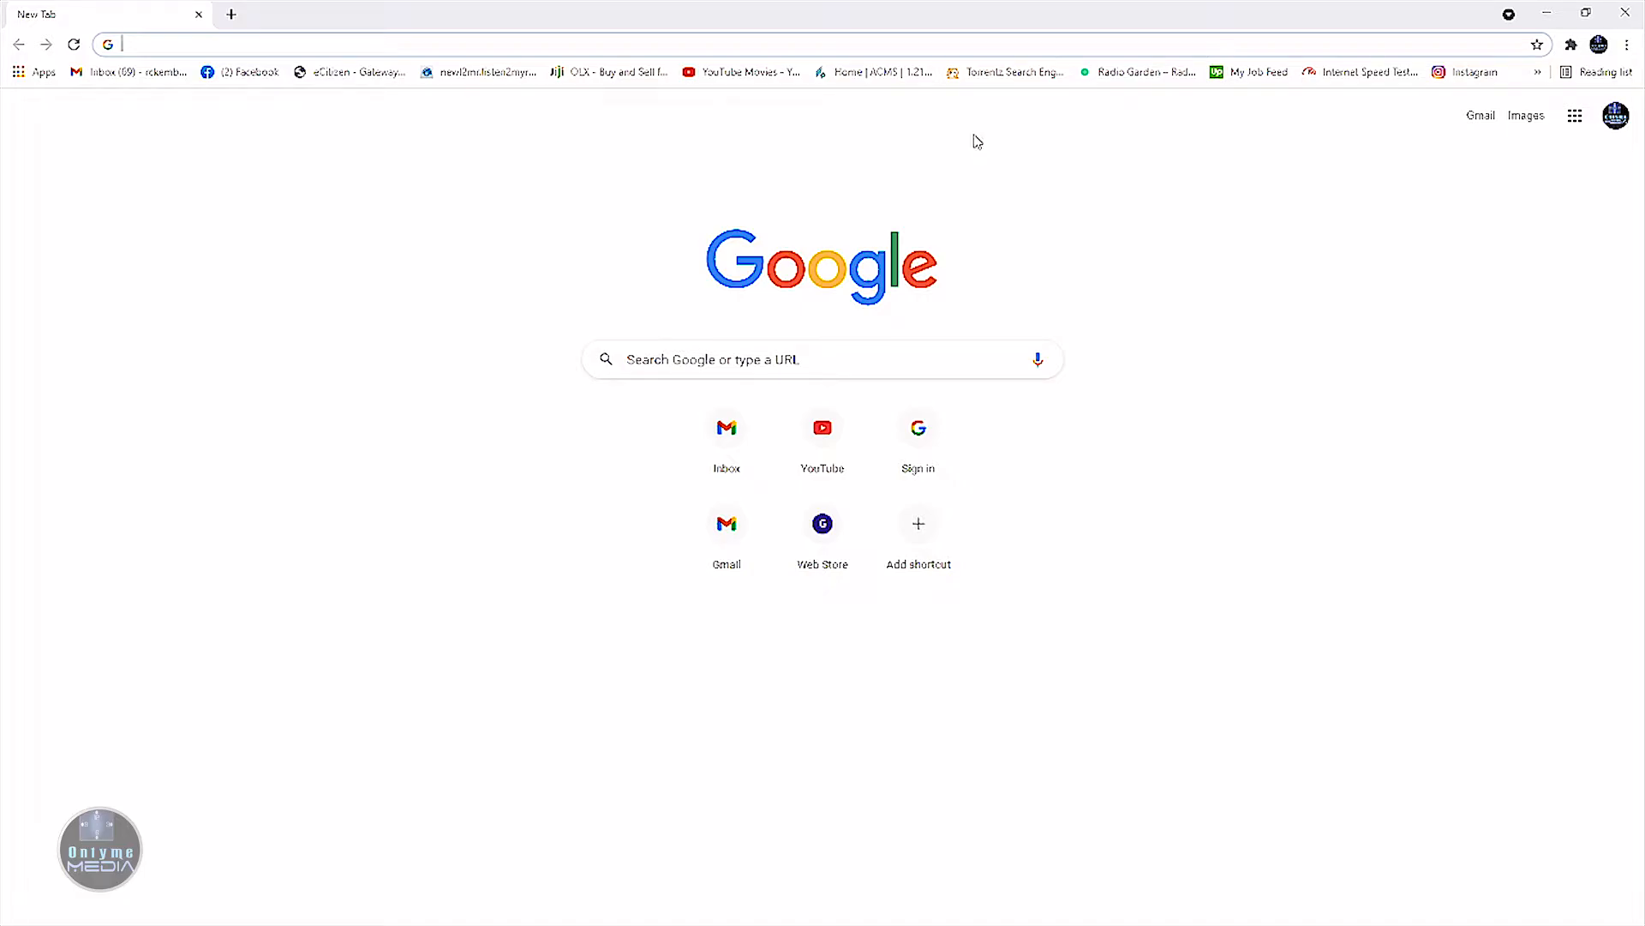
- Open the ACMS site from the saved bookmarks and go to the member Transfer page
{"action": "left_click", "coordinate": [874, 73]}
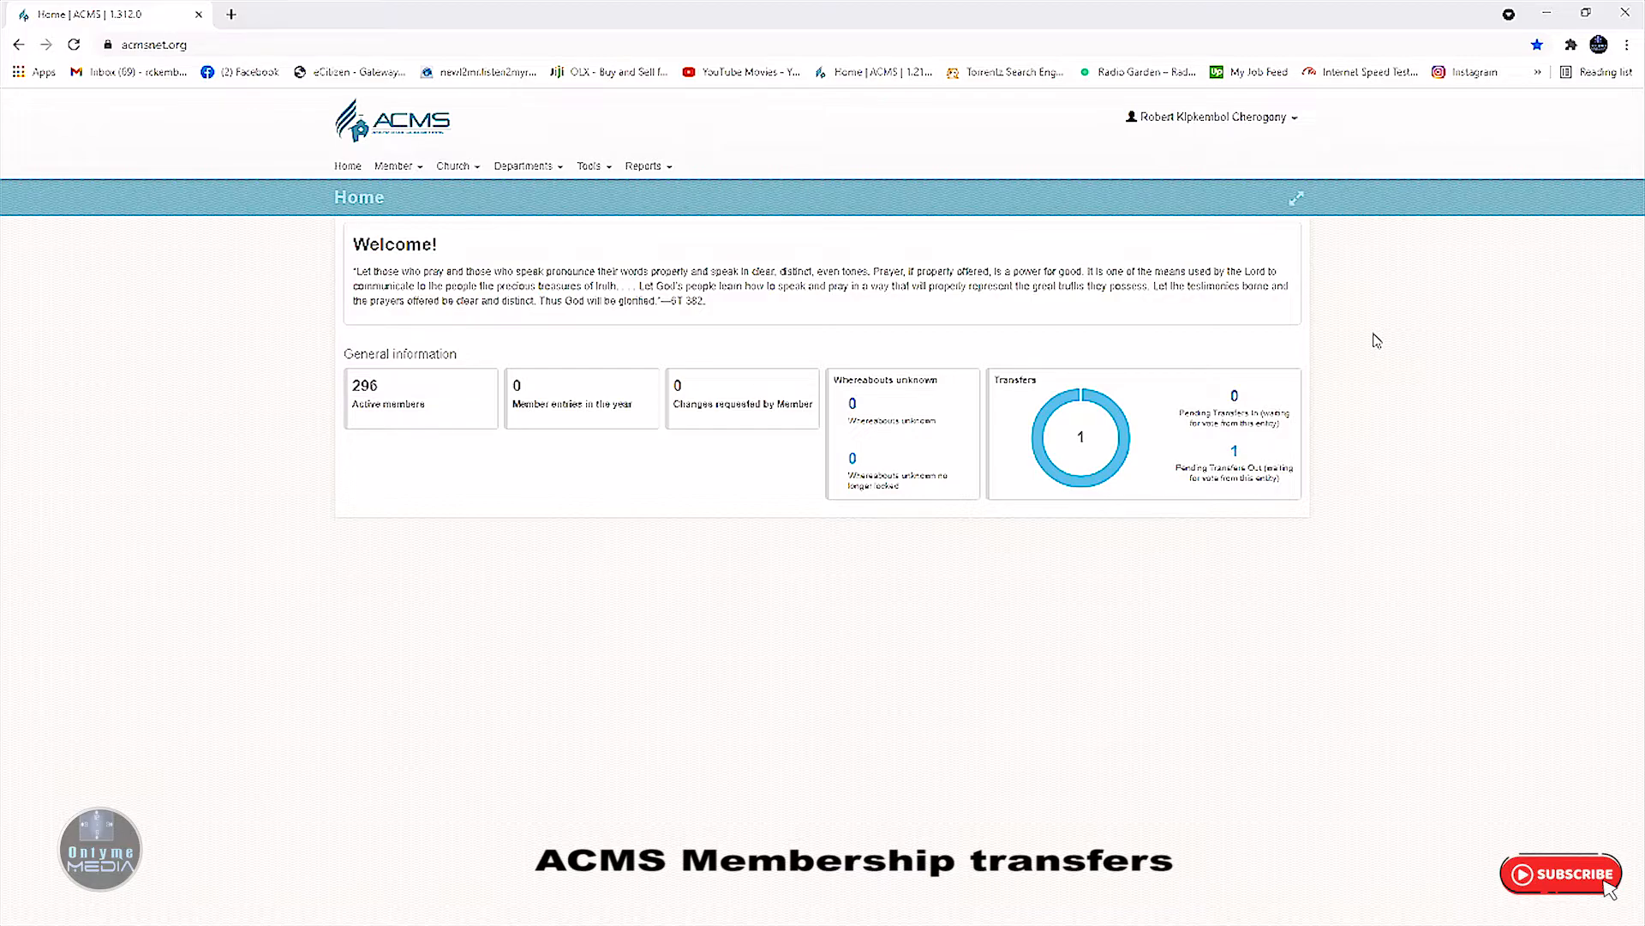
{"action": "left_click", "coordinate": [403, 167]}
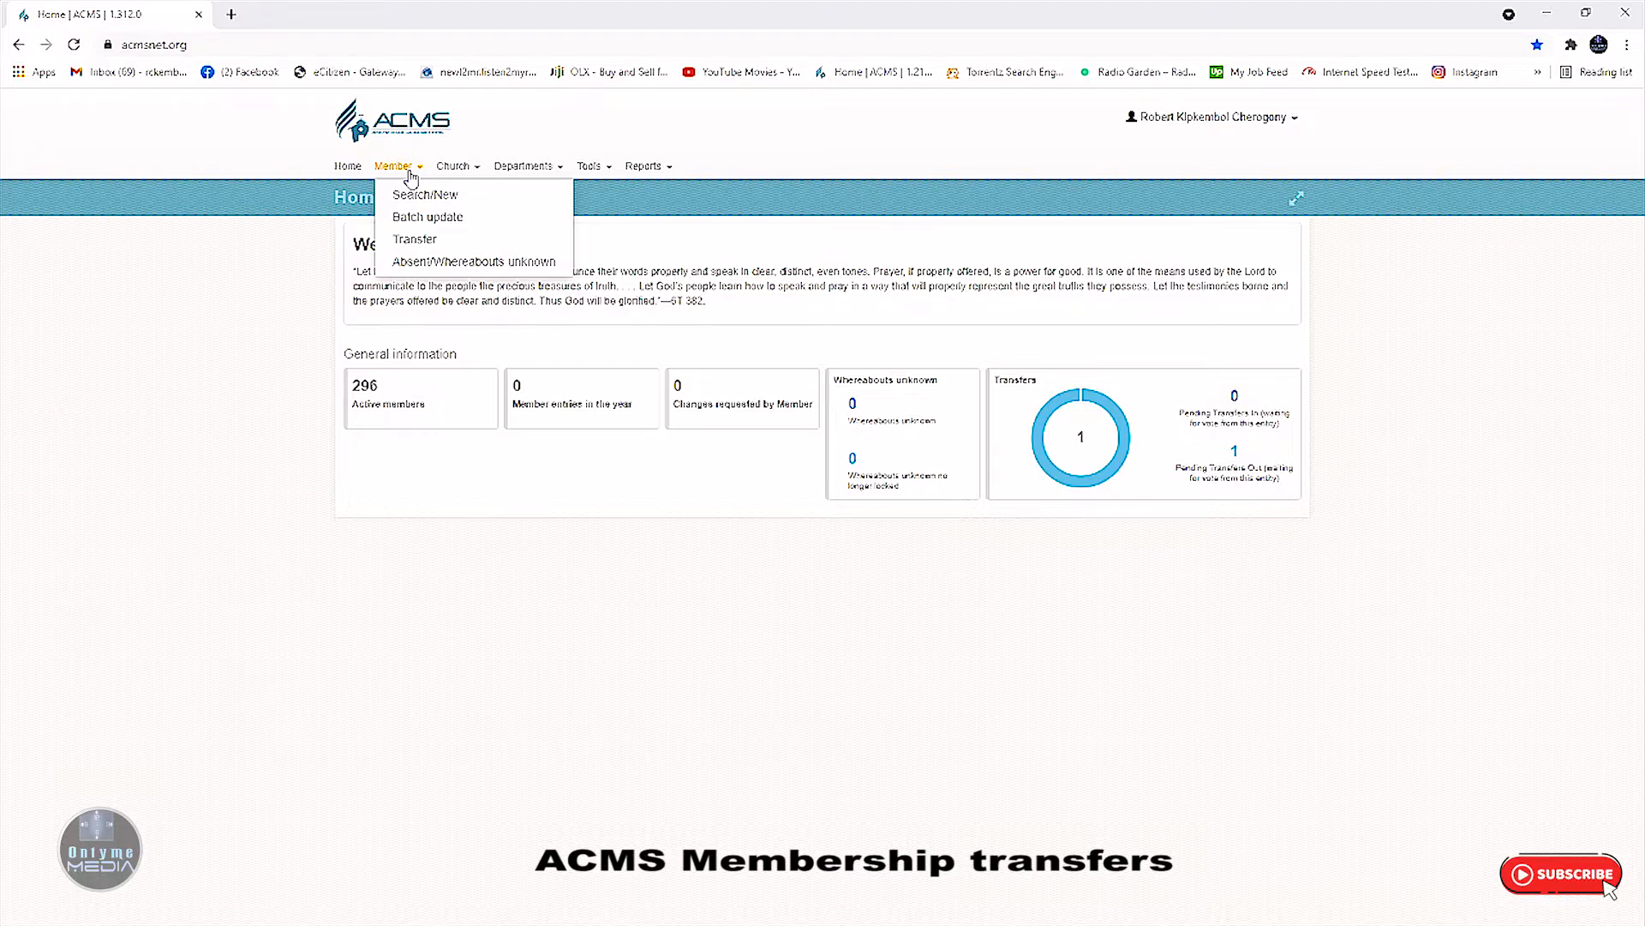
{"action": "left_click", "coordinate": [414, 239]}
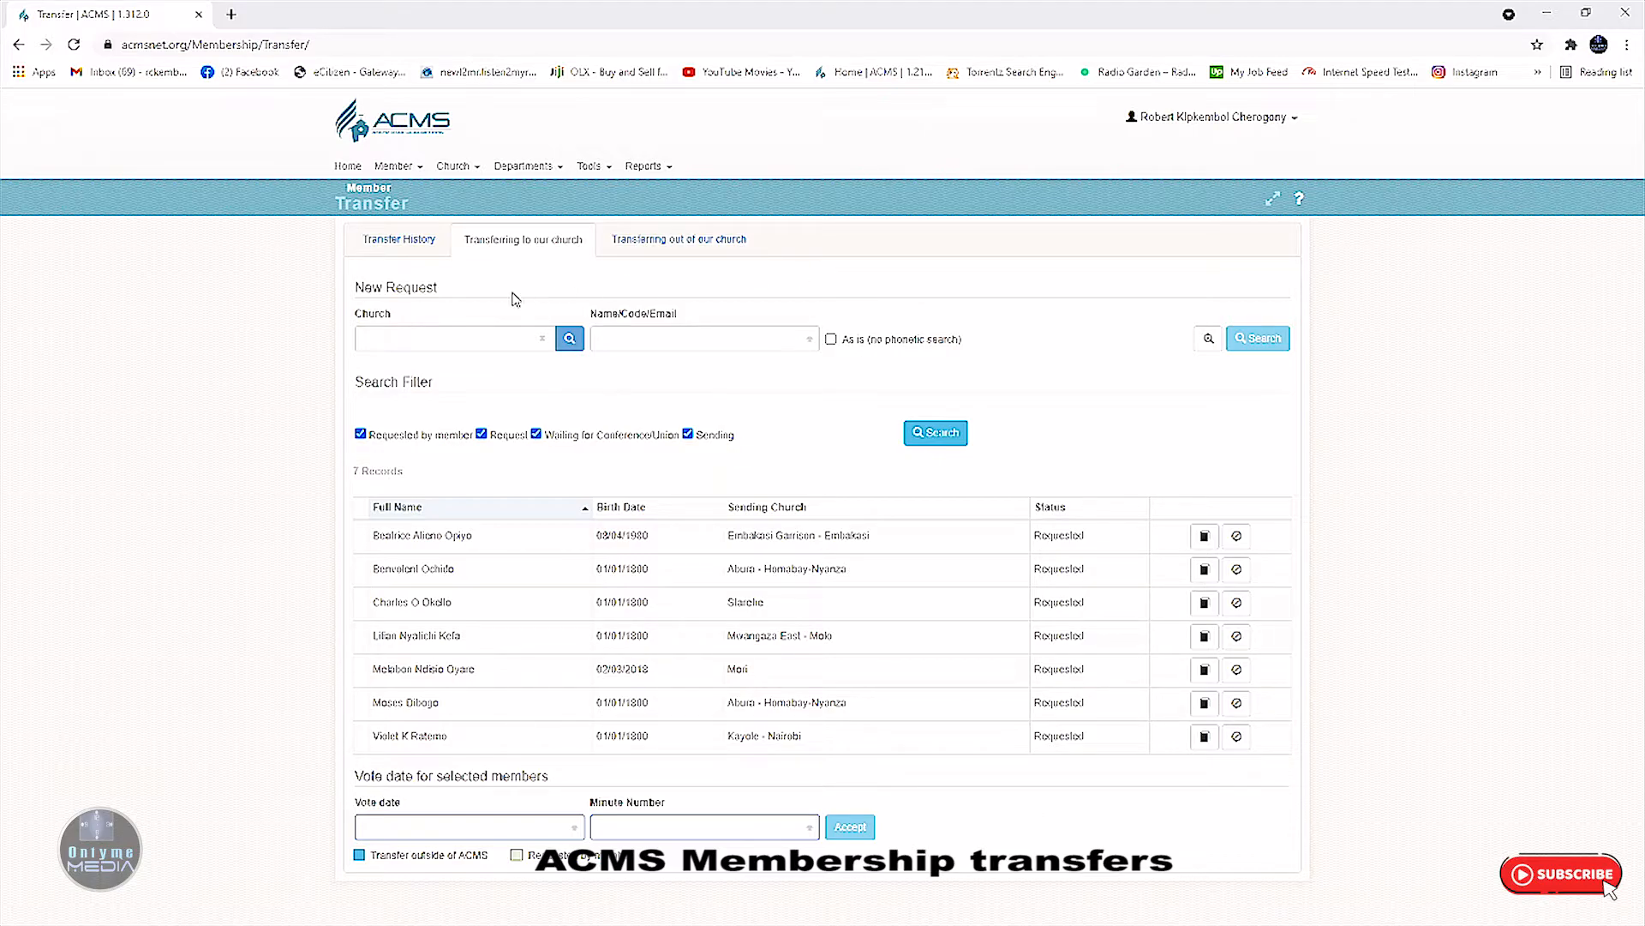
- Review the Transfer History list and view the history details of the first two records, closing each one
{"action": "left_click", "coordinate": [411, 248]}
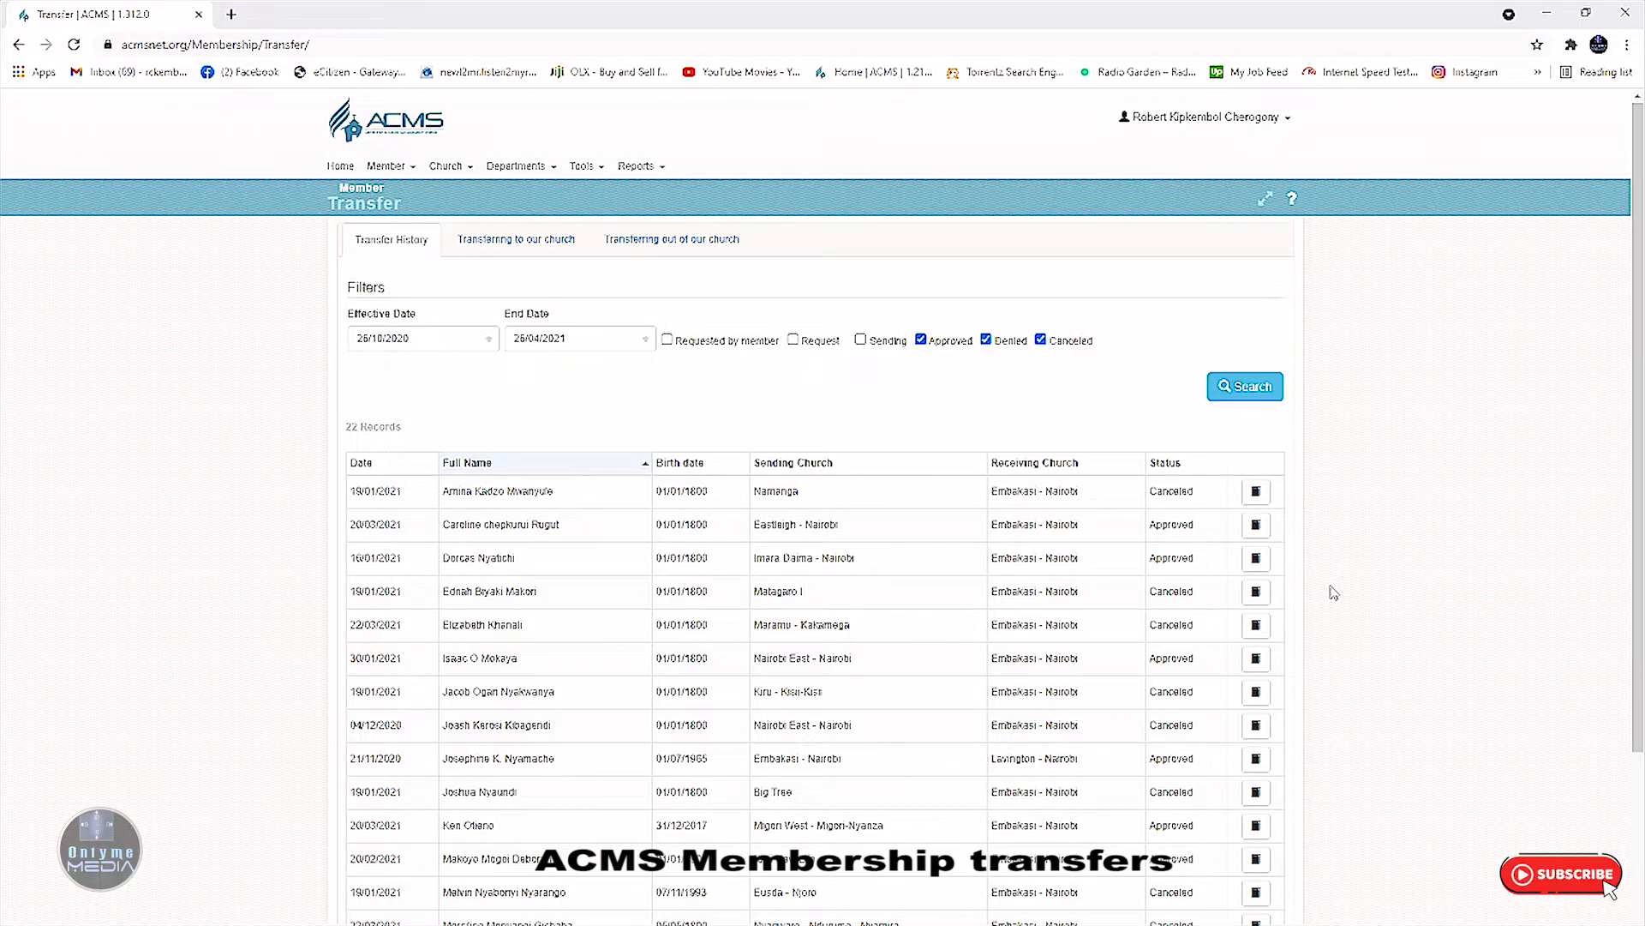
{"action": "scroll", "coordinate": [1337, 600], "scroll_direction": "down", "scroll_amount": 4}
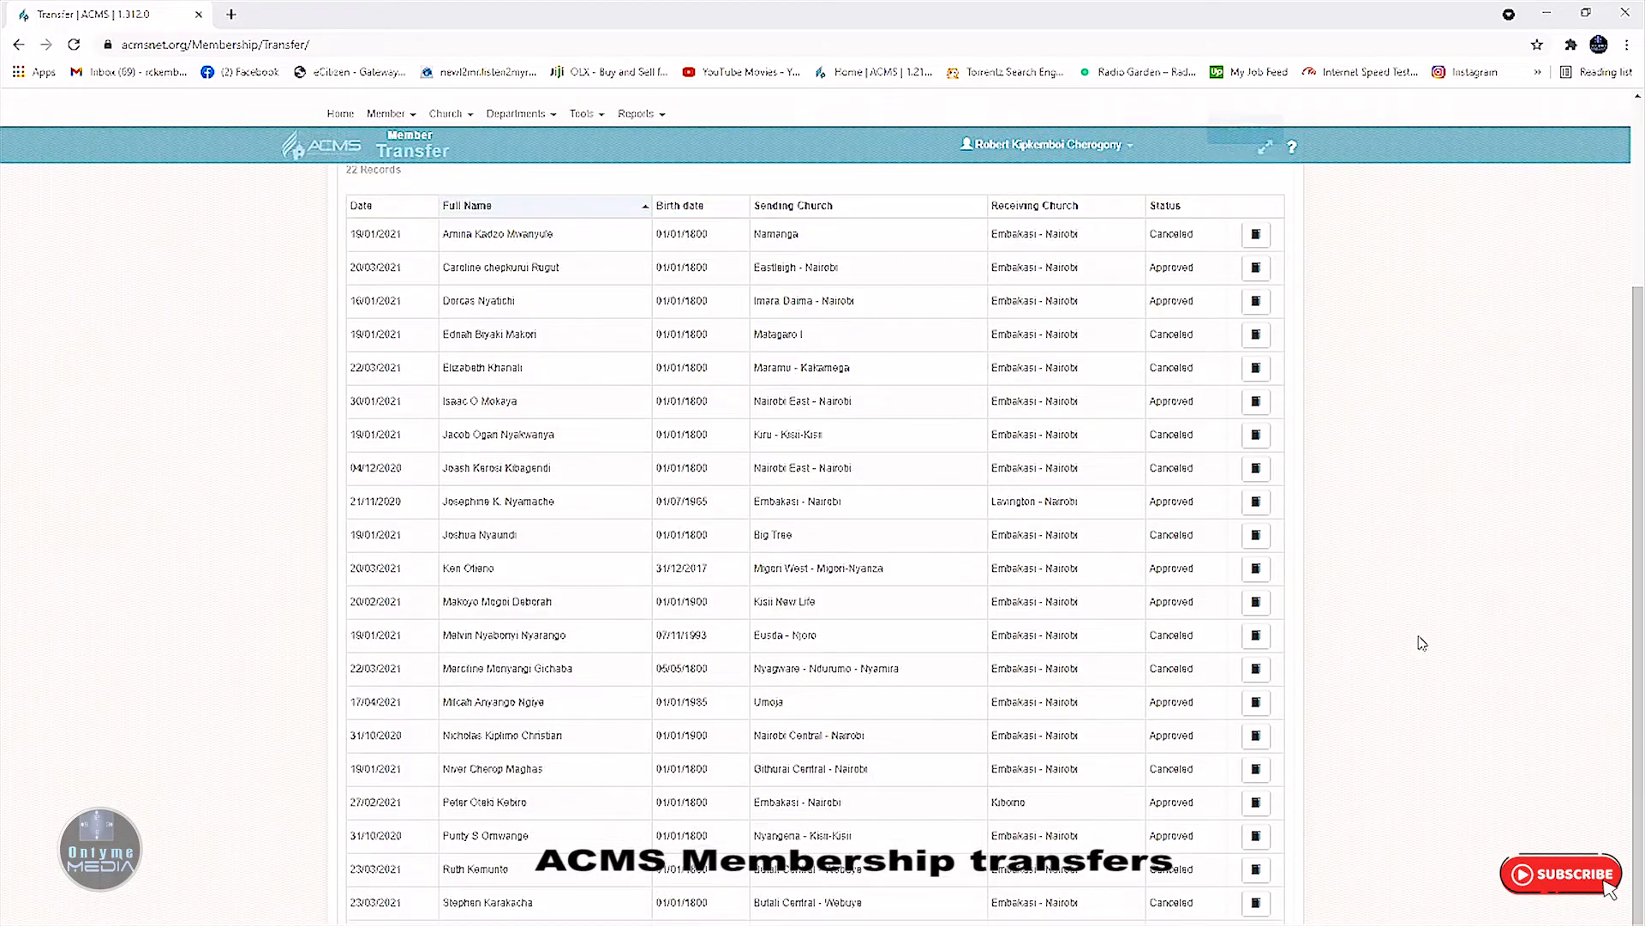
{"action": "scroll", "coordinate": [1433, 646], "scroll_direction": "up", "scroll_amount": 3}
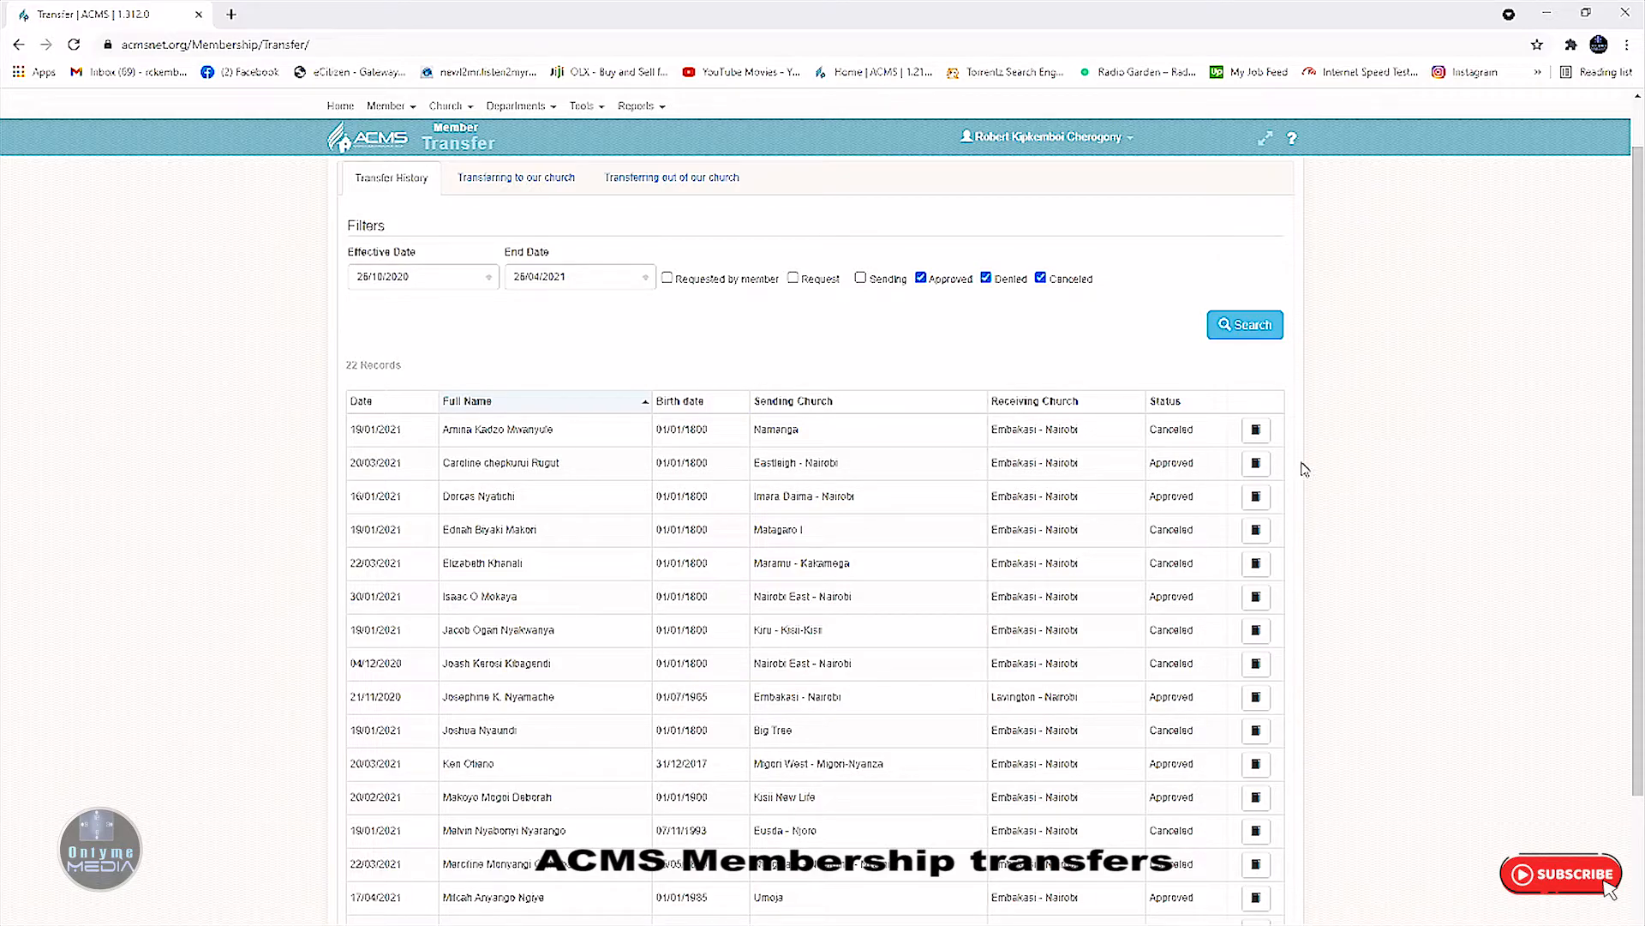
{"action": "left_click", "coordinate": [1257, 431]}
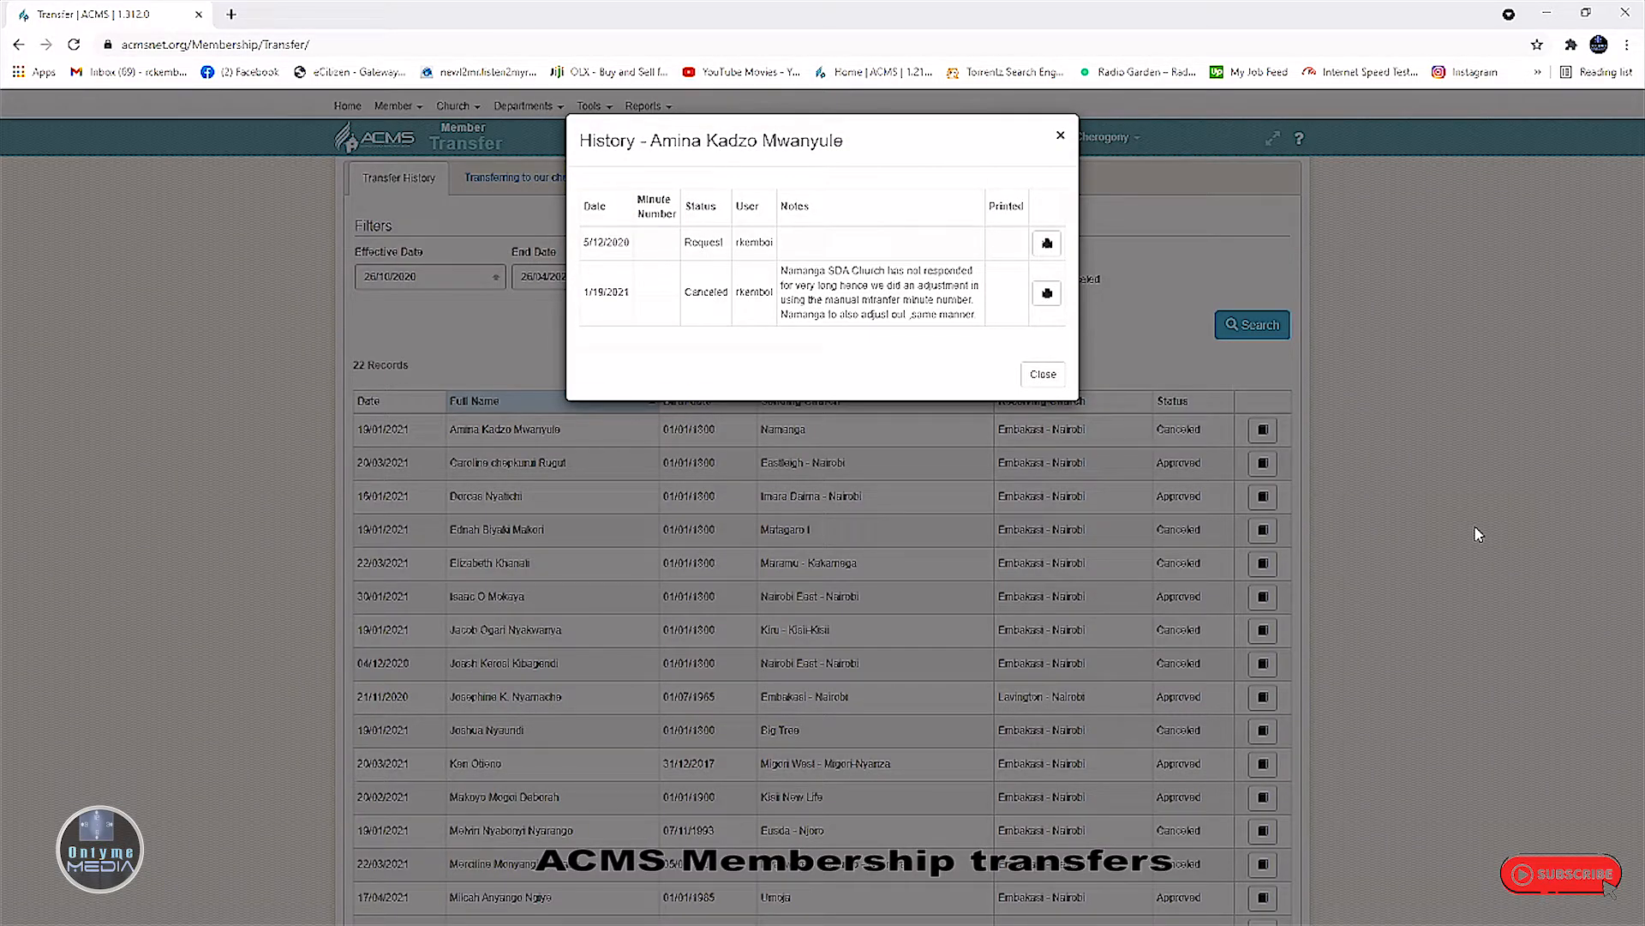
{"action": "left_click", "coordinate": [1054, 379]}
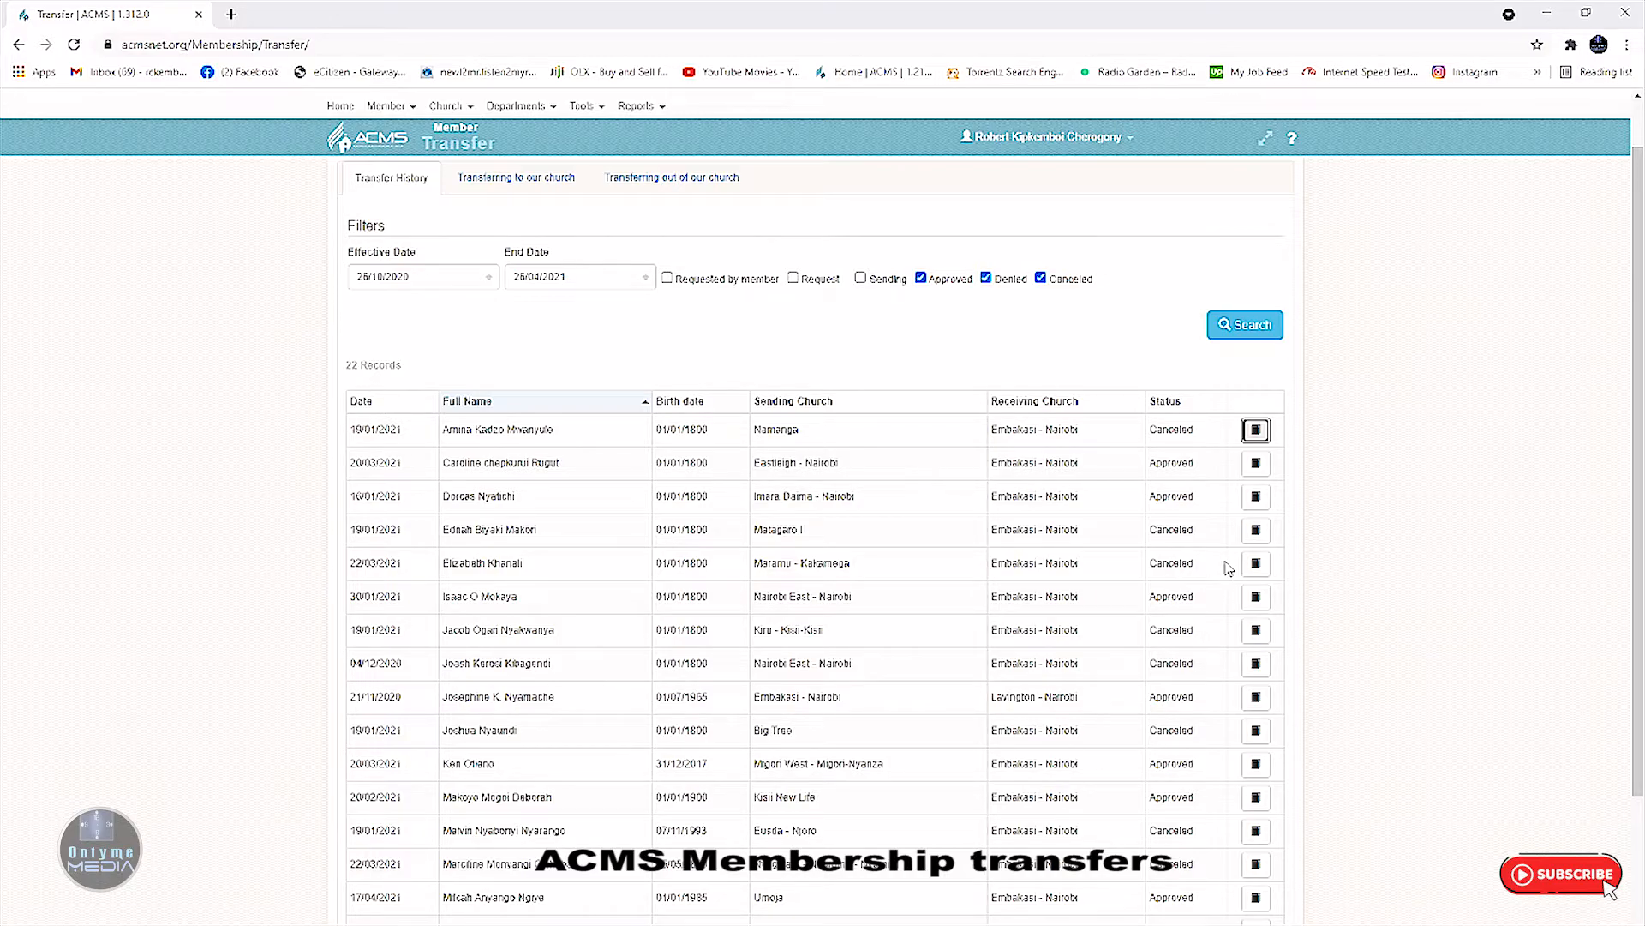
{"action": "left_click", "coordinate": [1257, 467]}
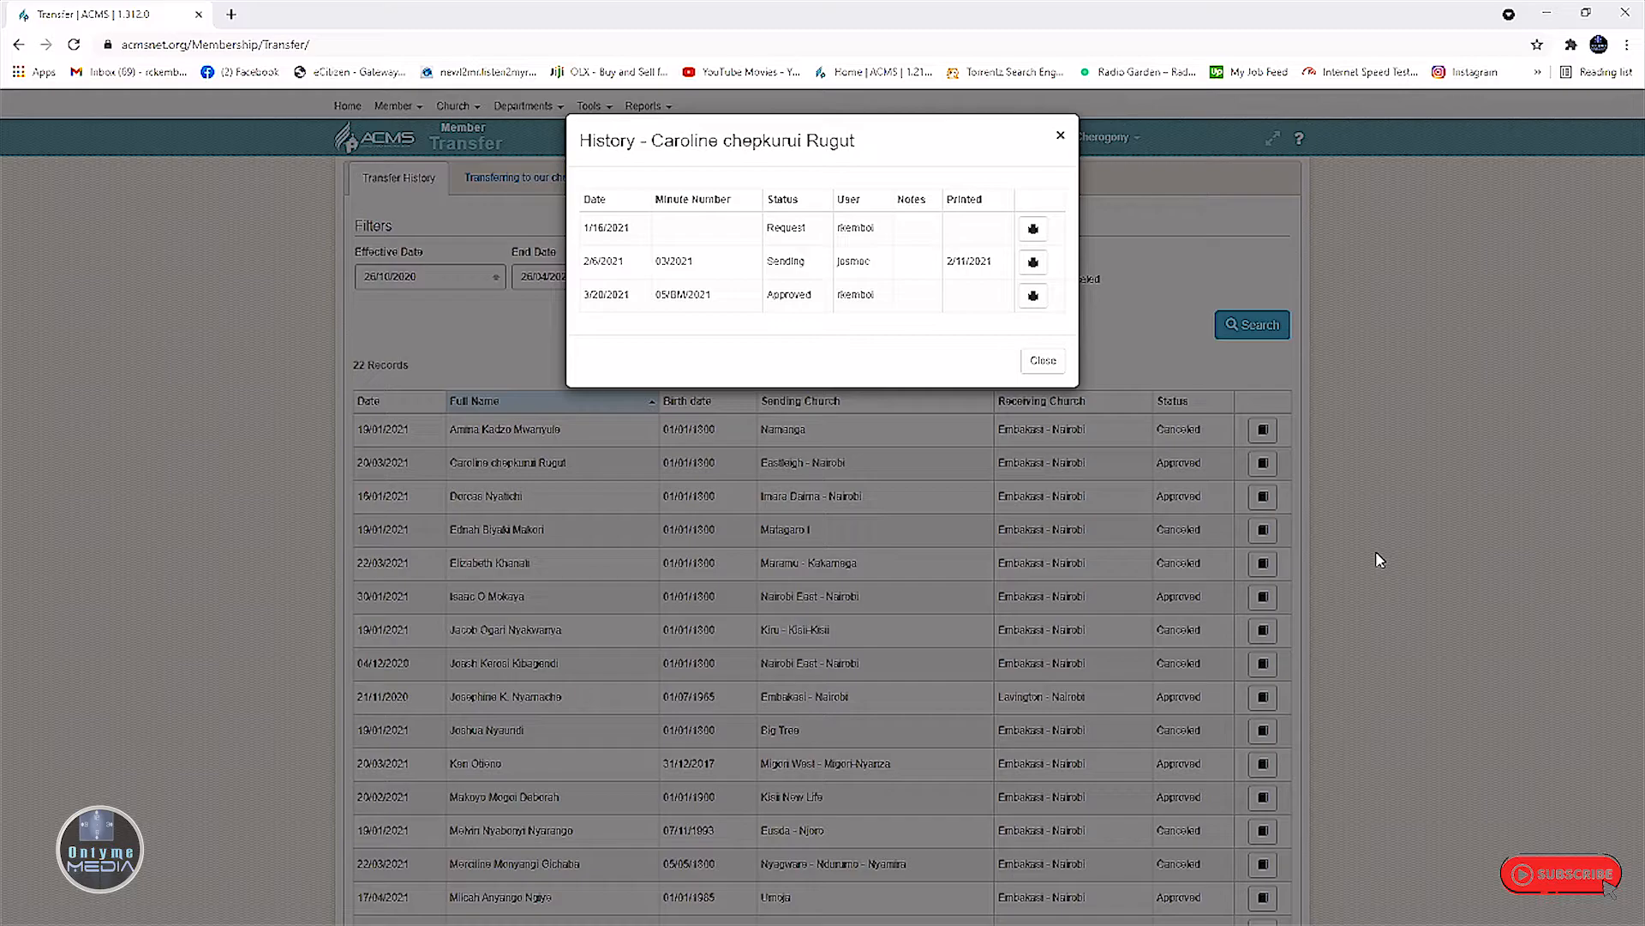
{"action": "left_click", "coordinate": [1043, 359]}
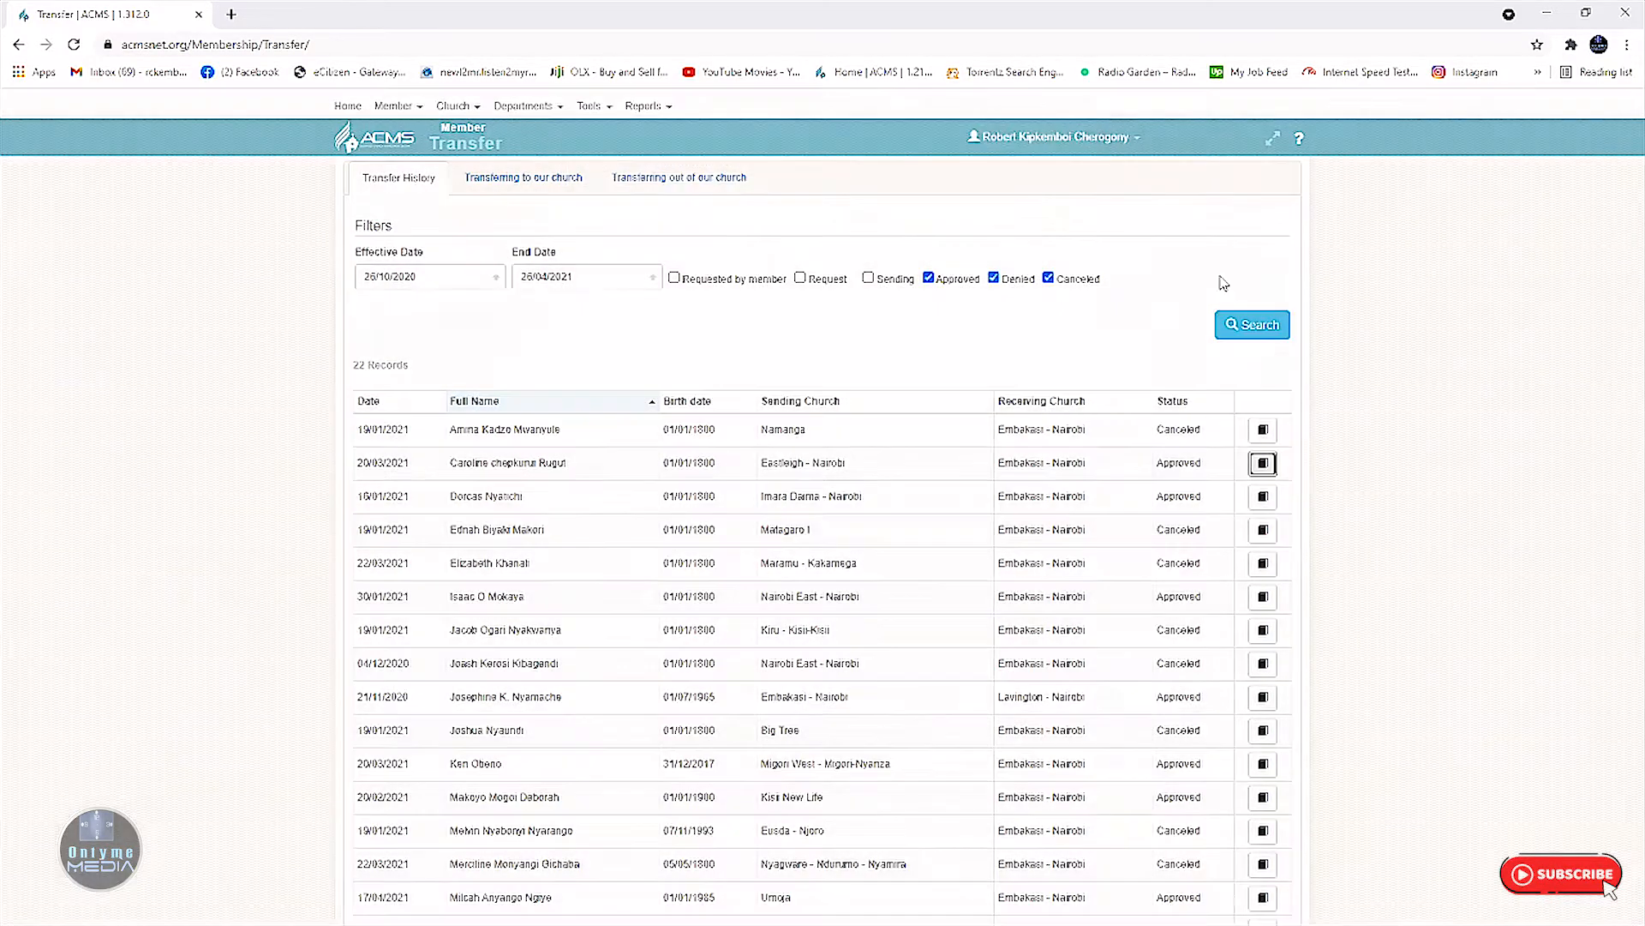
- Show the transfers coming into our church, highlight the first listed request, and view its history before closing it
{"action": "left_click", "coordinate": [504, 182]}
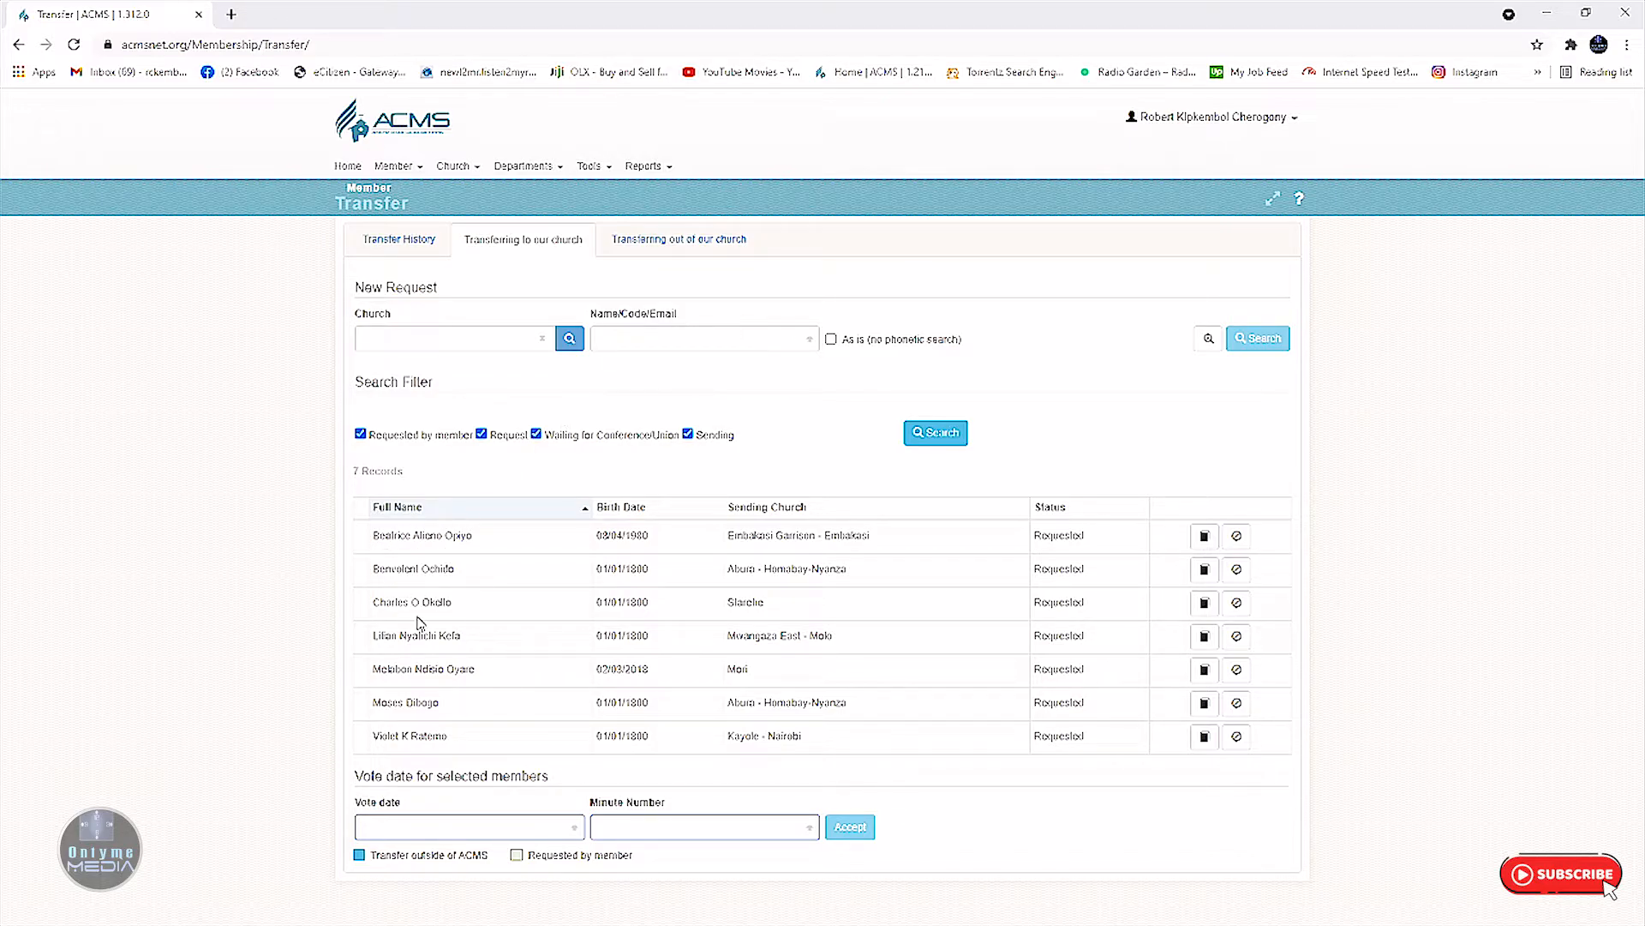
{"action": "left_click_drag", "start_coordinate": [371, 531], "coordinate": [451, 527]}
{"action": "left_click_drag", "start_coordinate": [375, 535], "coordinate": [902, 548]}
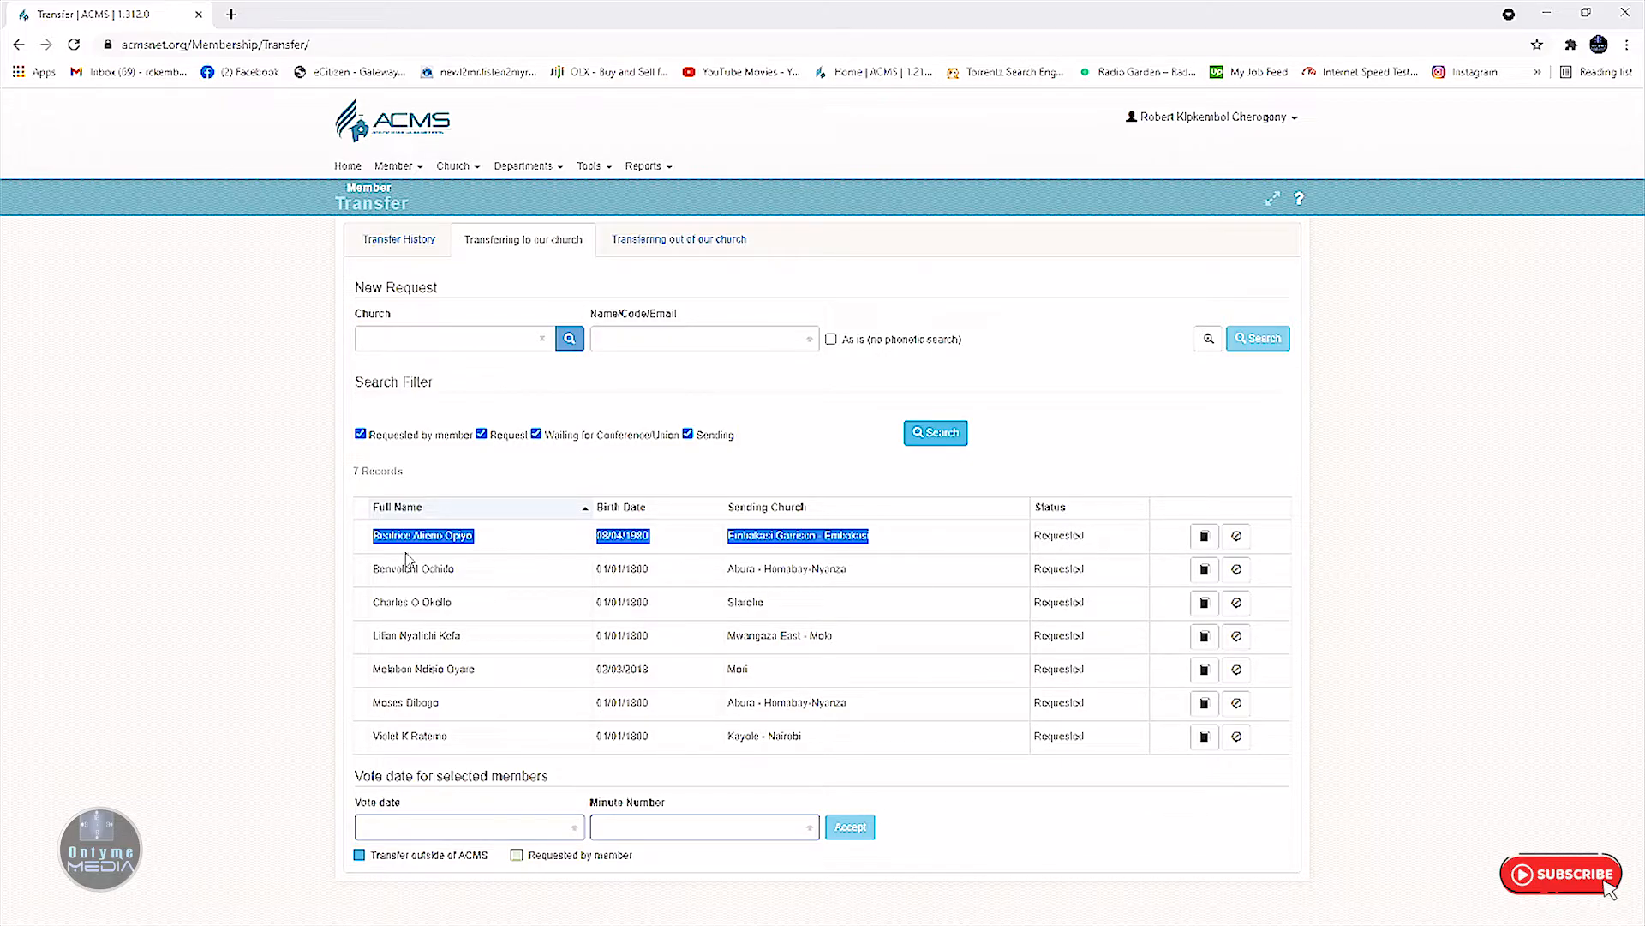
{"action": "left_click", "coordinate": [362, 543]}
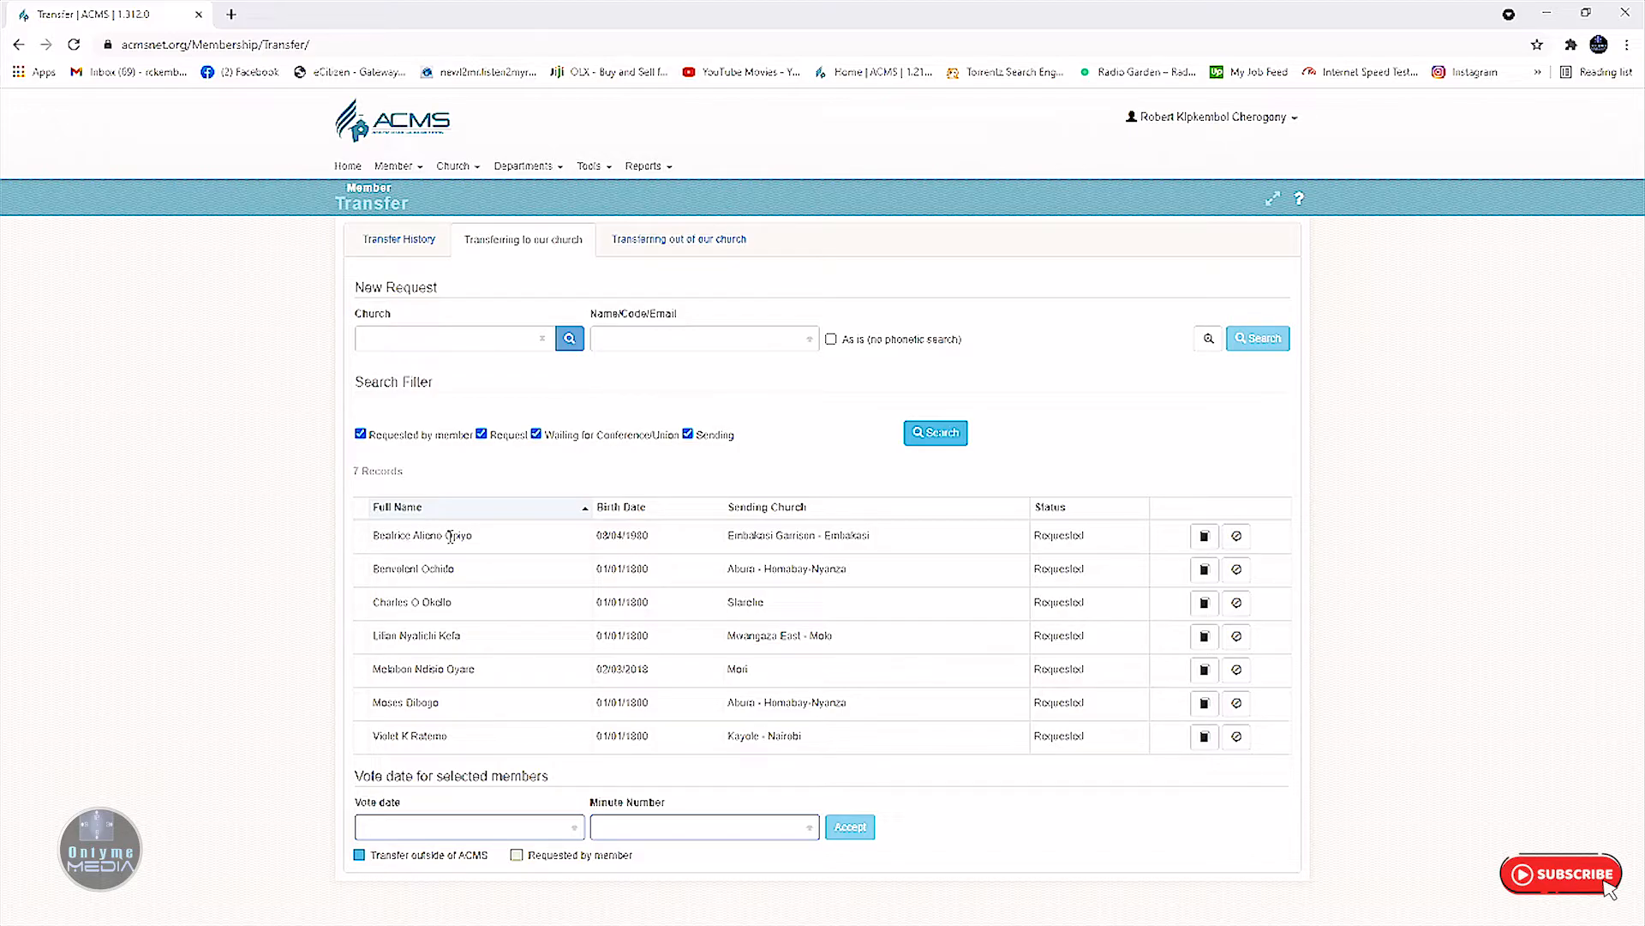
{"action": "left_click", "coordinate": [1205, 536]}
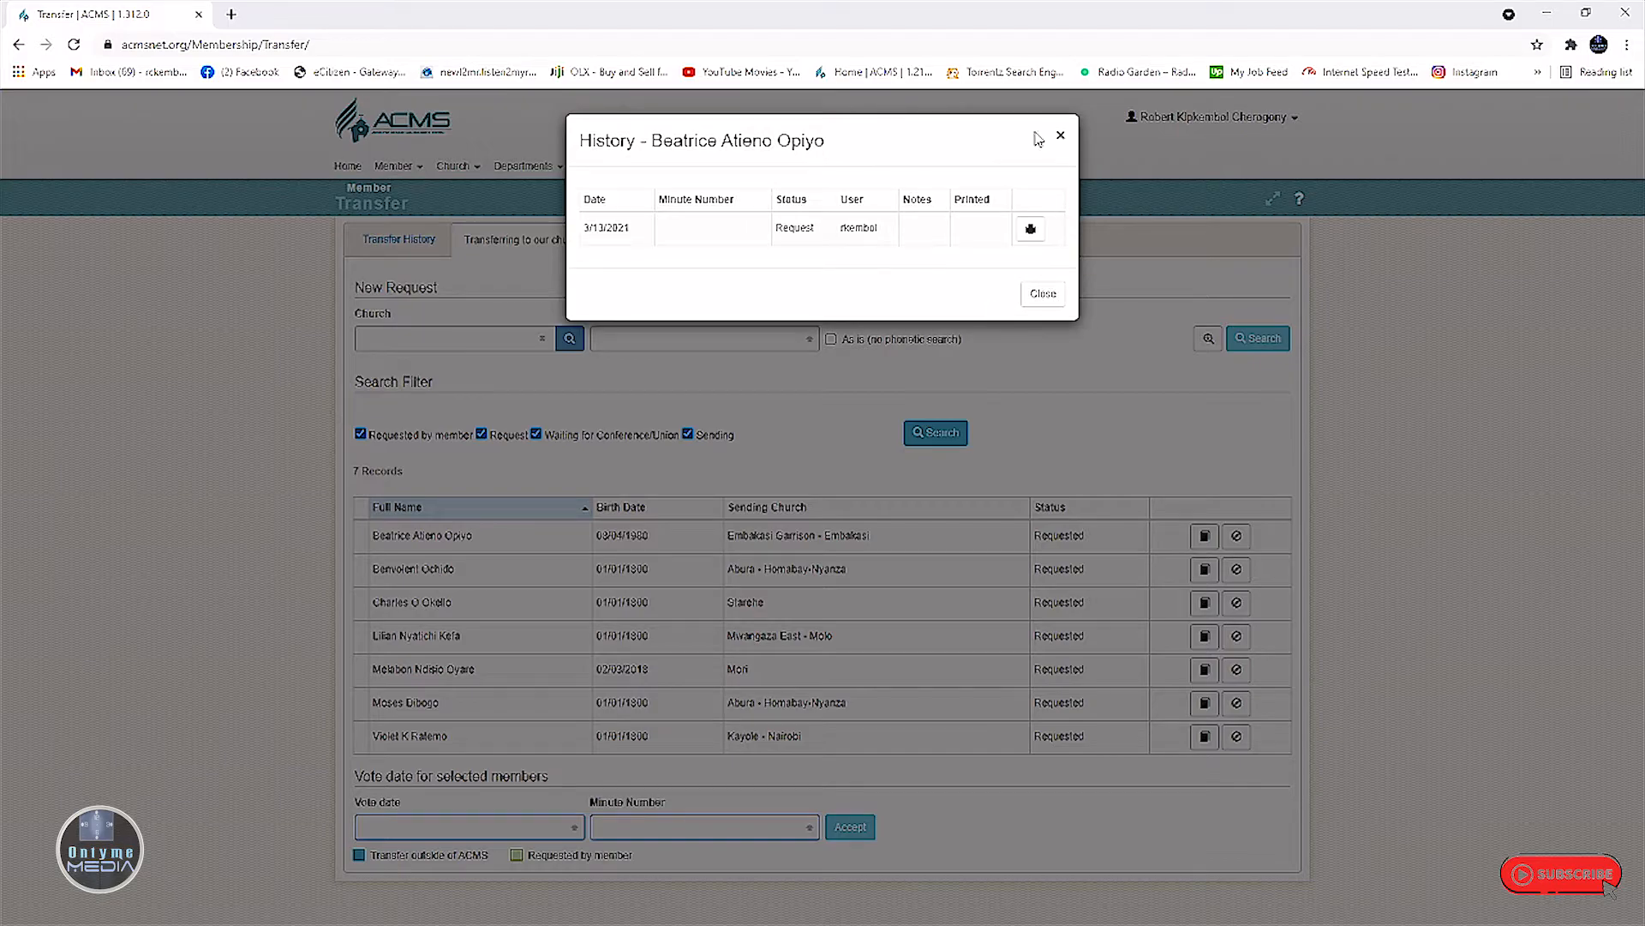
{"action": "left_click", "coordinate": [1061, 139]}
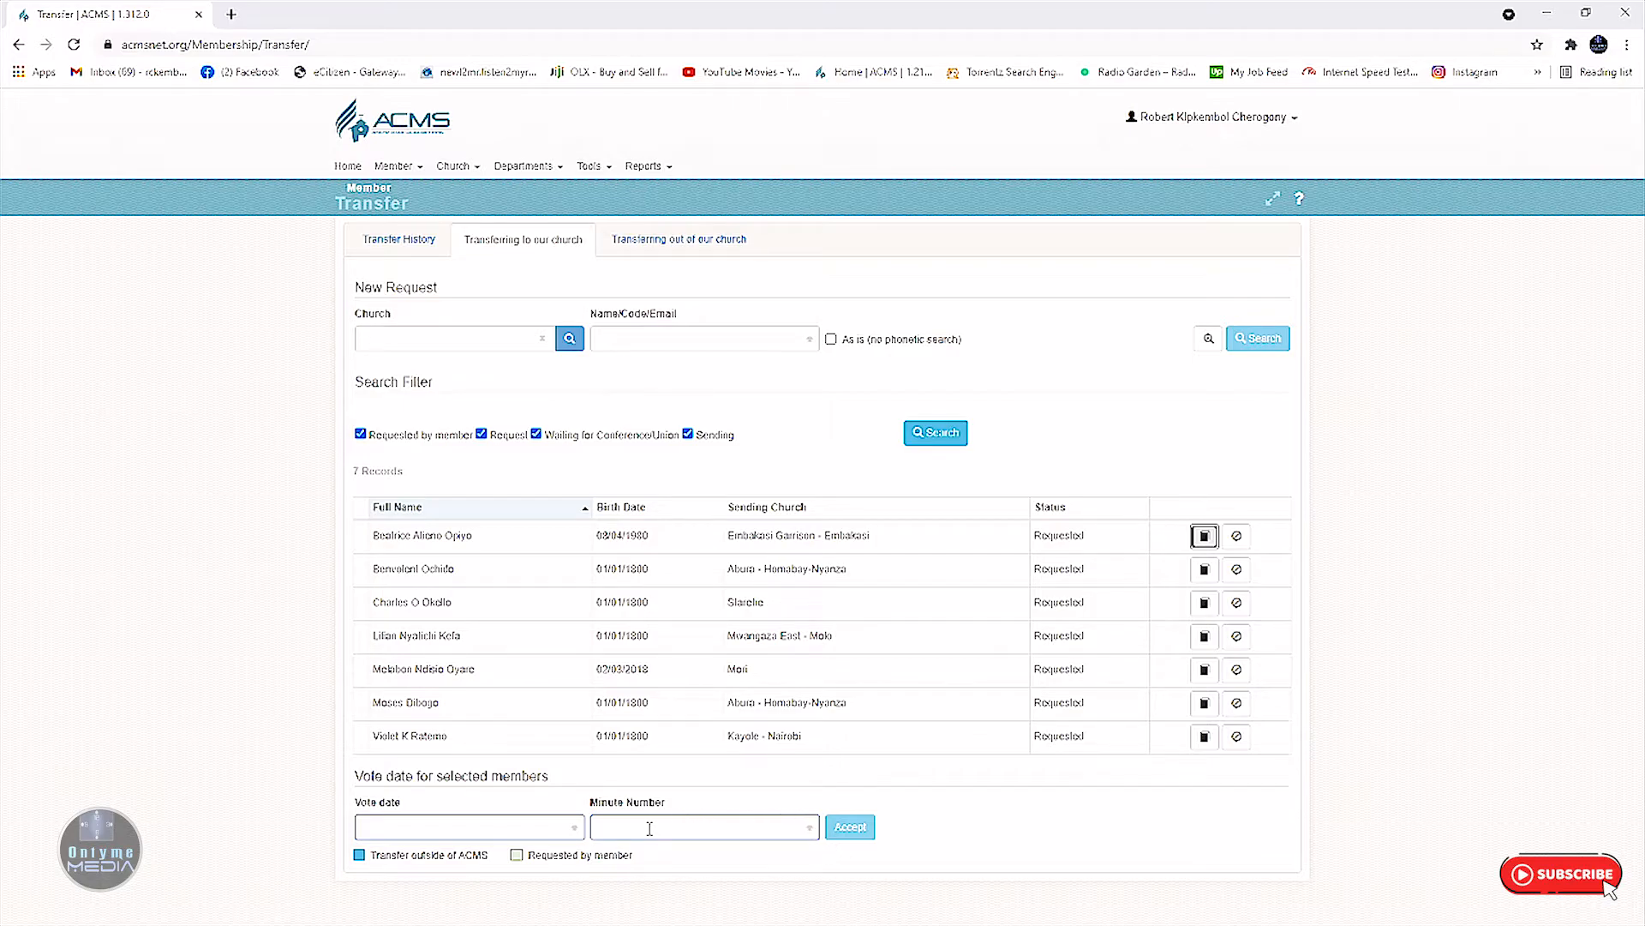
- Examine the vote date calendar and minute number suggestions for accepting incoming members, leaving both fields empty
{"action": "left_click", "coordinate": [567, 829]}
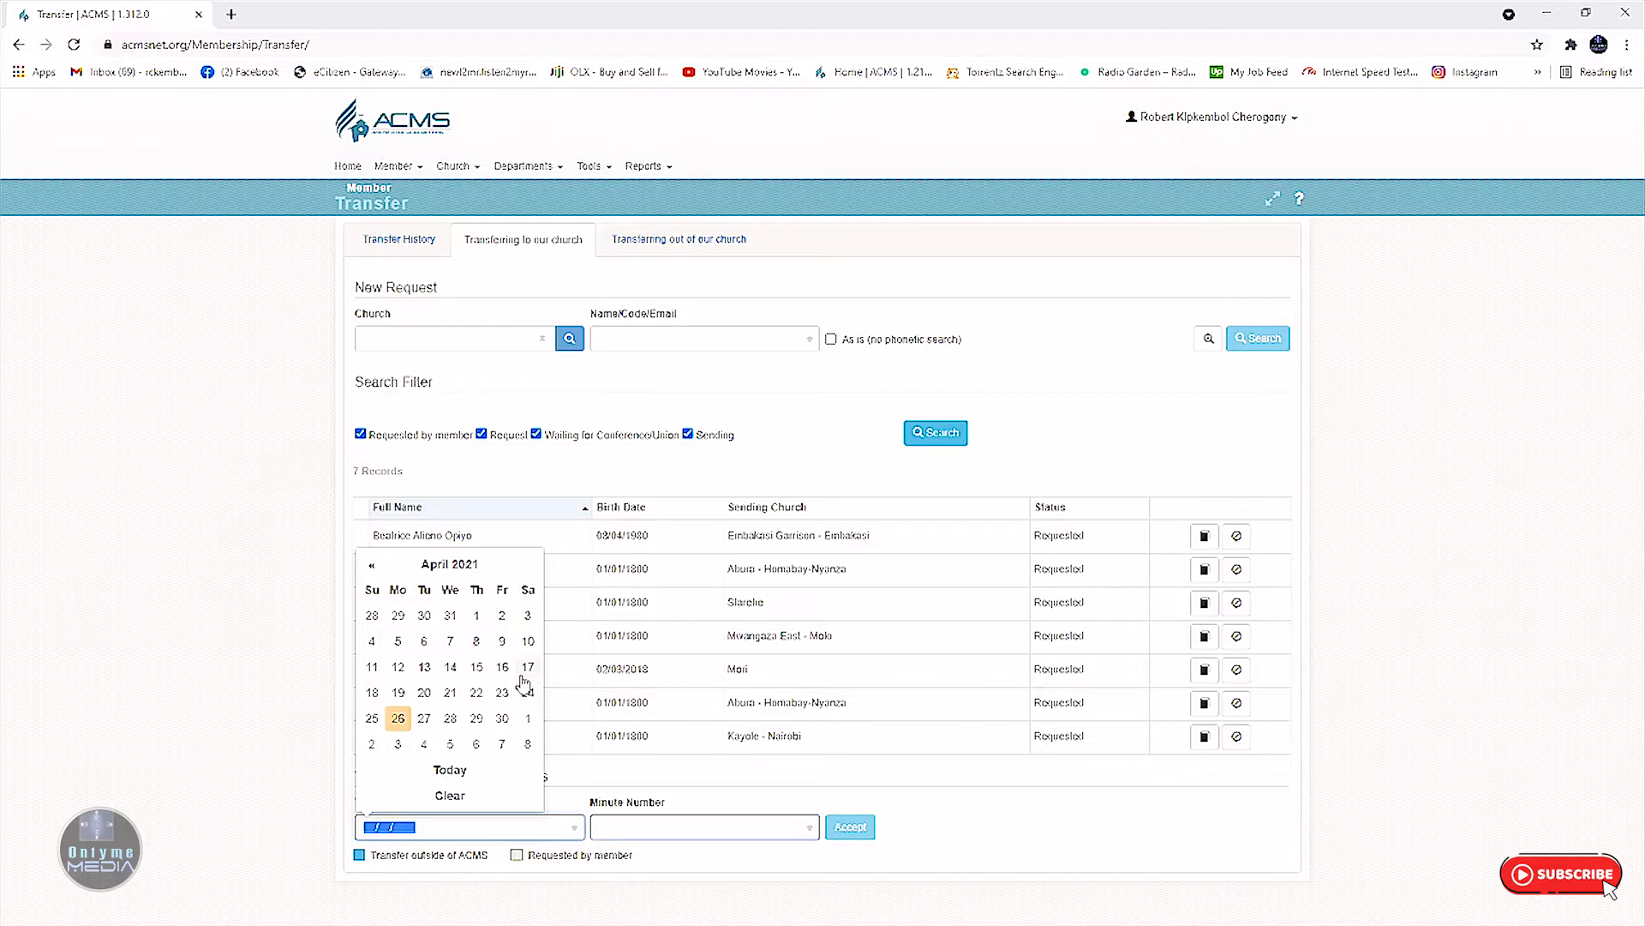
{"action": "left_click", "coordinate": [660, 827]}
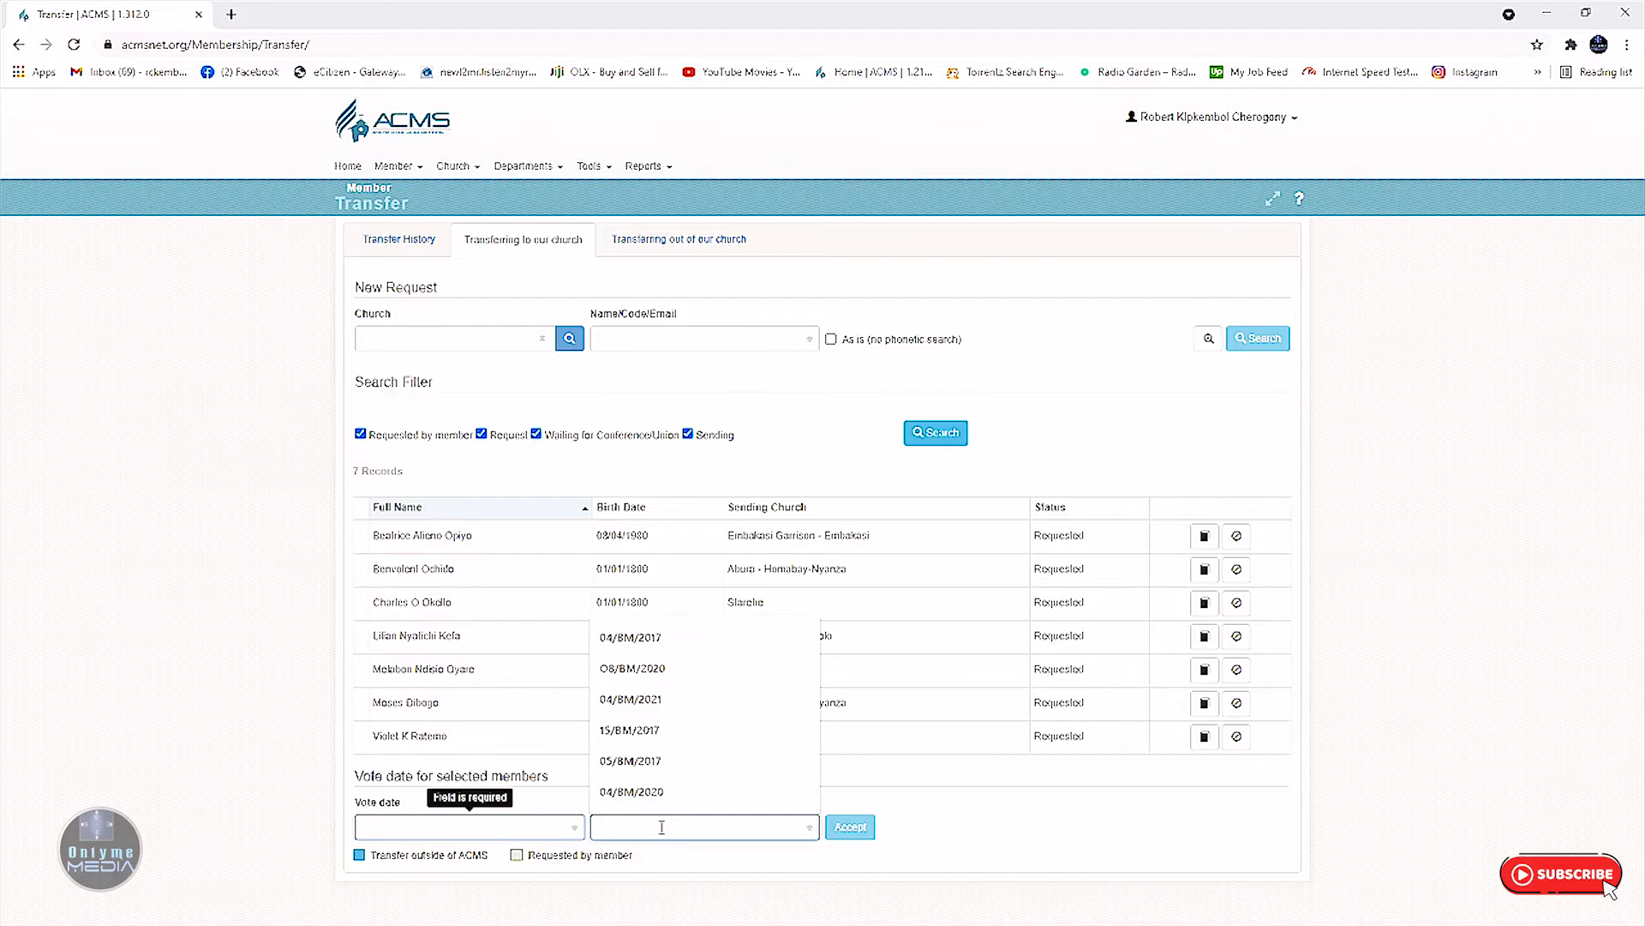
{"action": "left_click", "coordinate": [1054, 847]}
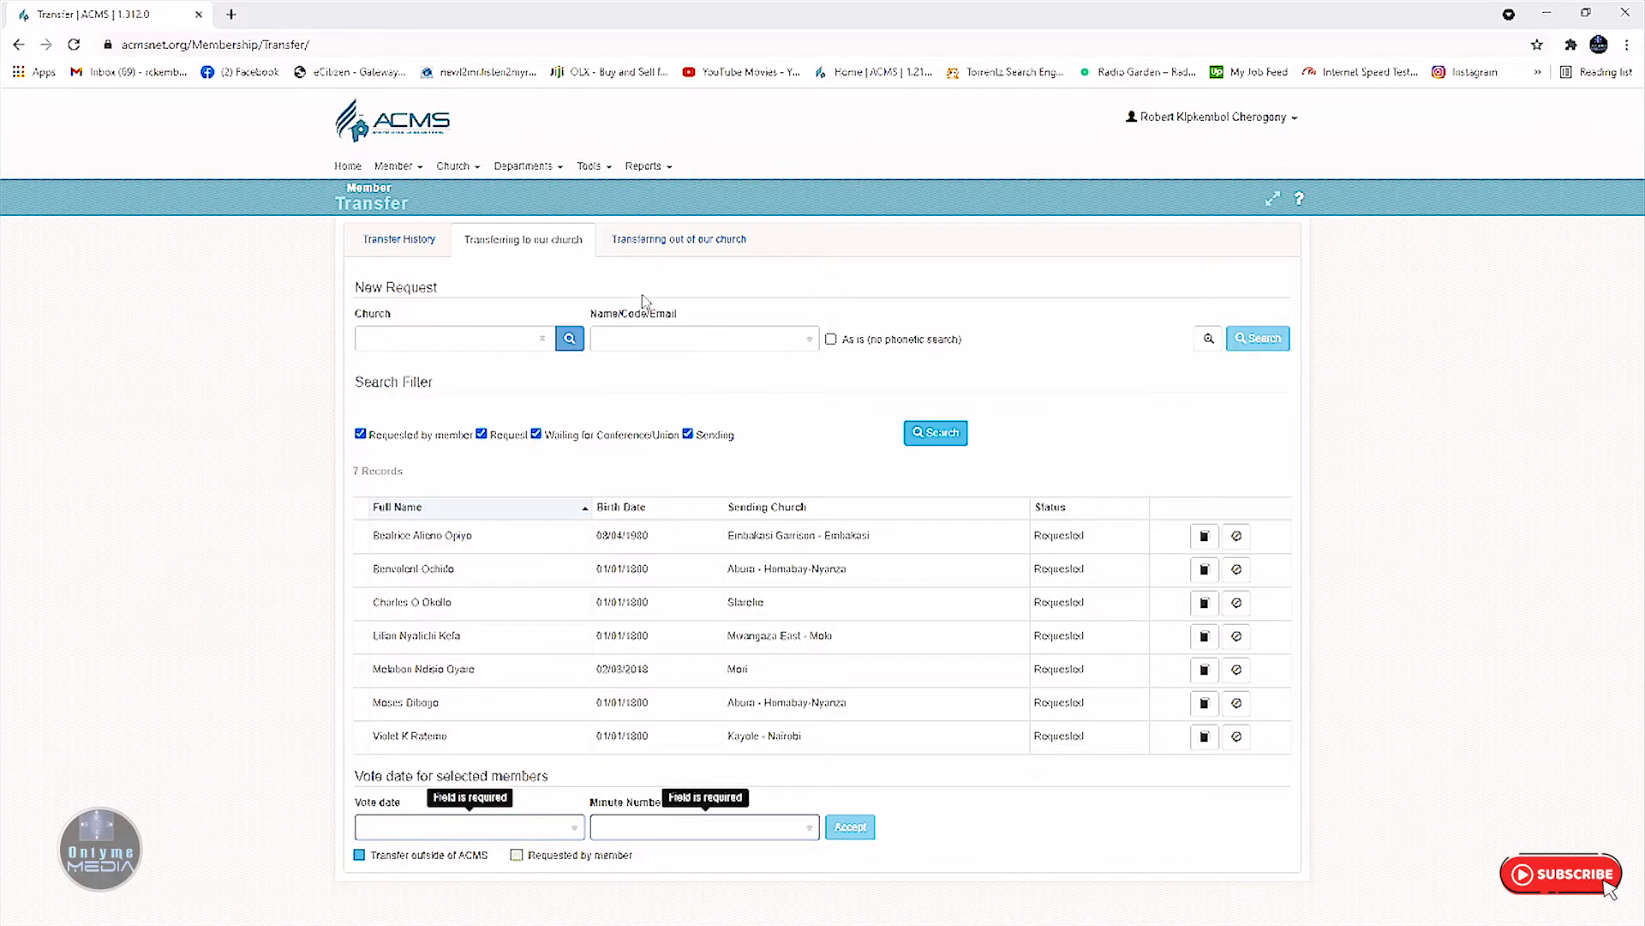
- Show the transfers going out of our church and select the member with Requested status
{"action": "left_click", "coordinate": [673, 247]}
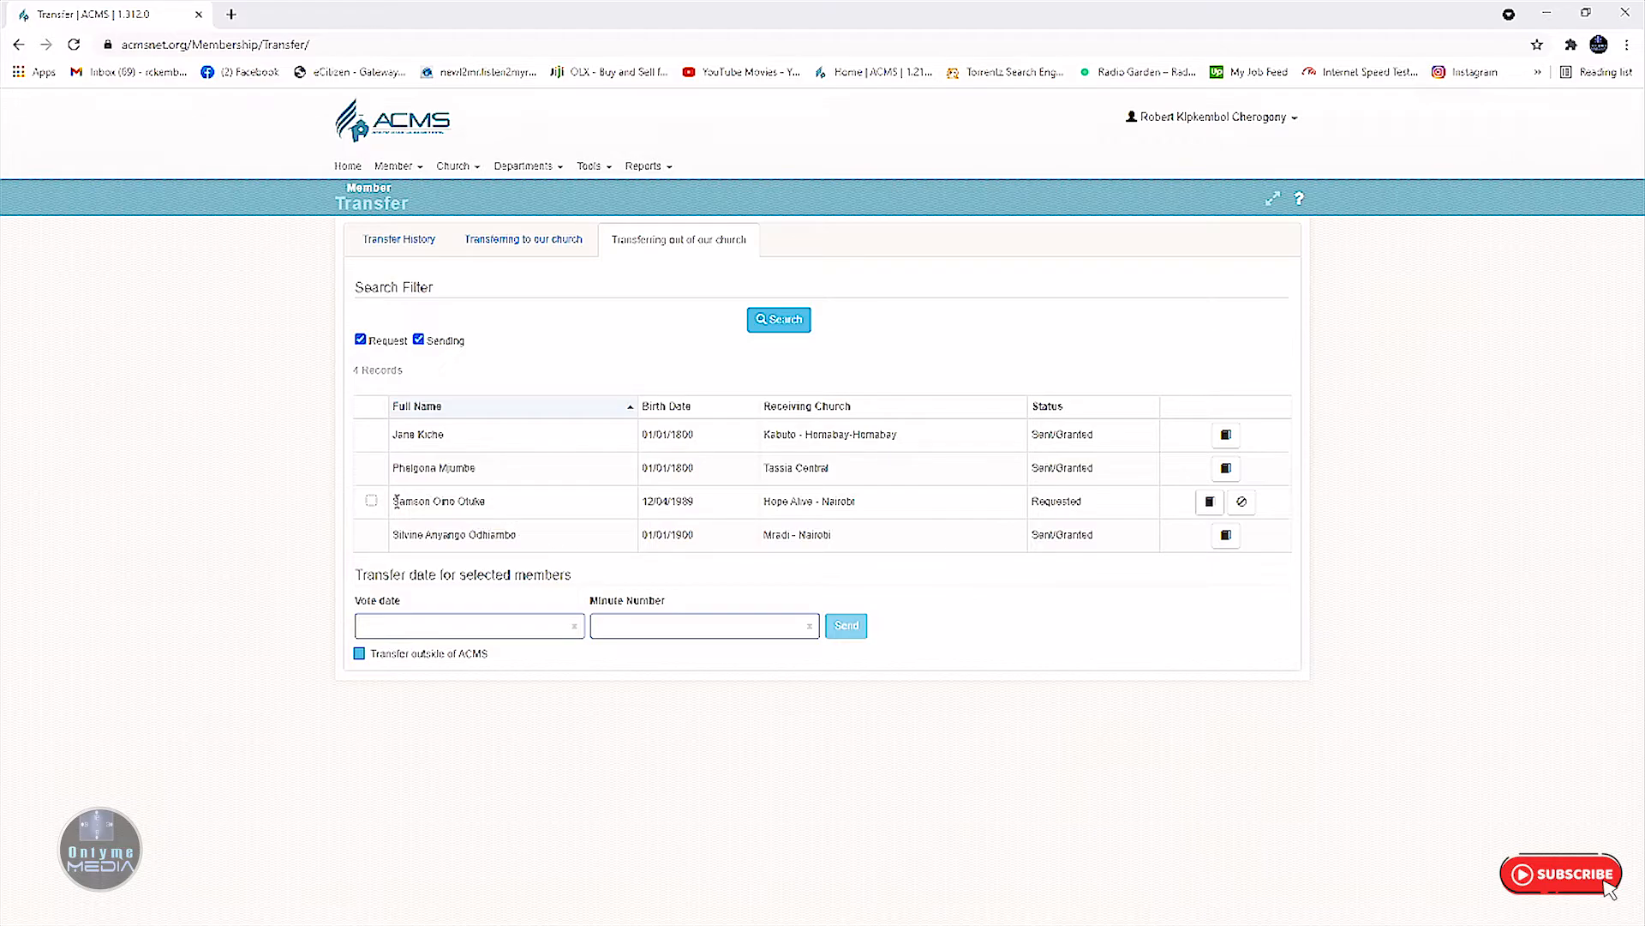
{"action": "left_click_drag", "start_coordinate": [396, 500], "coordinate": [517, 510]}
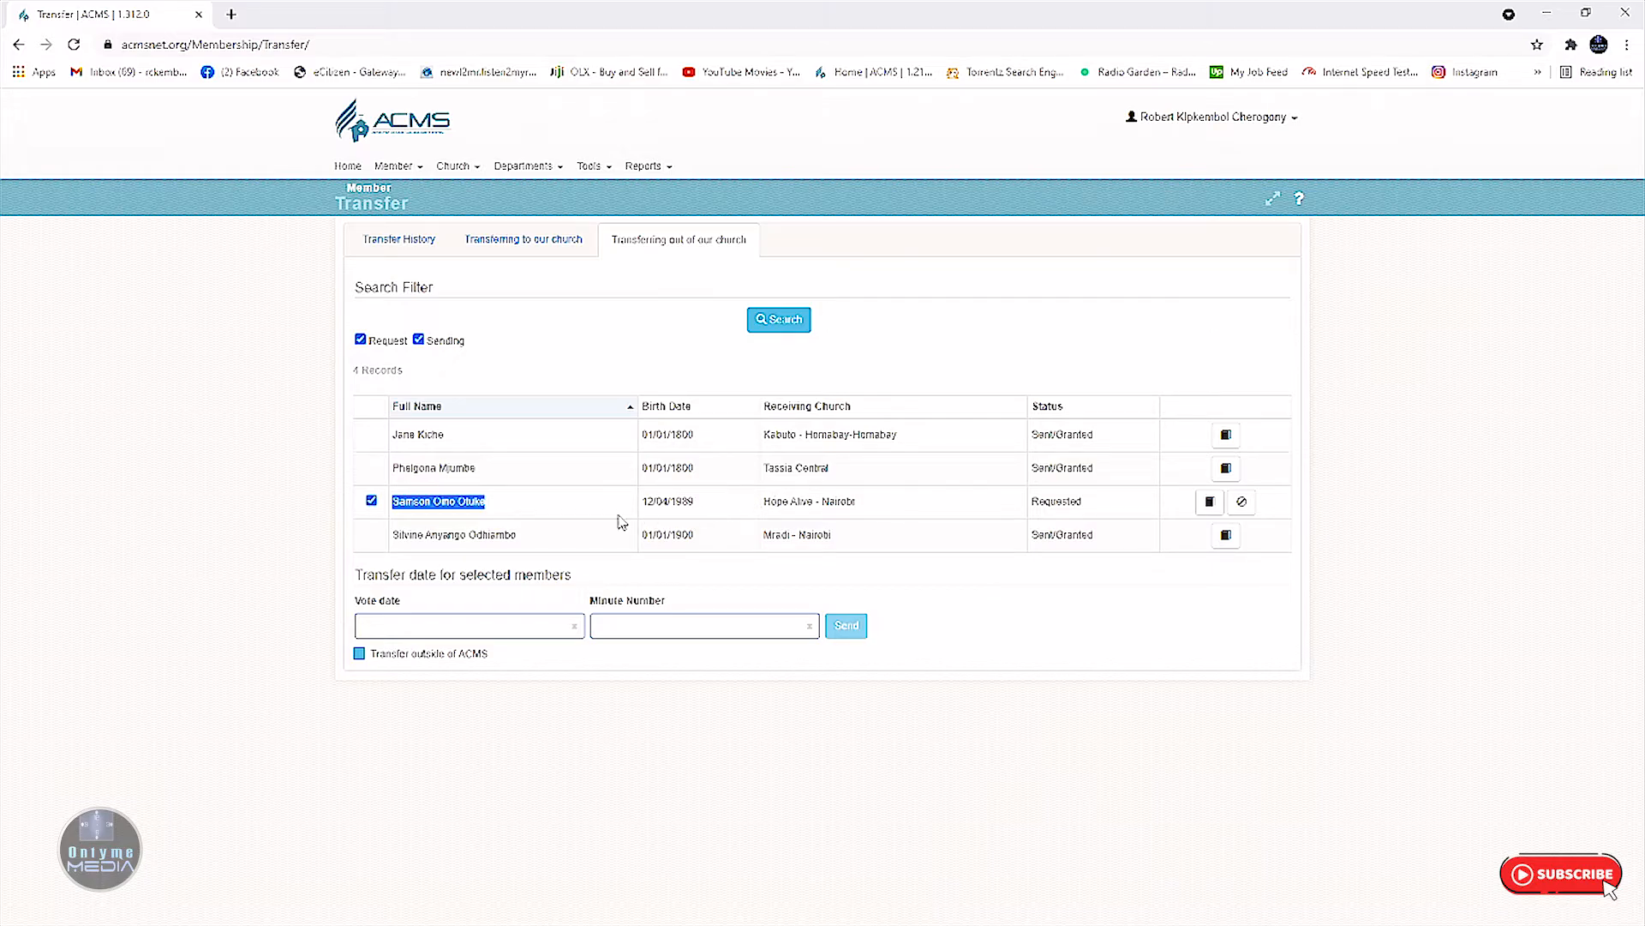
{"action": "left_click", "coordinate": [375, 517]}
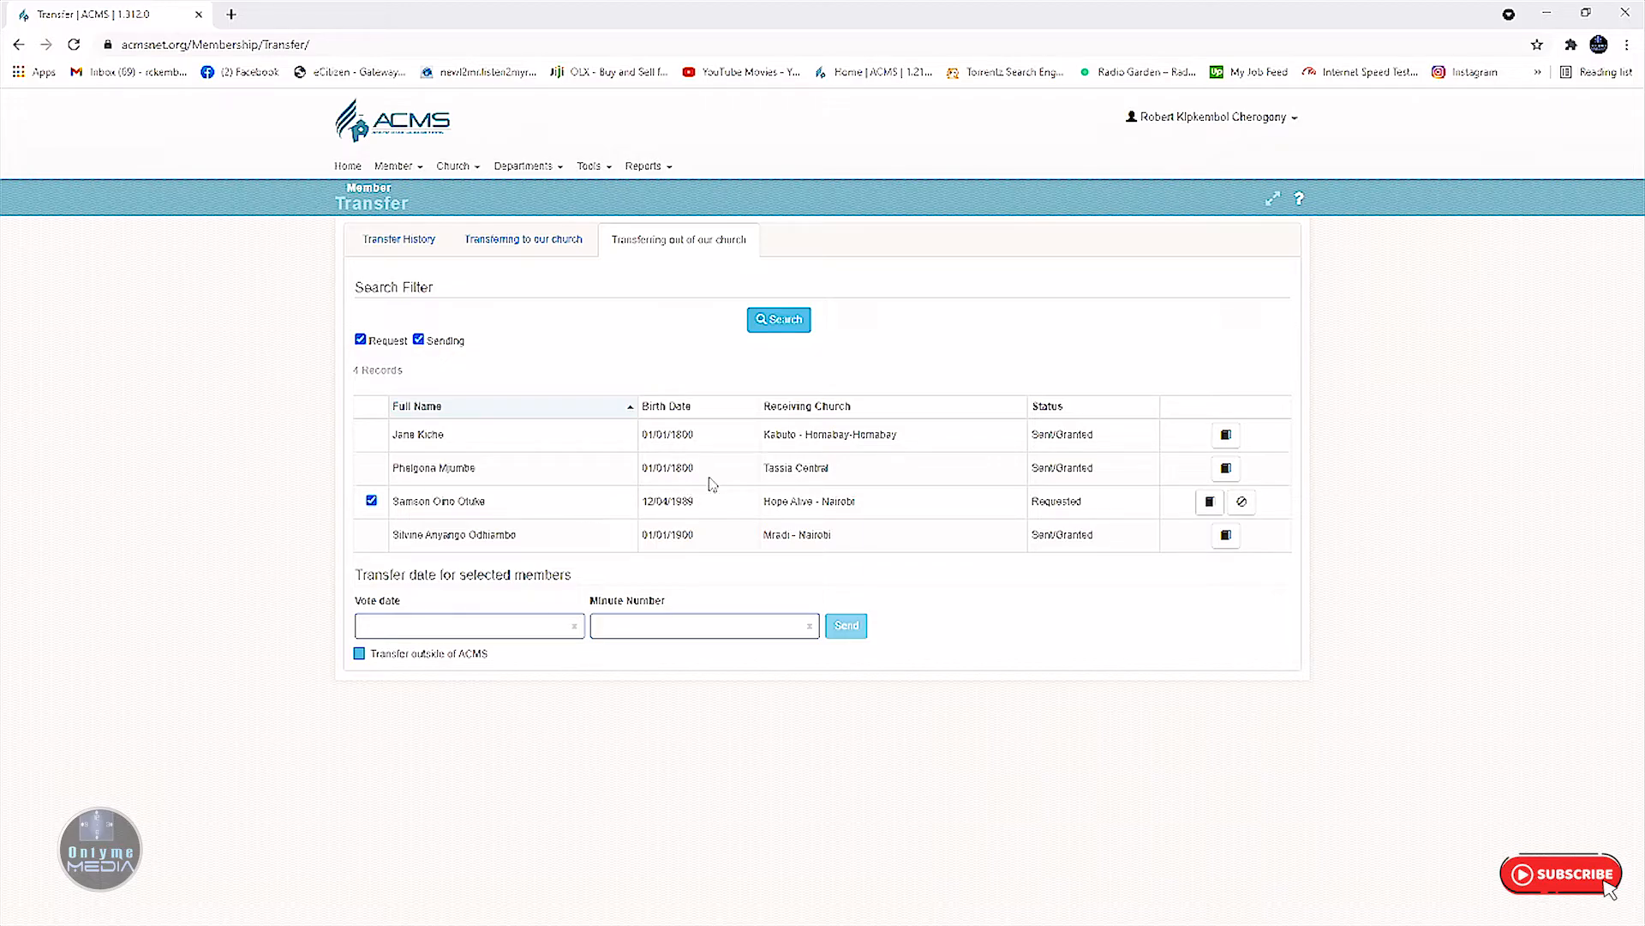
- View the requested member's history, read through the printable Transfer Request document, and close both
{"action": "left_click", "coordinate": [1211, 504]}
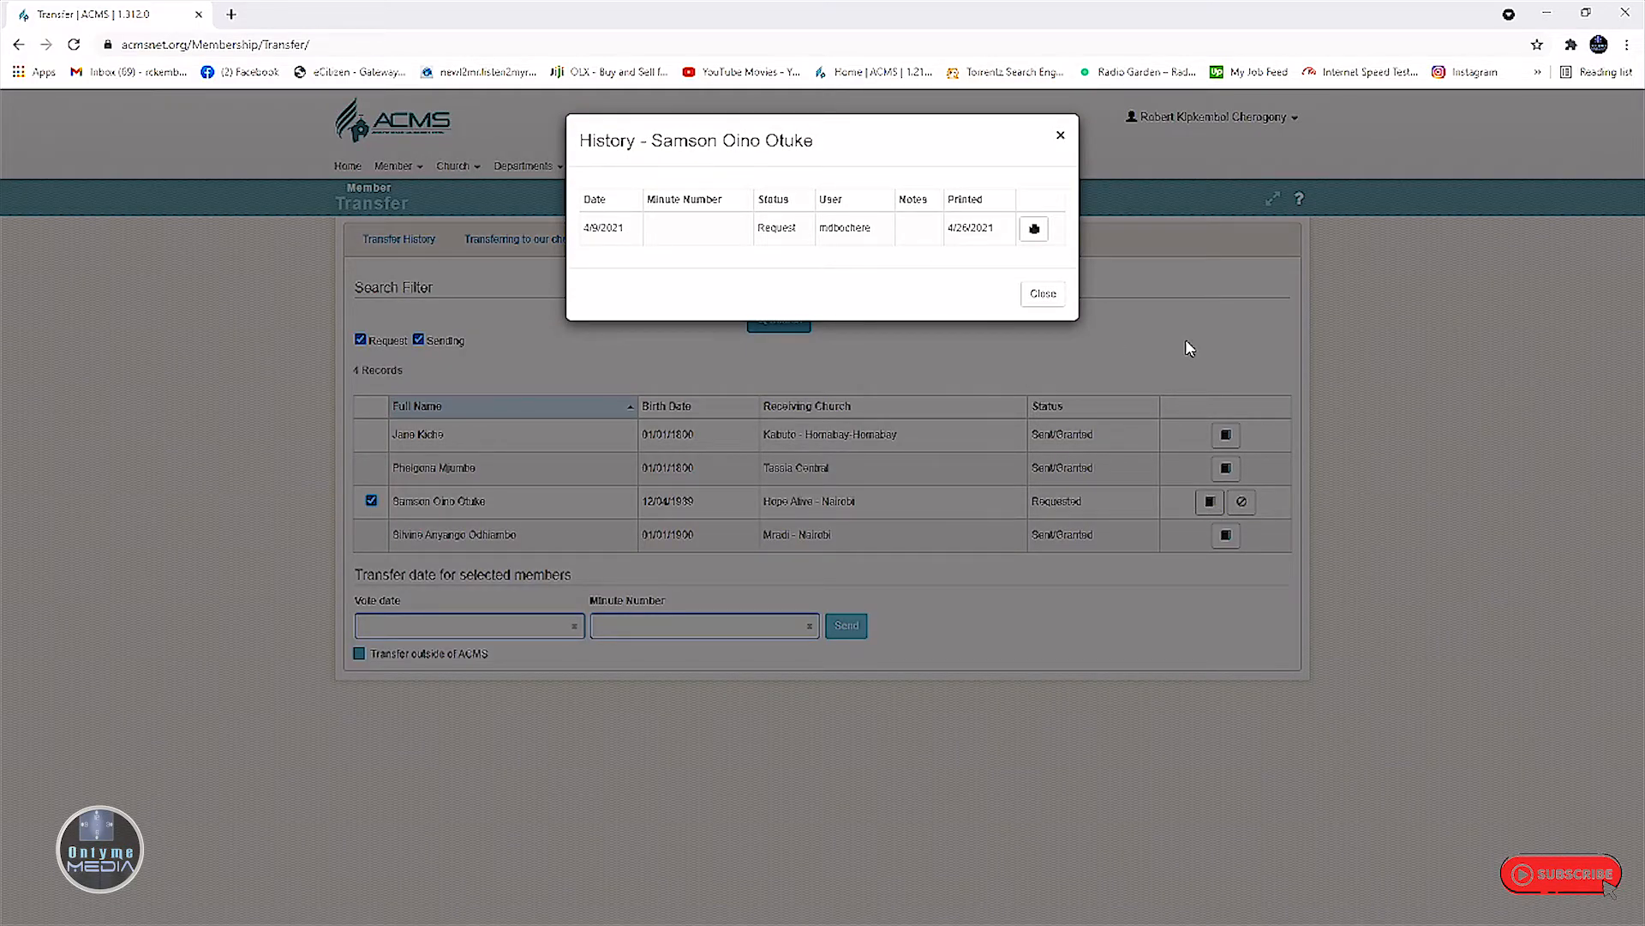
{"action": "left_click", "coordinate": [1034, 232]}
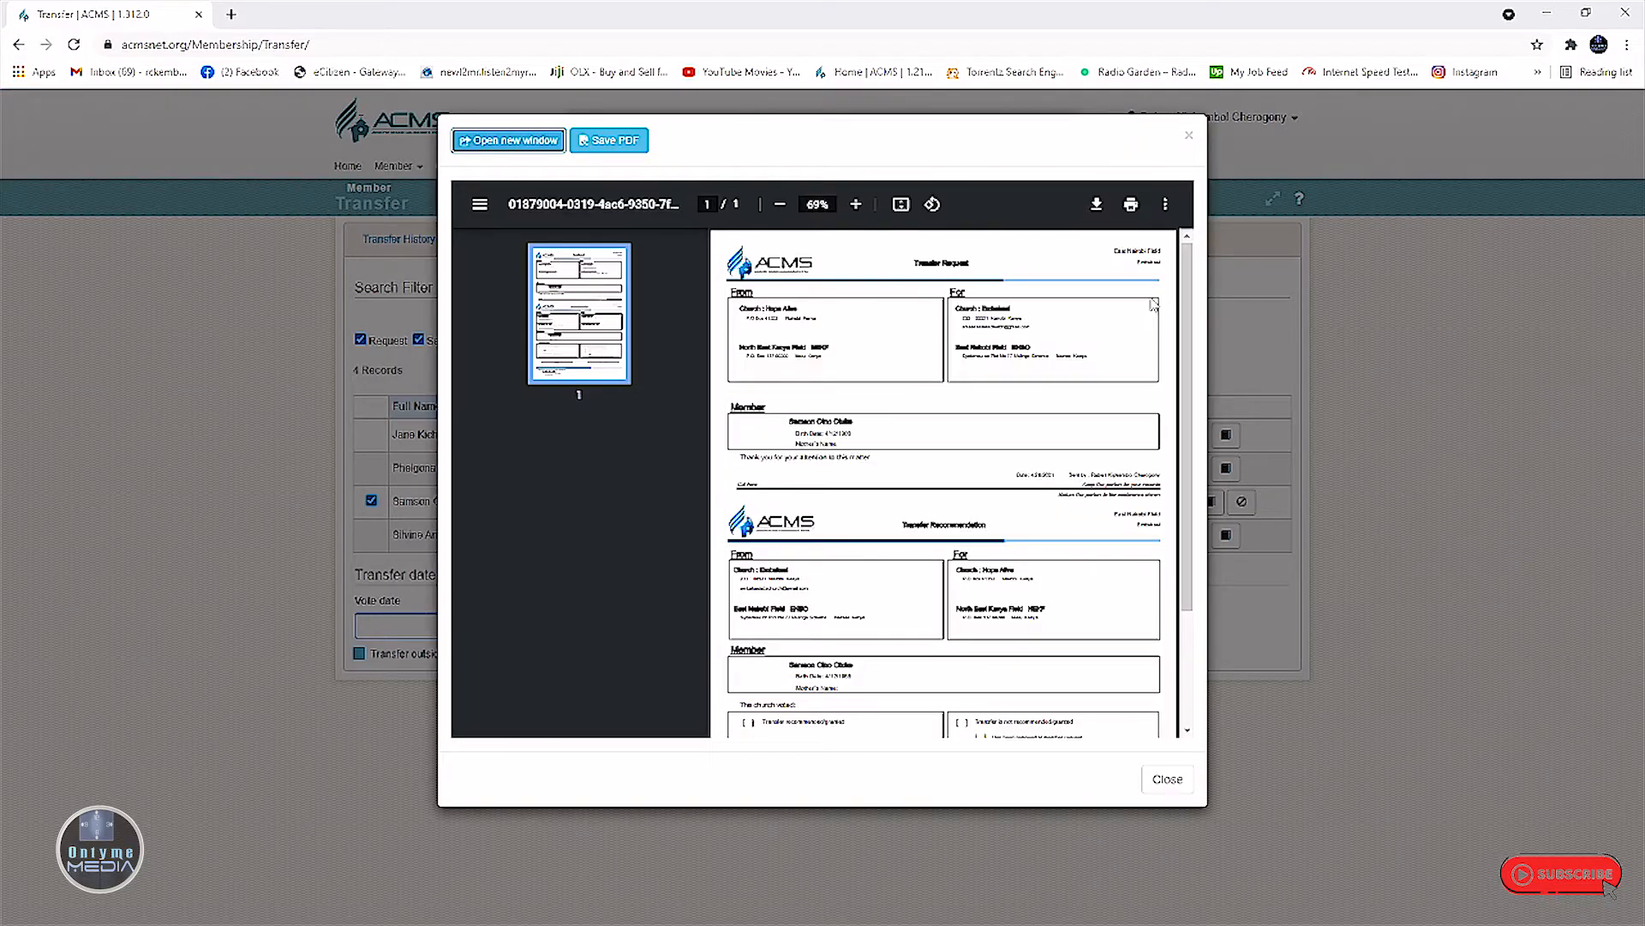
{"action": "left_click_drag", "start_coordinate": [1188, 321], "coordinate": [1193, 367]}
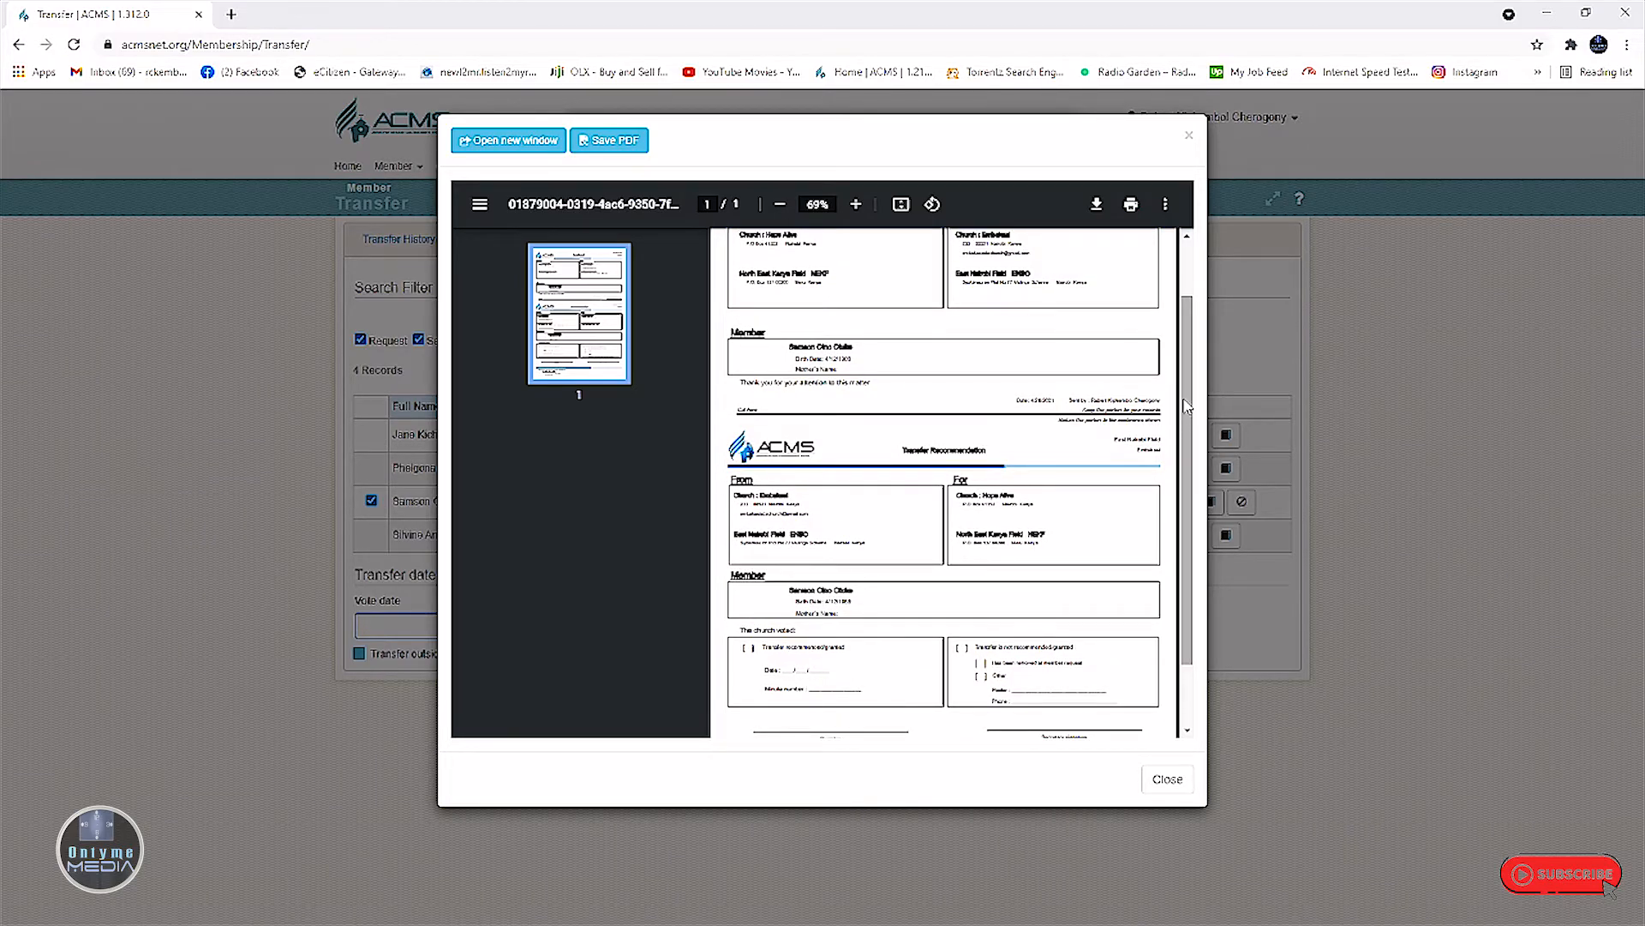
{"action": "left_click_drag", "start_coordinate": [1187, 406], "coordinate": [1186, 317]}
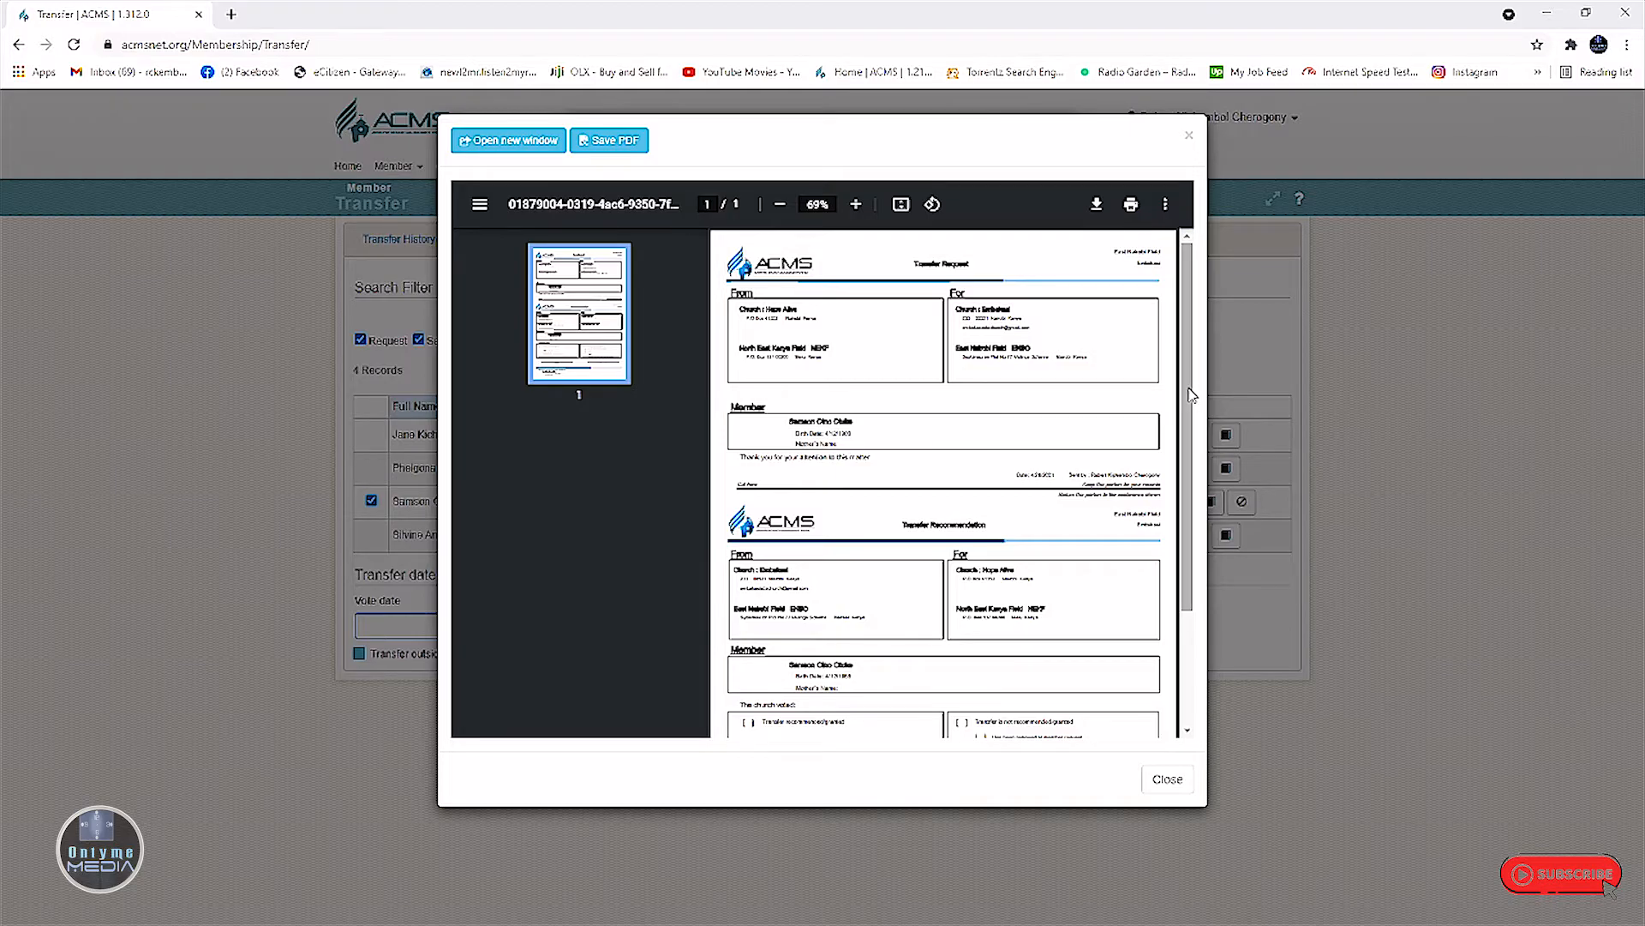
{"action": "left_click_drag", "start_coordinate": [1193, 394], "coordinate": [1191, 351]}
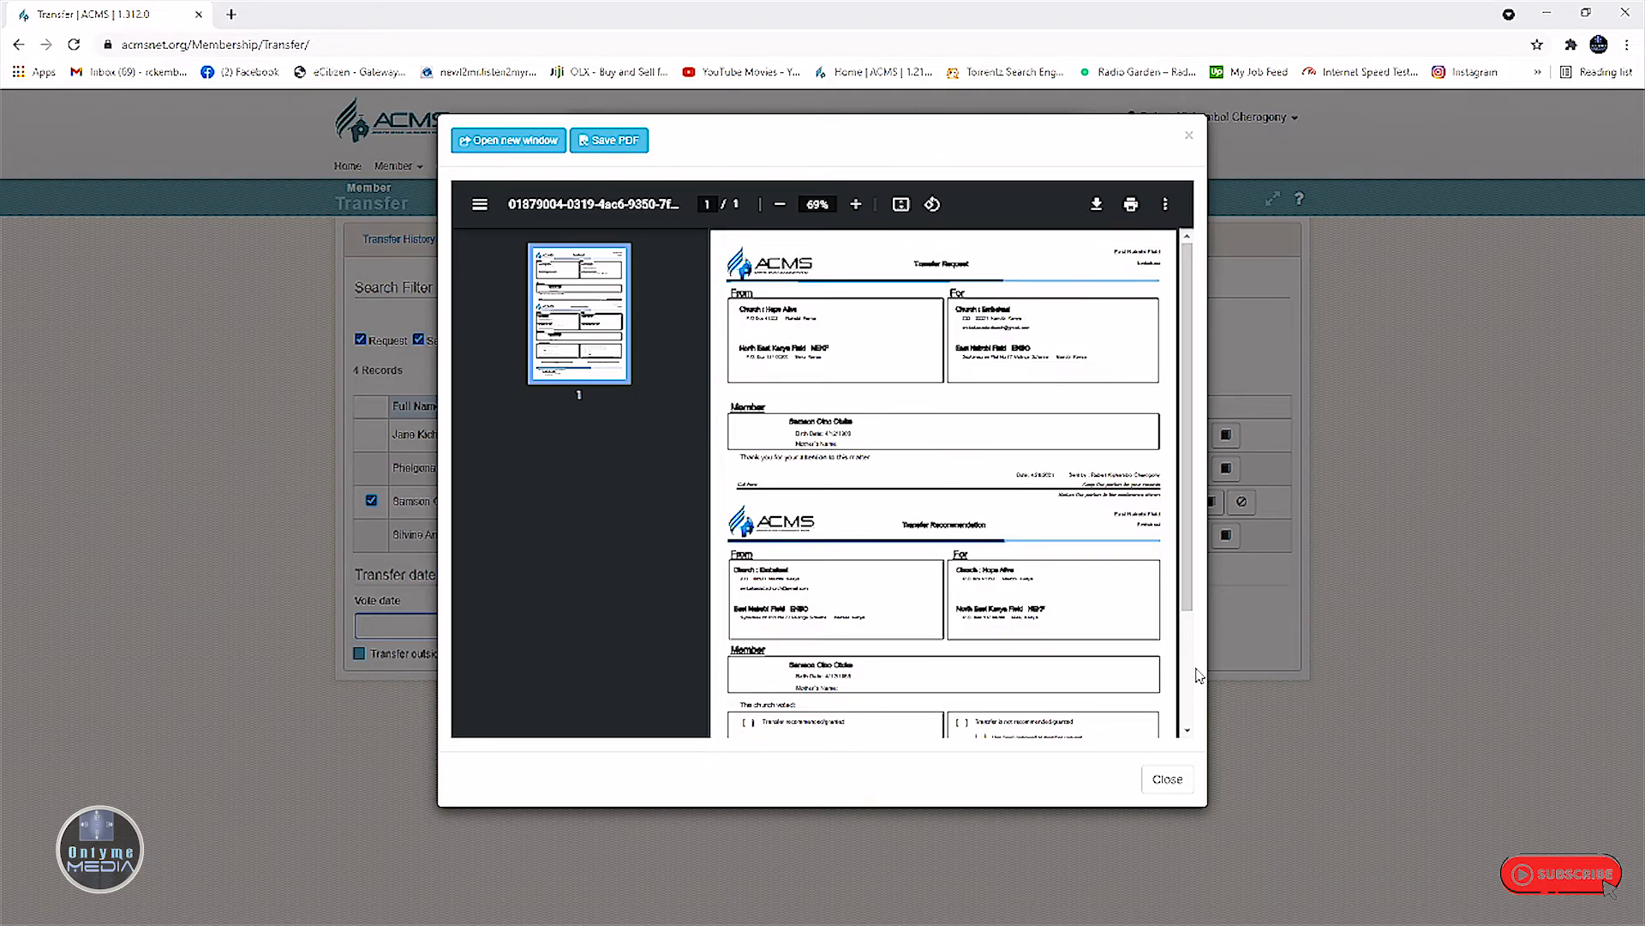
{"action": "left_click_drag", "start_coordinate": [1188, 610], "coordinate": [1190, 728]}
{"action": "scroll", "coordinate": [1189, 664], "scroll_direction": "up", "scroll_amount": 2}
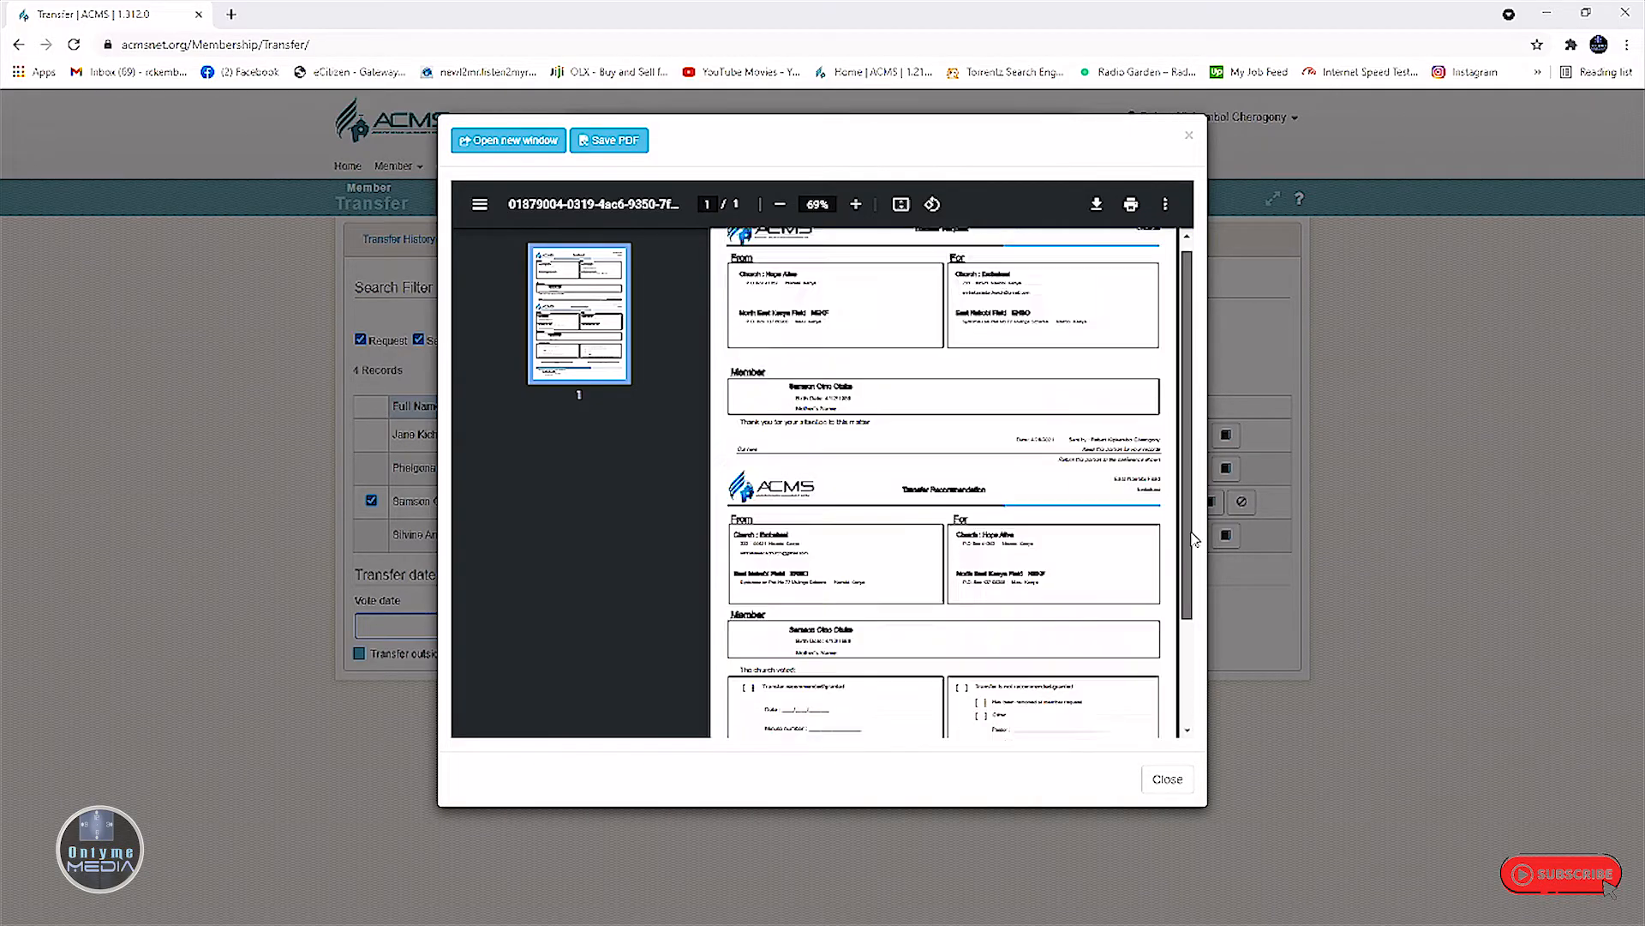
{"action": "left_click", "coordinate": [1166, 780]}
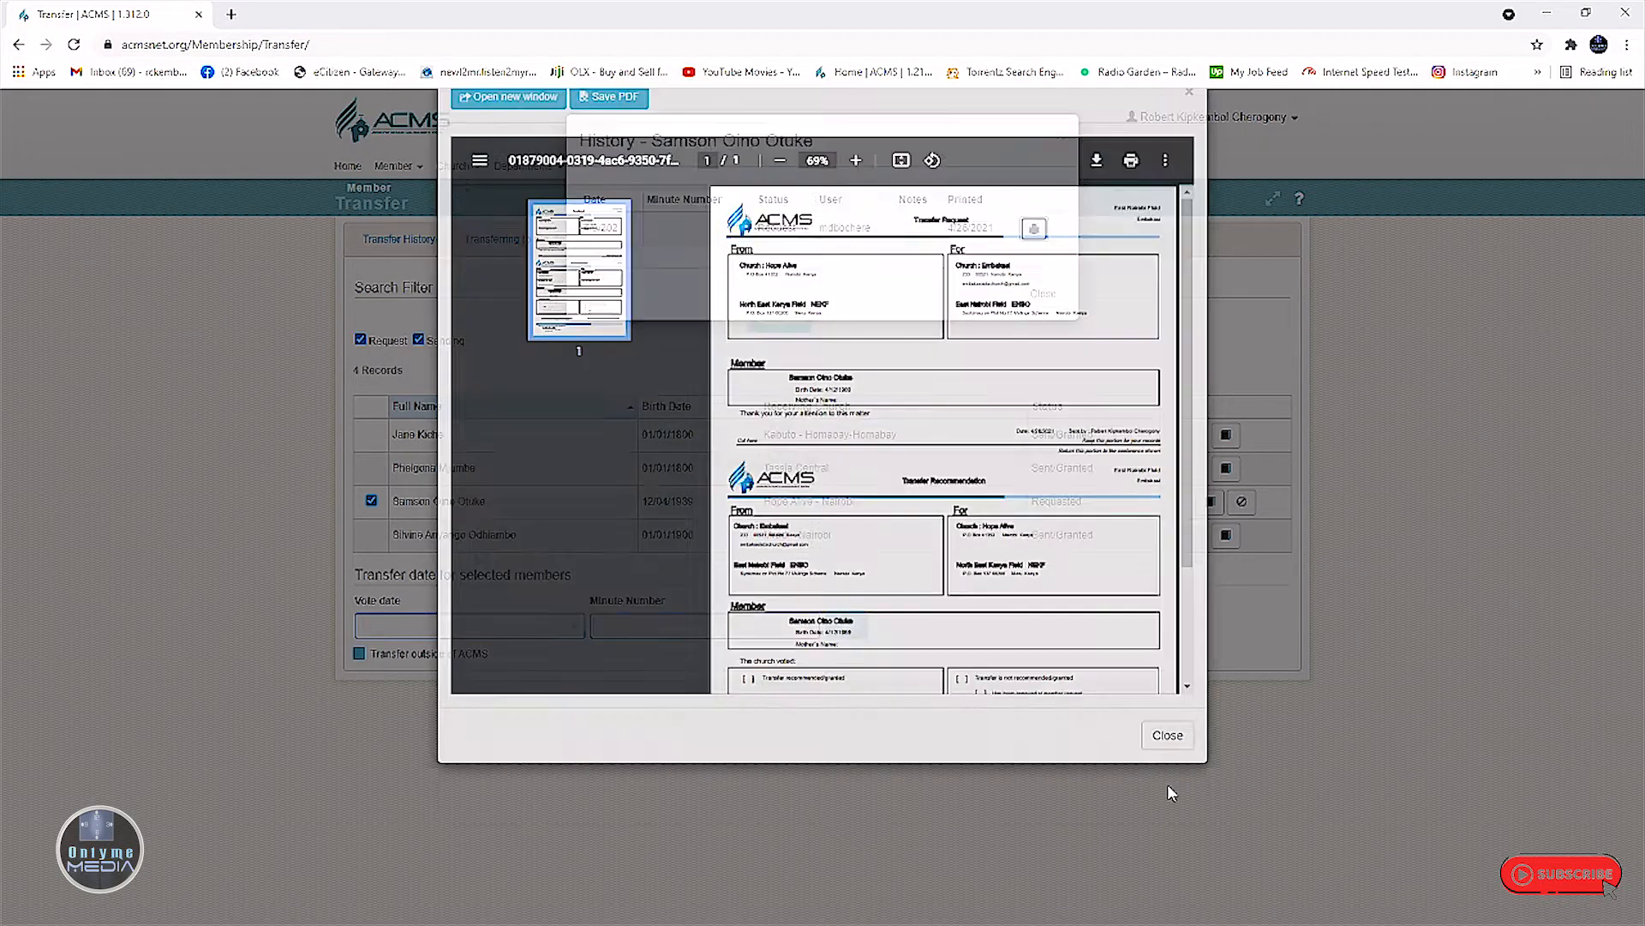
{"action": "left_click", "coordinate": [1043, 294]}
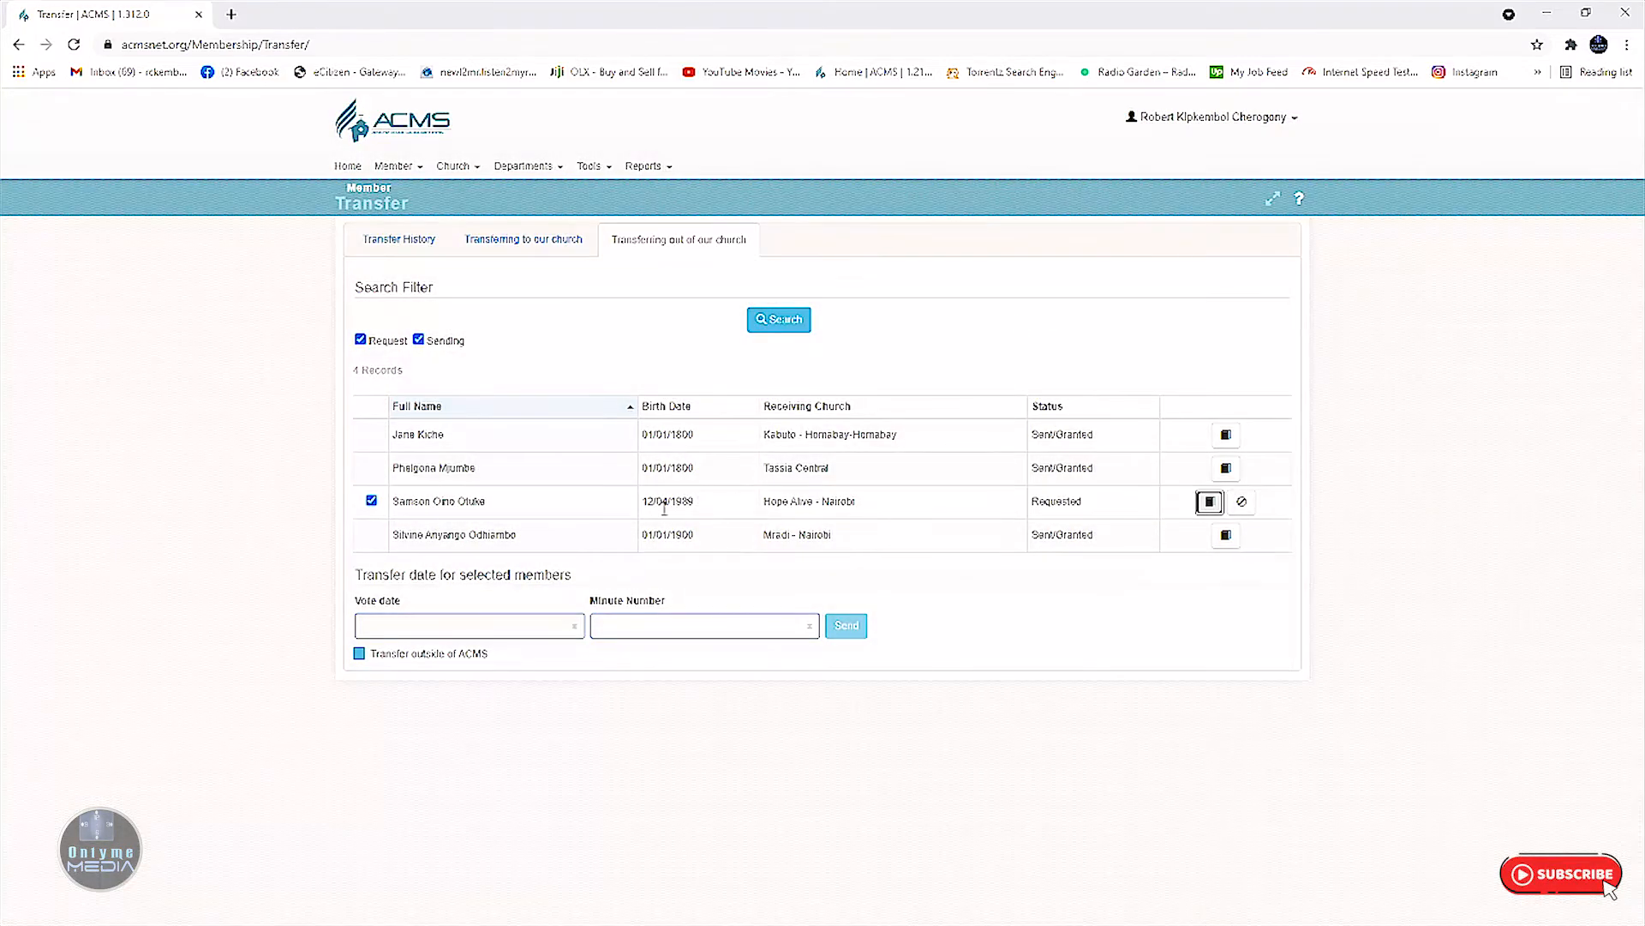
- Examine the vote date calendar and minute number suggestions for sending the selected member, leaving both fields empty
{"action": "left_click", "coordinate": [371, 503]}
{"action": "left_click", "coordinate": [462, 625]}
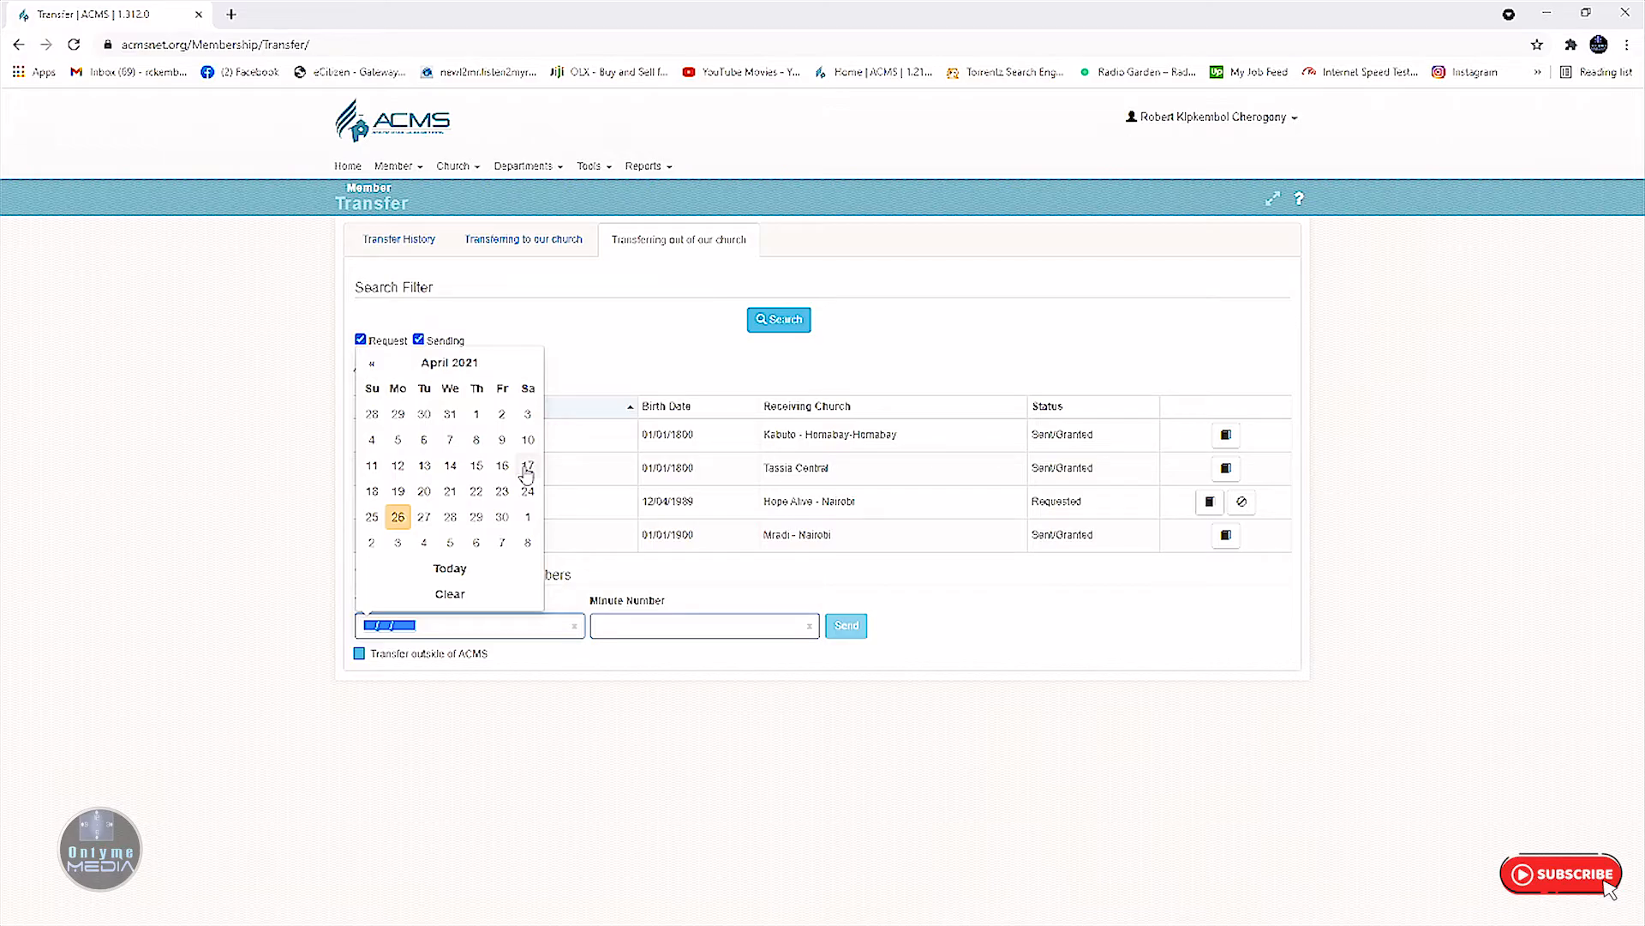
{"action": "left_click", "coordinate": [638, 628]}
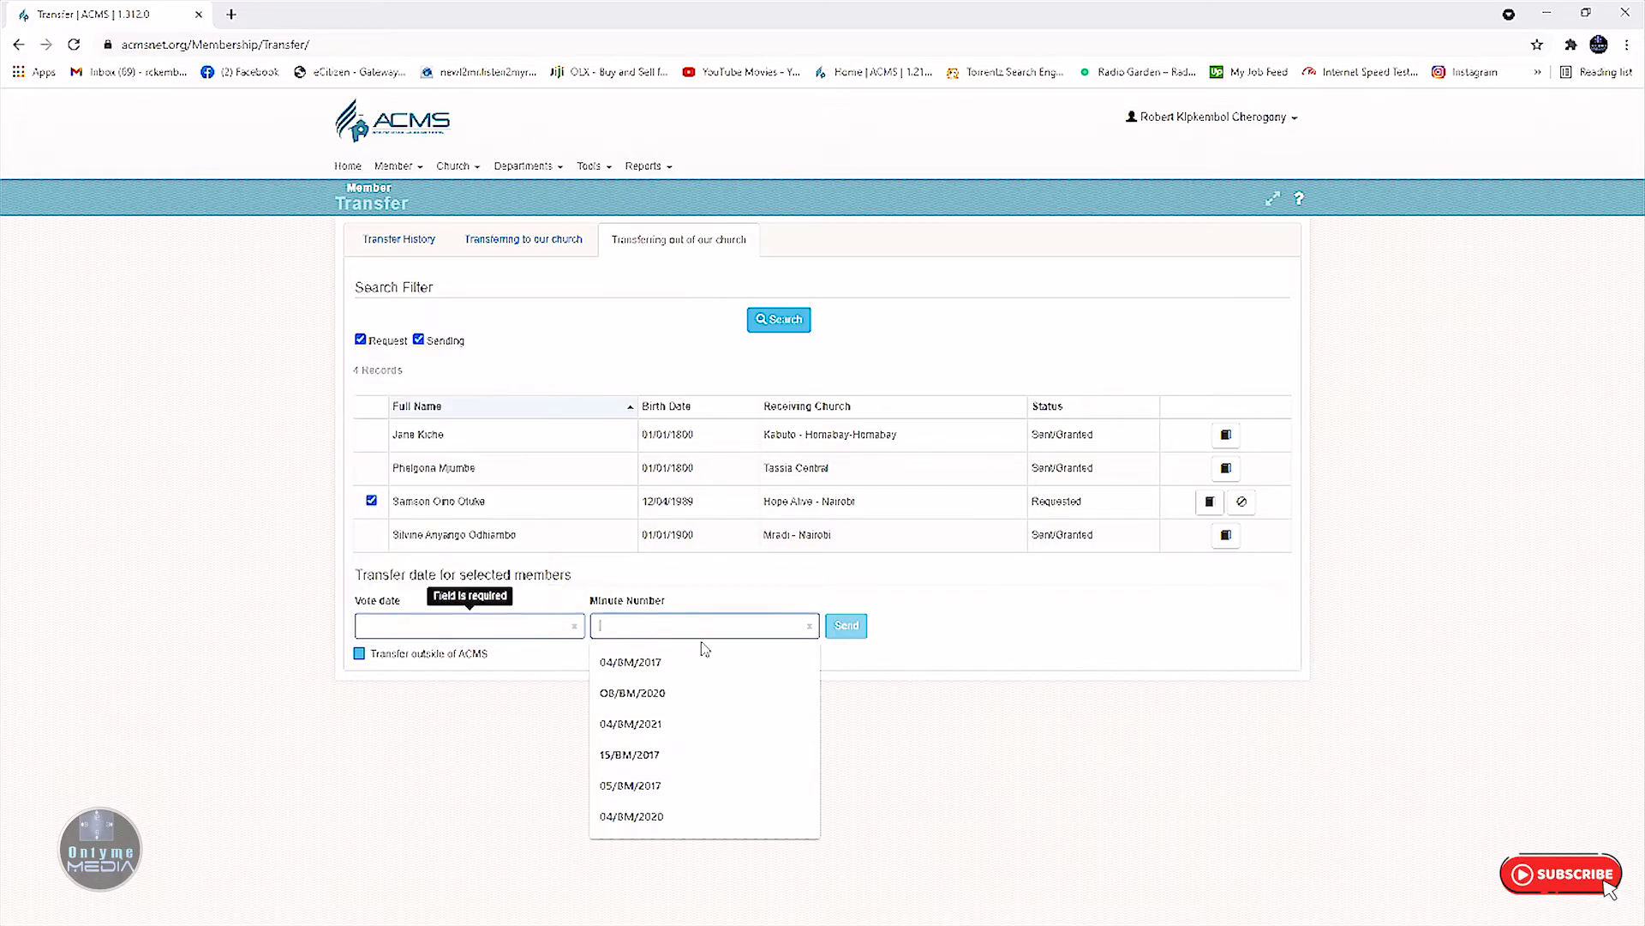
{"action": "left_click", "coordinate": [882, 673]}
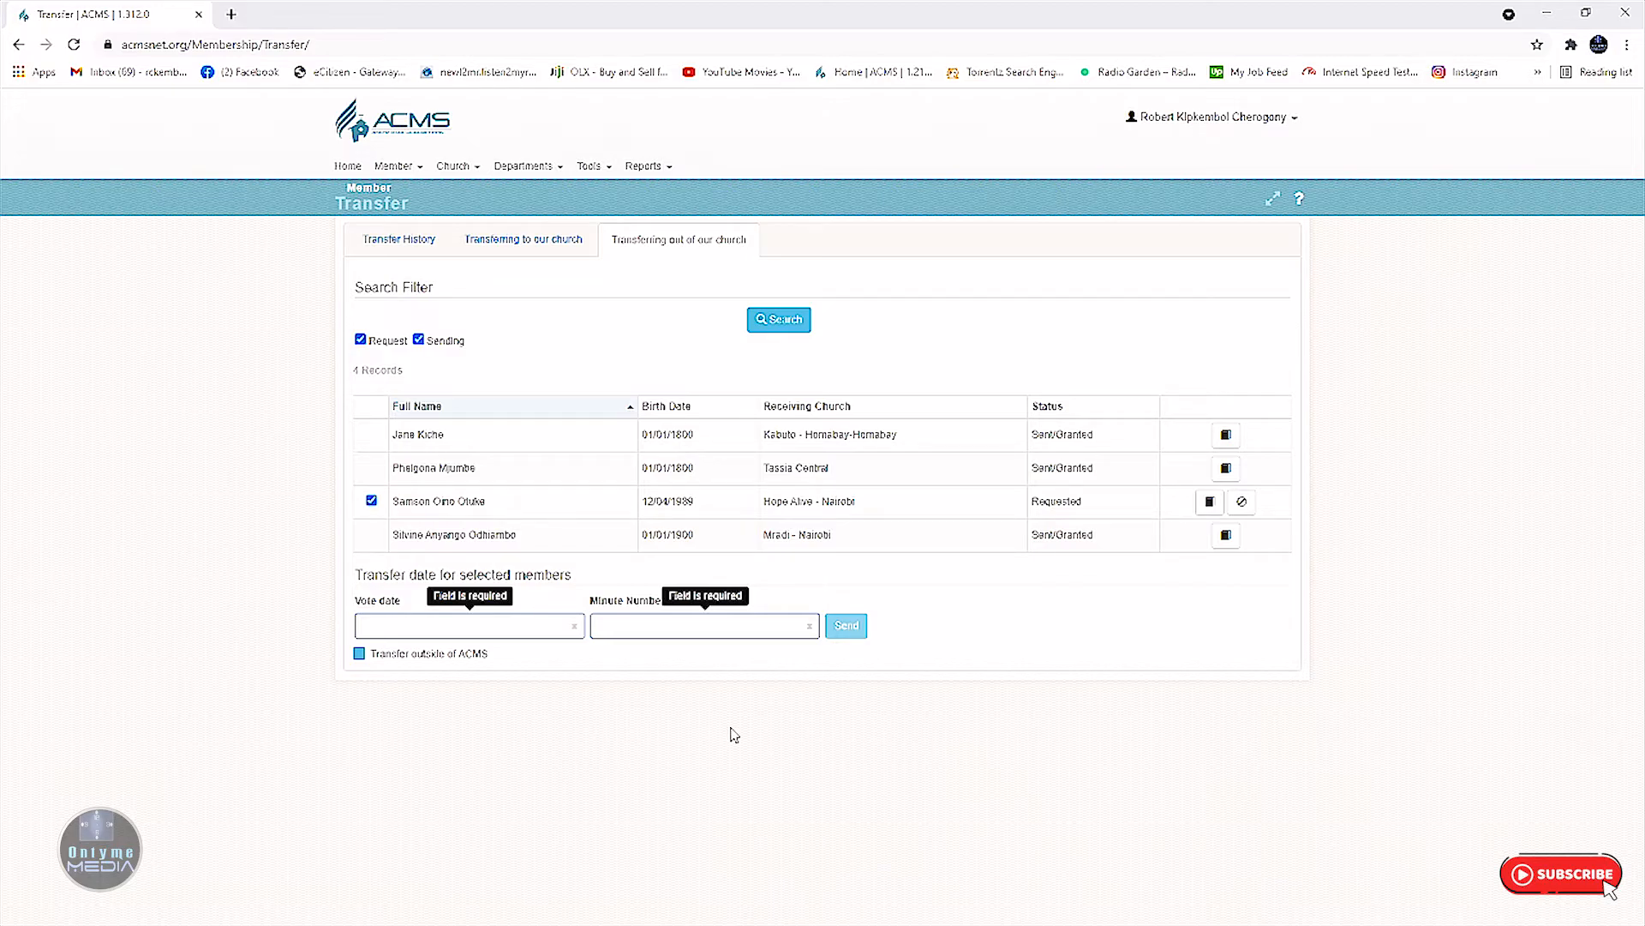
- Deselect the member with Requested status and highlight the first two members marked Sent/Granted
{"action": "left_click", "coordinate": [372, 506]}
{"action": "left_click_drag", "start_coordinate": [388, 434], "coordinate": [448, 465]}
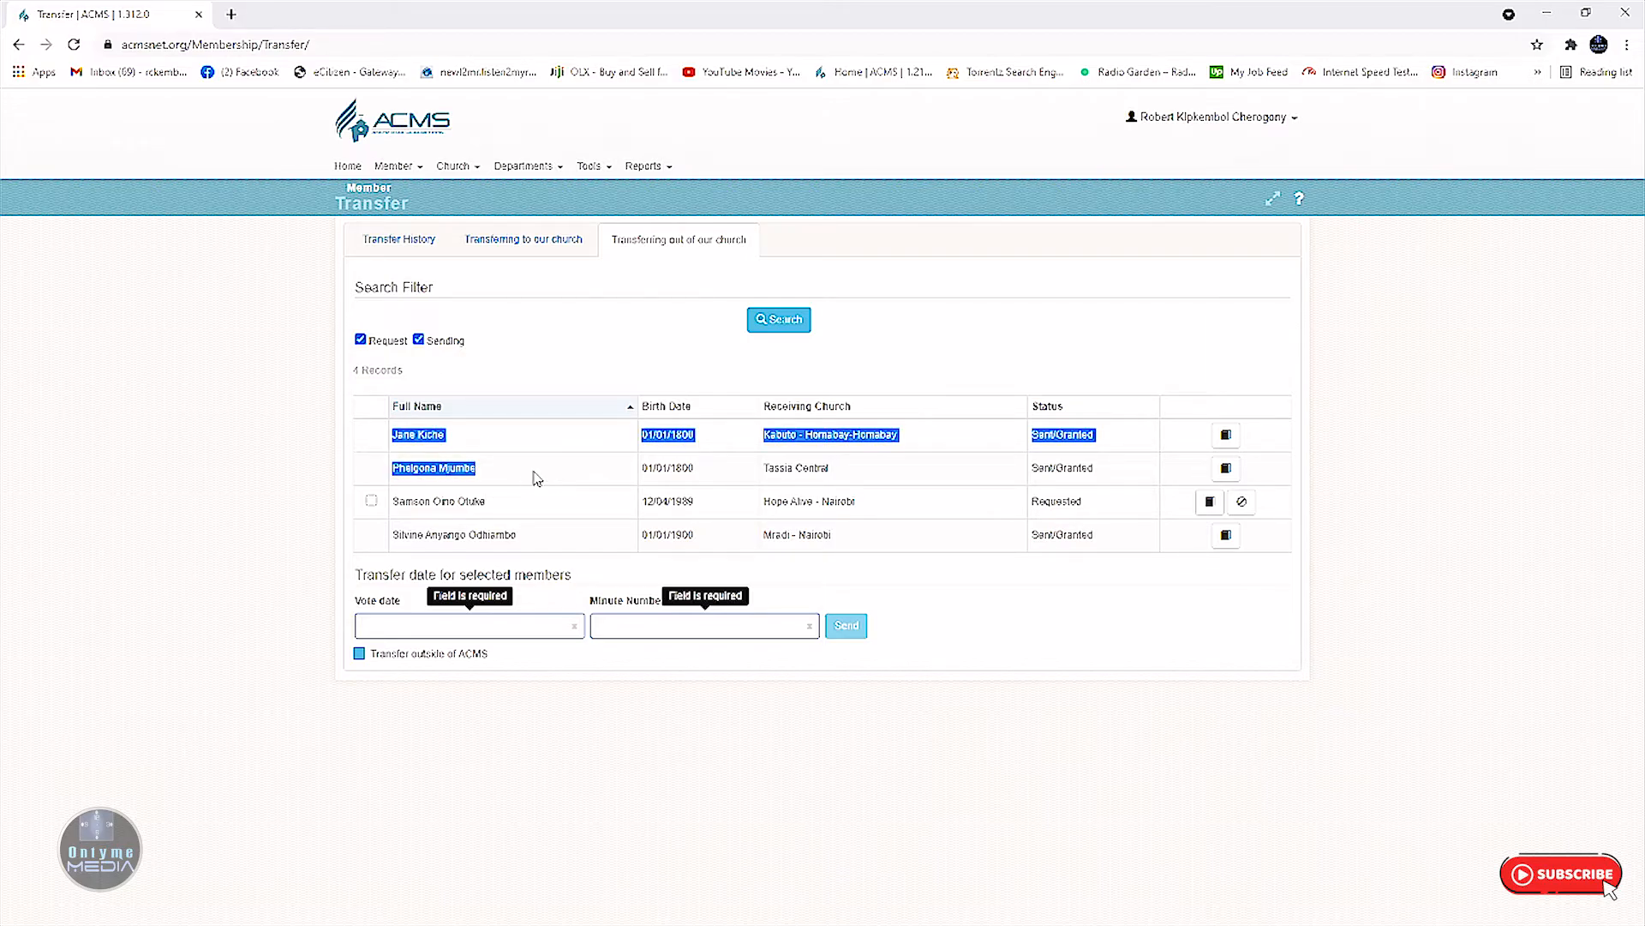
{"action": "left_click", "coordinate": [409, 458]}
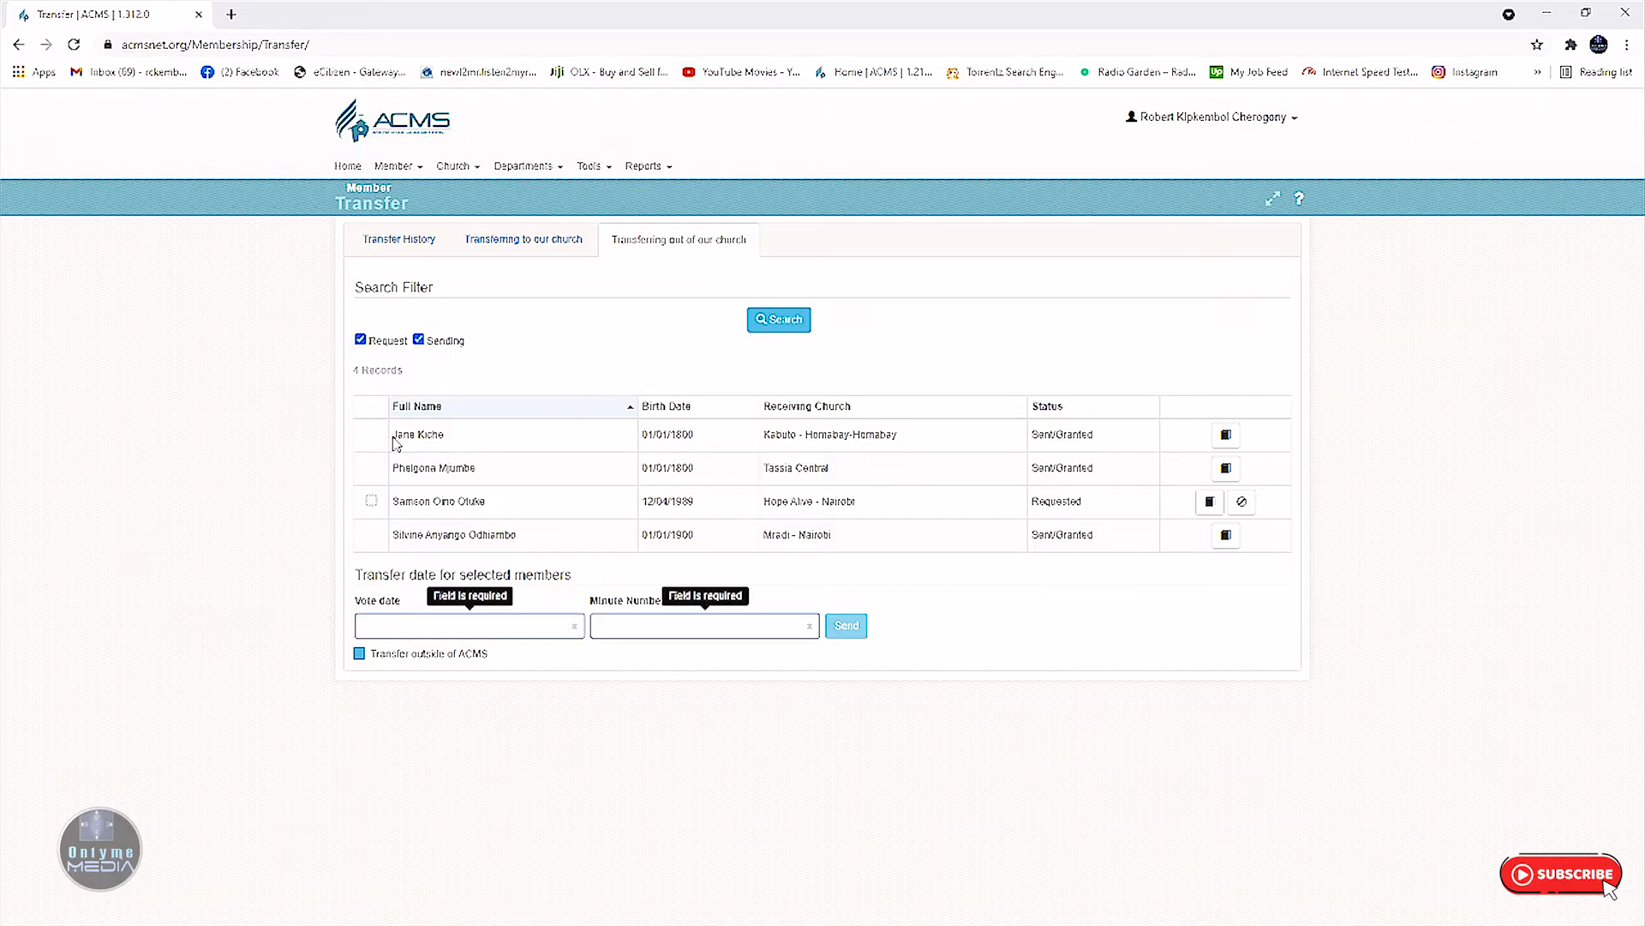
{"action": "left_click_drag", "start_coordinate": [392, 439], "coordinate": [615, 487]}
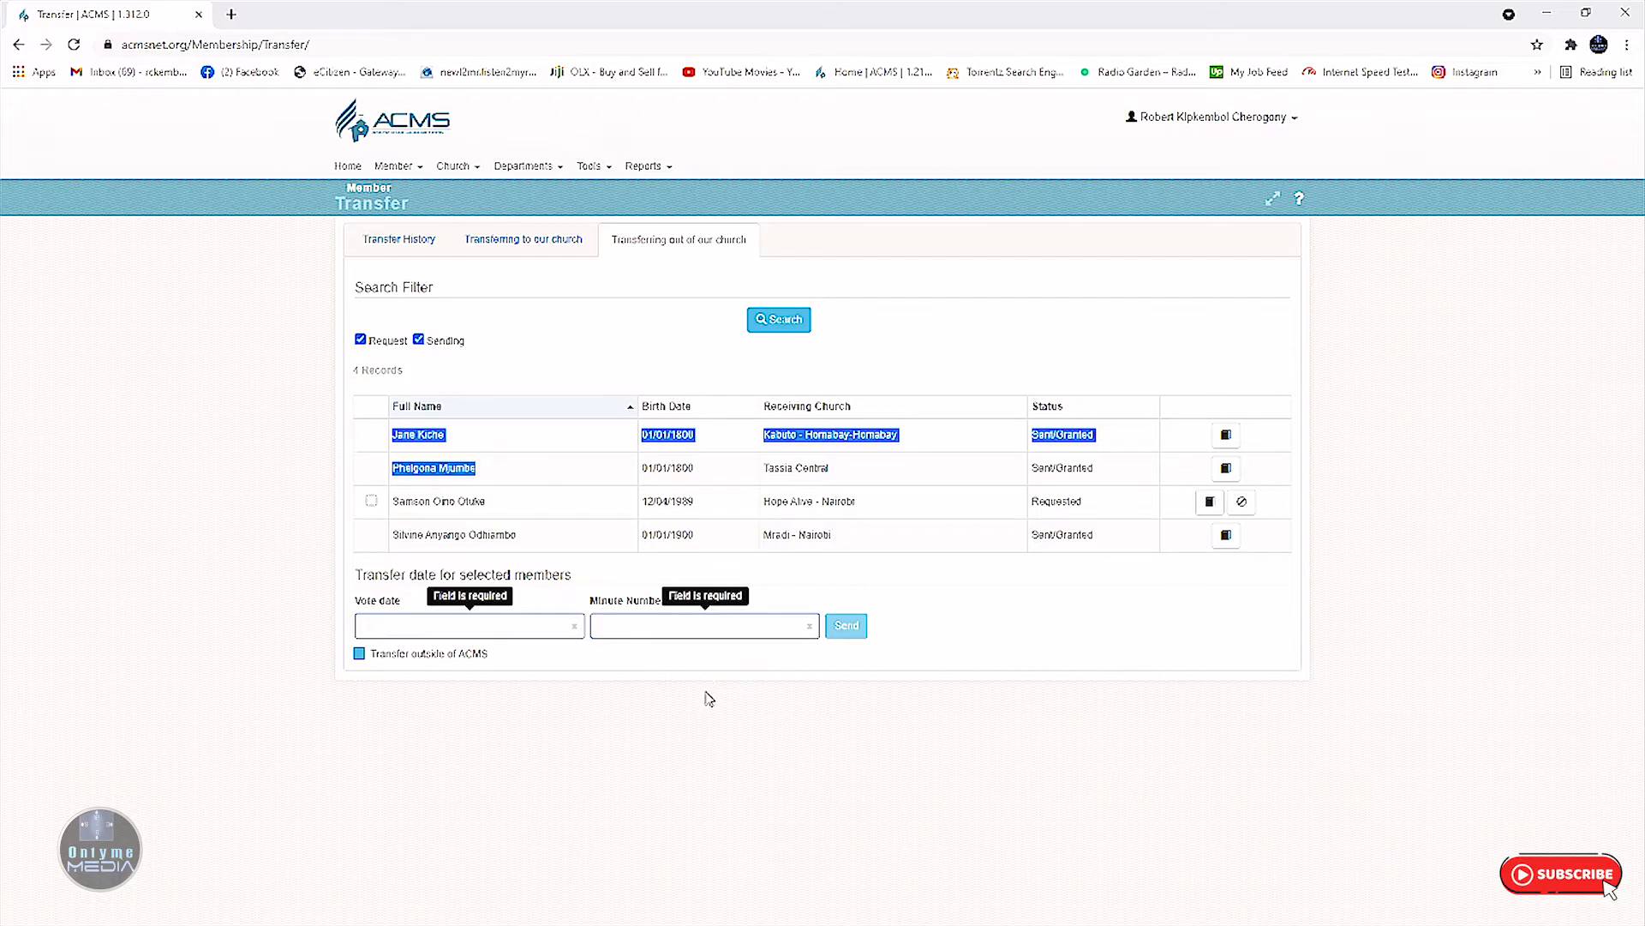
- Examine the outgoing transfer records by highlighting them and look at the minute number suggestions, leaving the field empty
{"action": "left_click", "coordinate": [917, 705]}
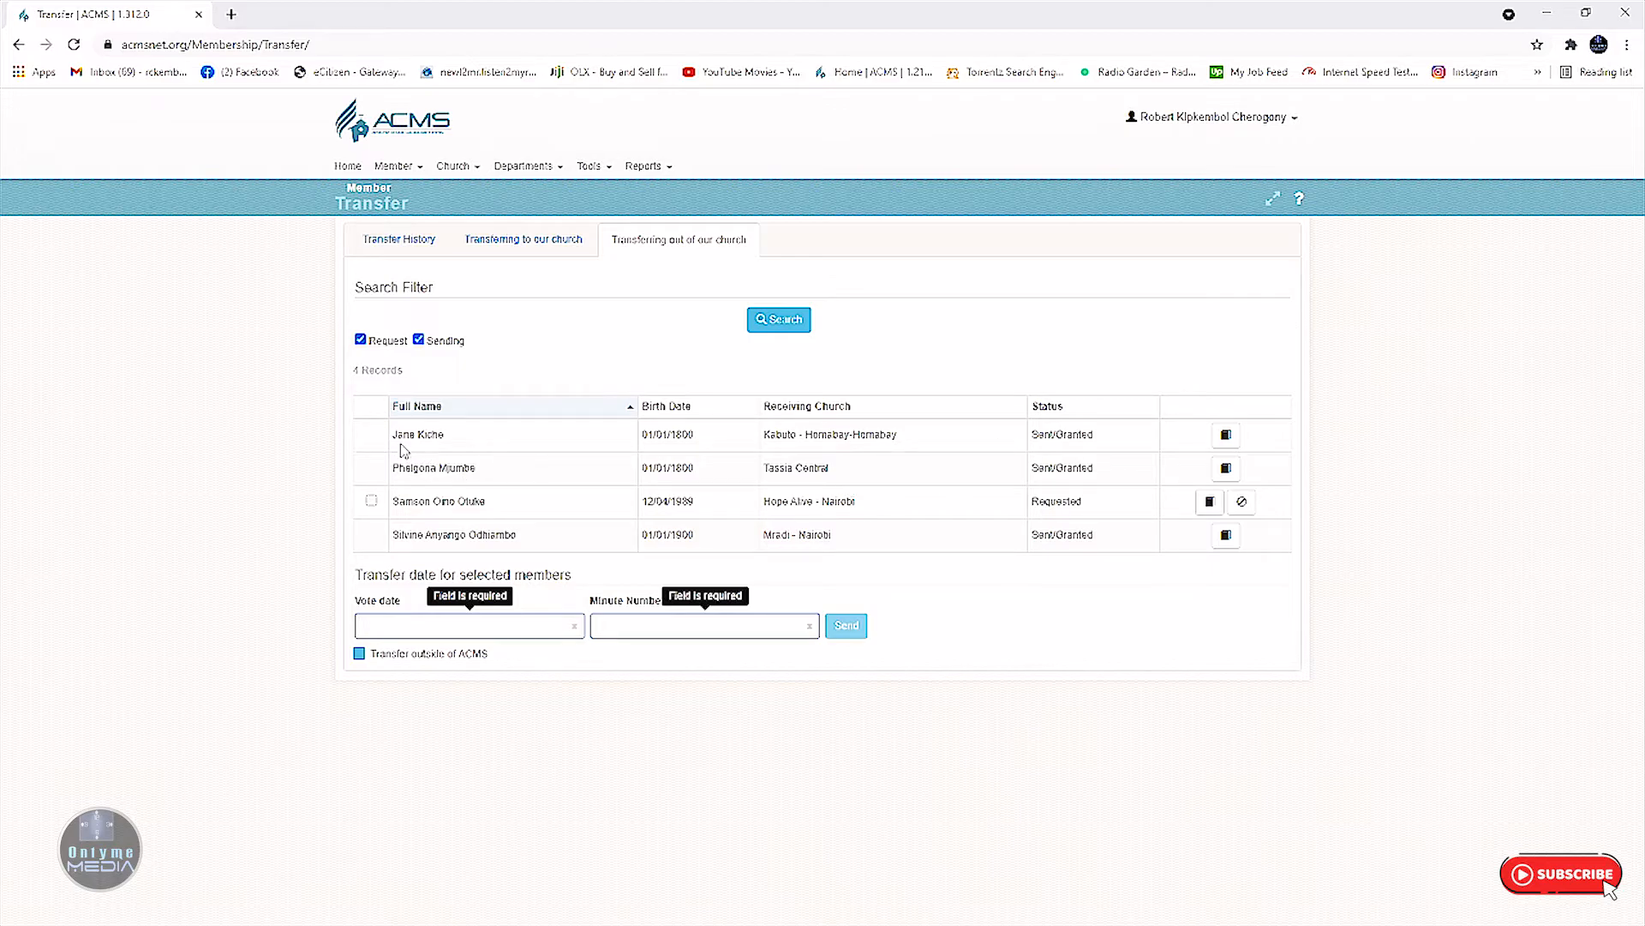
{"action": "left_click_drag", "start_coordinate": [394, 437], "coordinate": [508, 441]}
{"action": "left_click", "coordinate": [713, 619]}
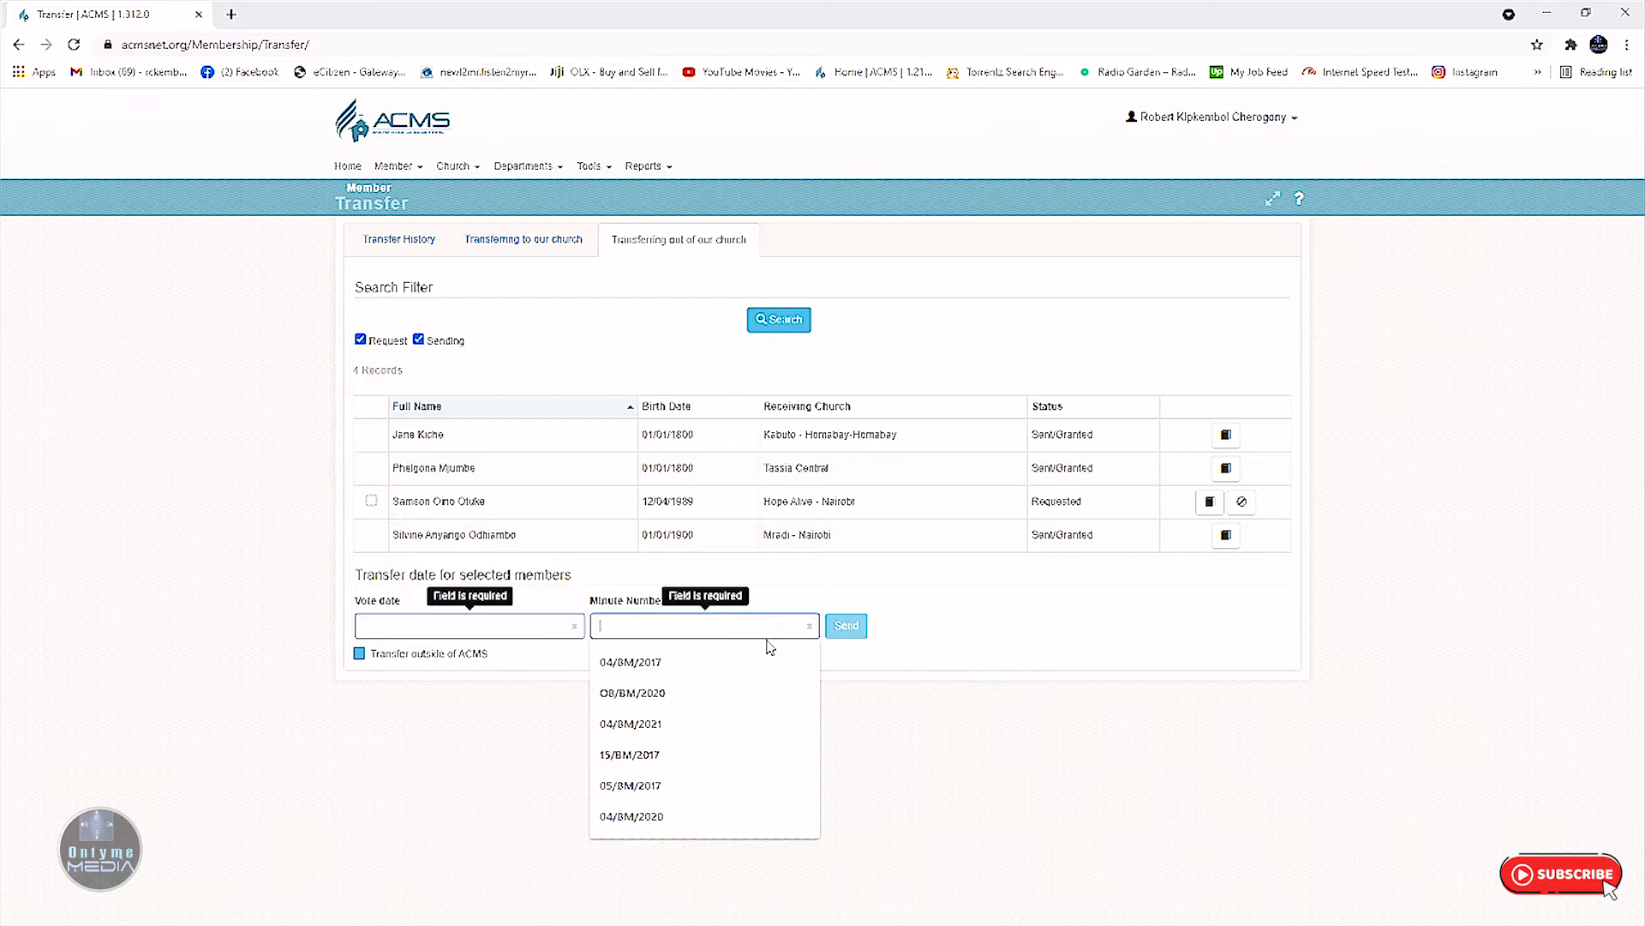
{"action": "left_click", "coordinate": [923, 696]}
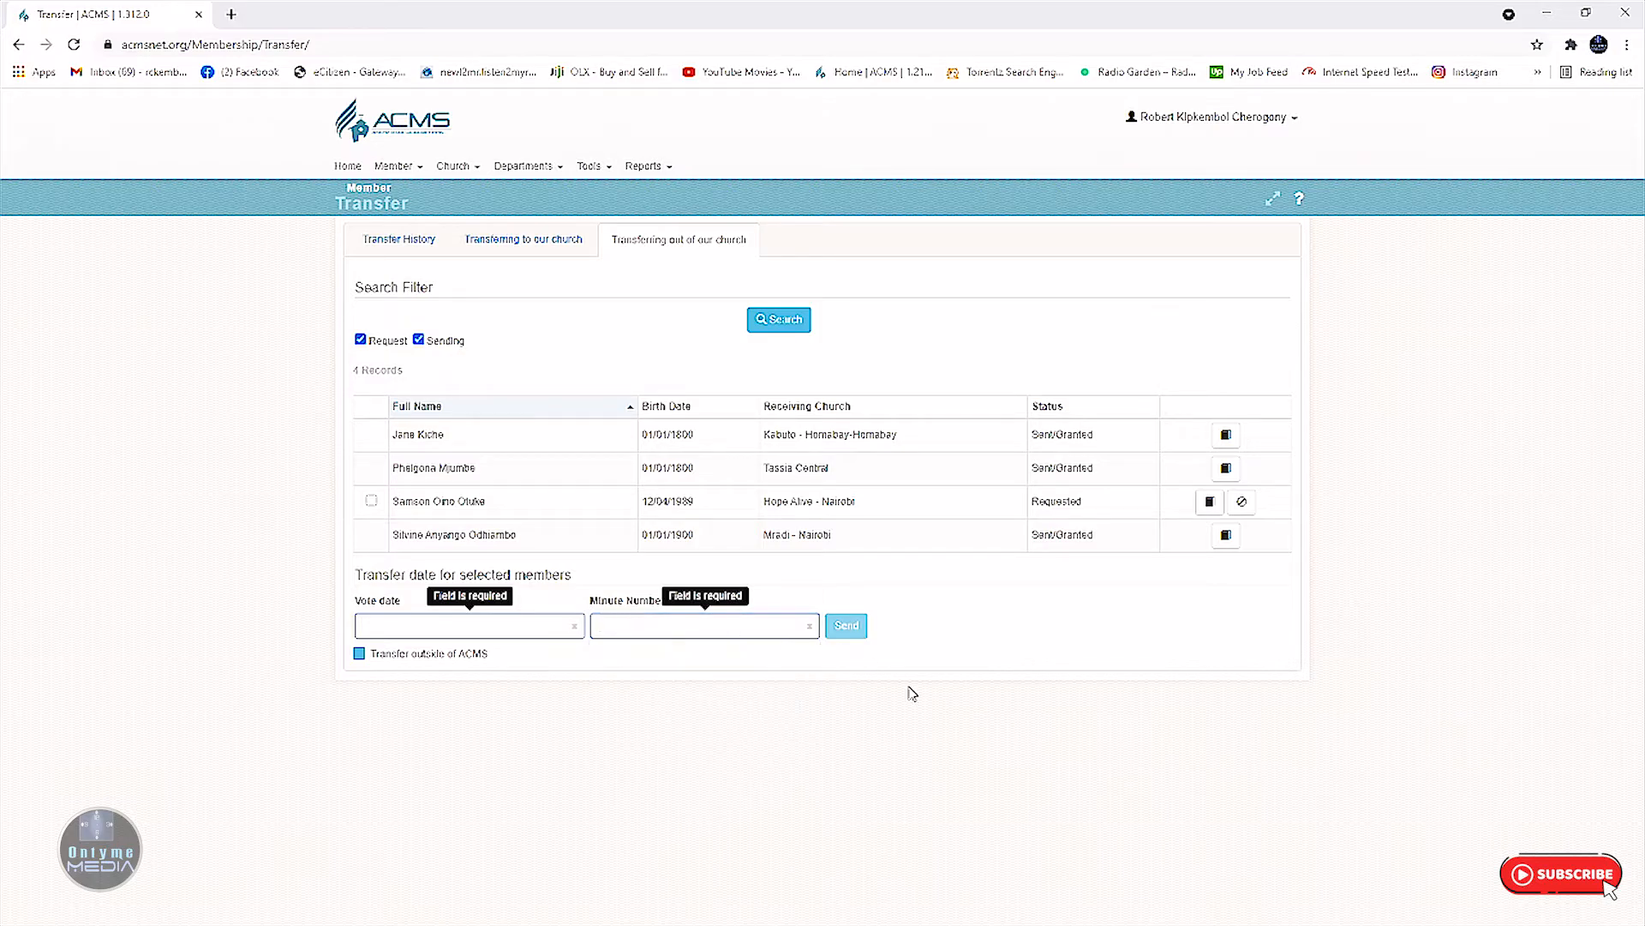
{"action": "left_click_drag", "start_coordinate": [394, 438], "coordinate": [1342, 522]}
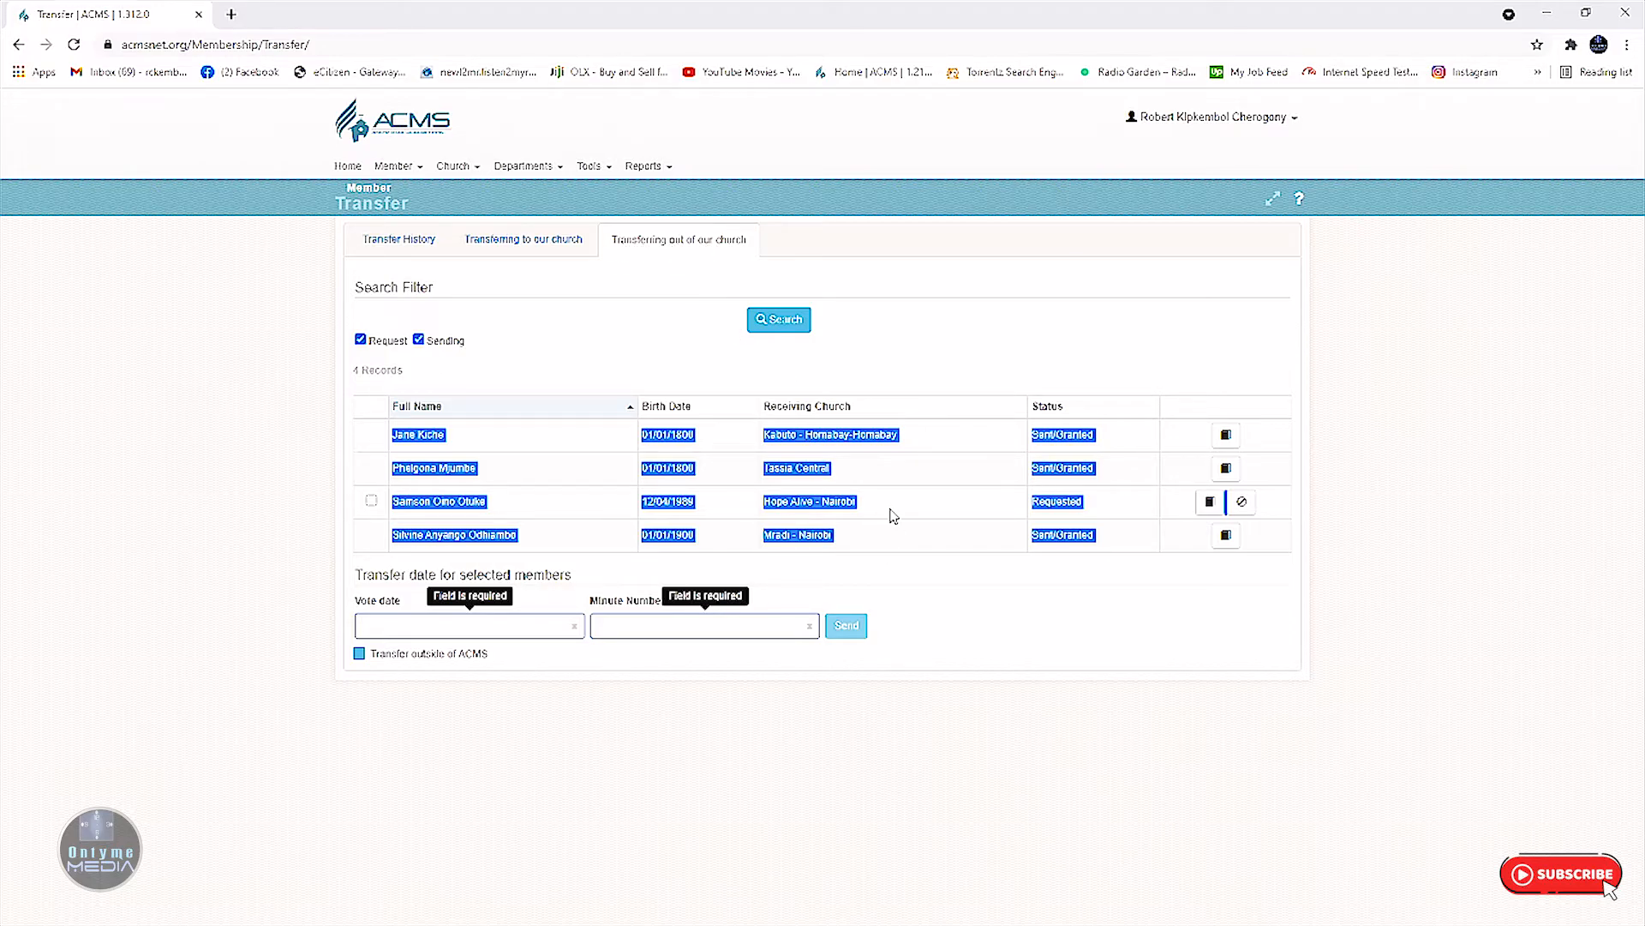
{"action": "left_click", "coordinate": [953, 608]}
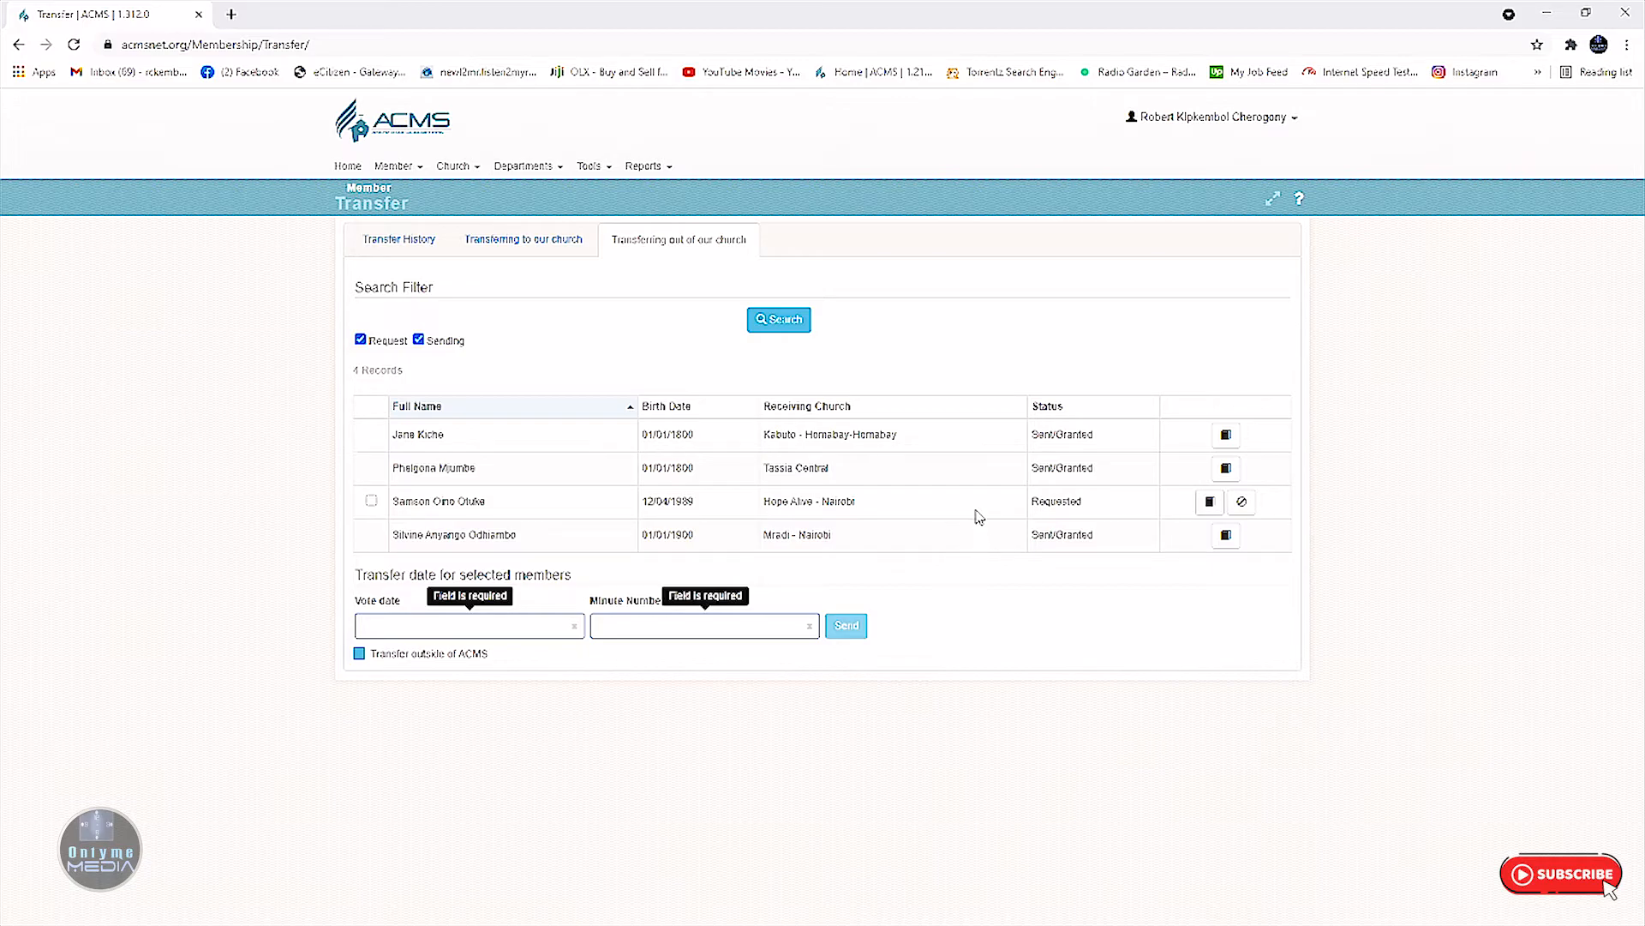
- Review the Transfer History list through to its last record and return to the filters
{"action": "left_click", "coordinate": [402, 243]}
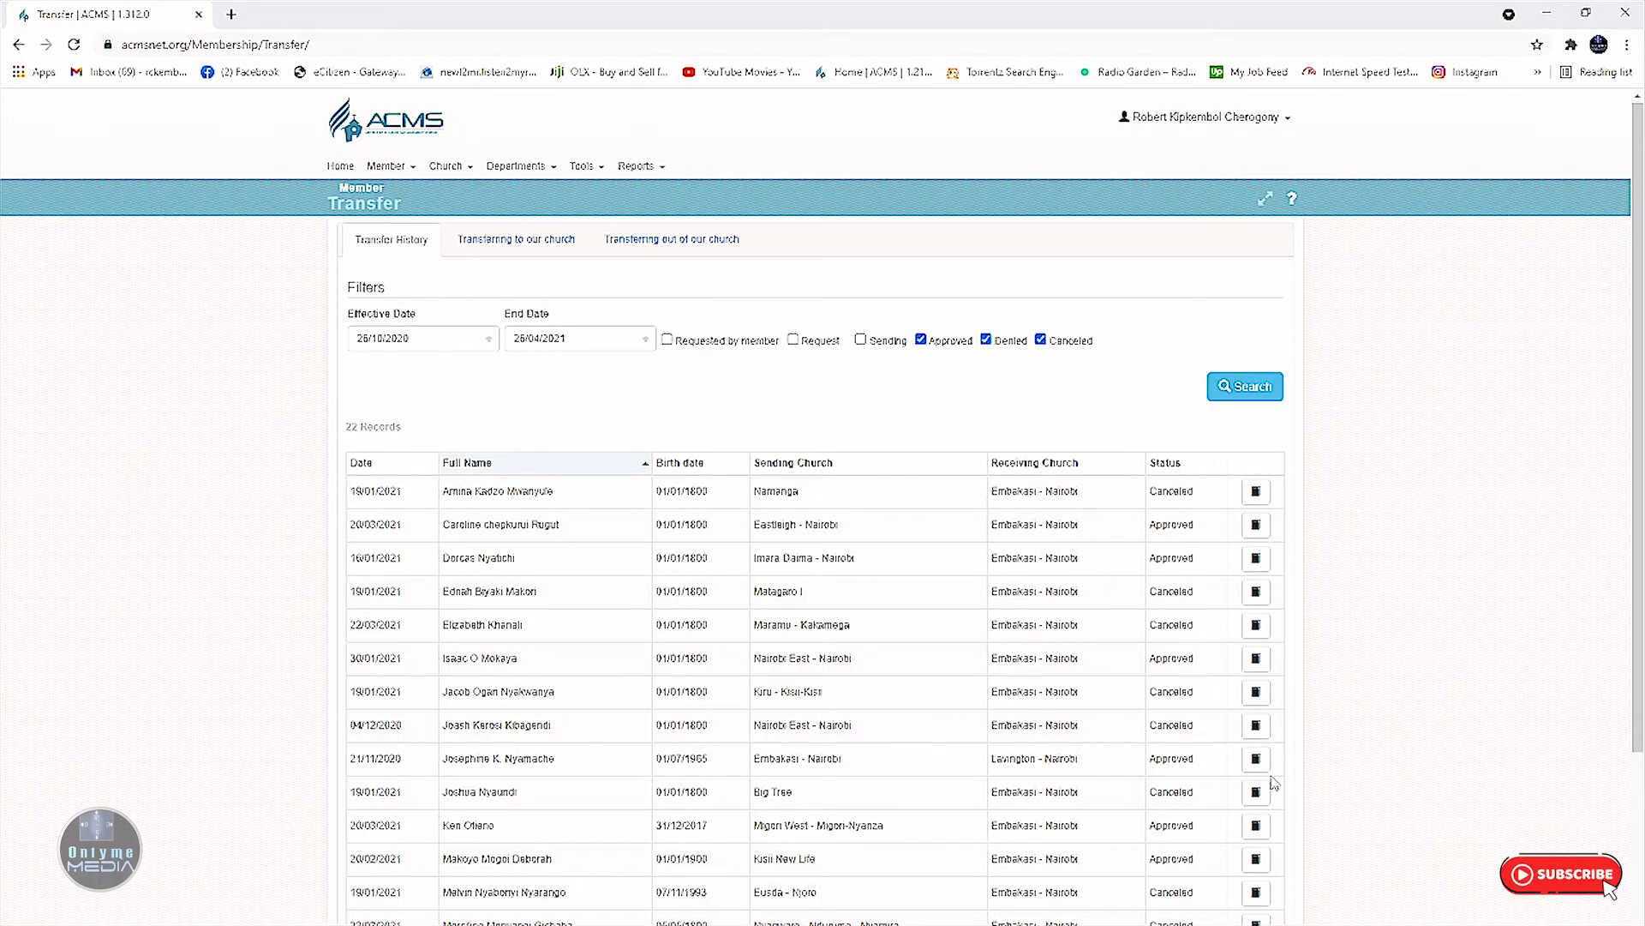
{"action": "scroll", "coordinate": [1277, 789], "scroll_direction": "down", "scroll_amount": 3}
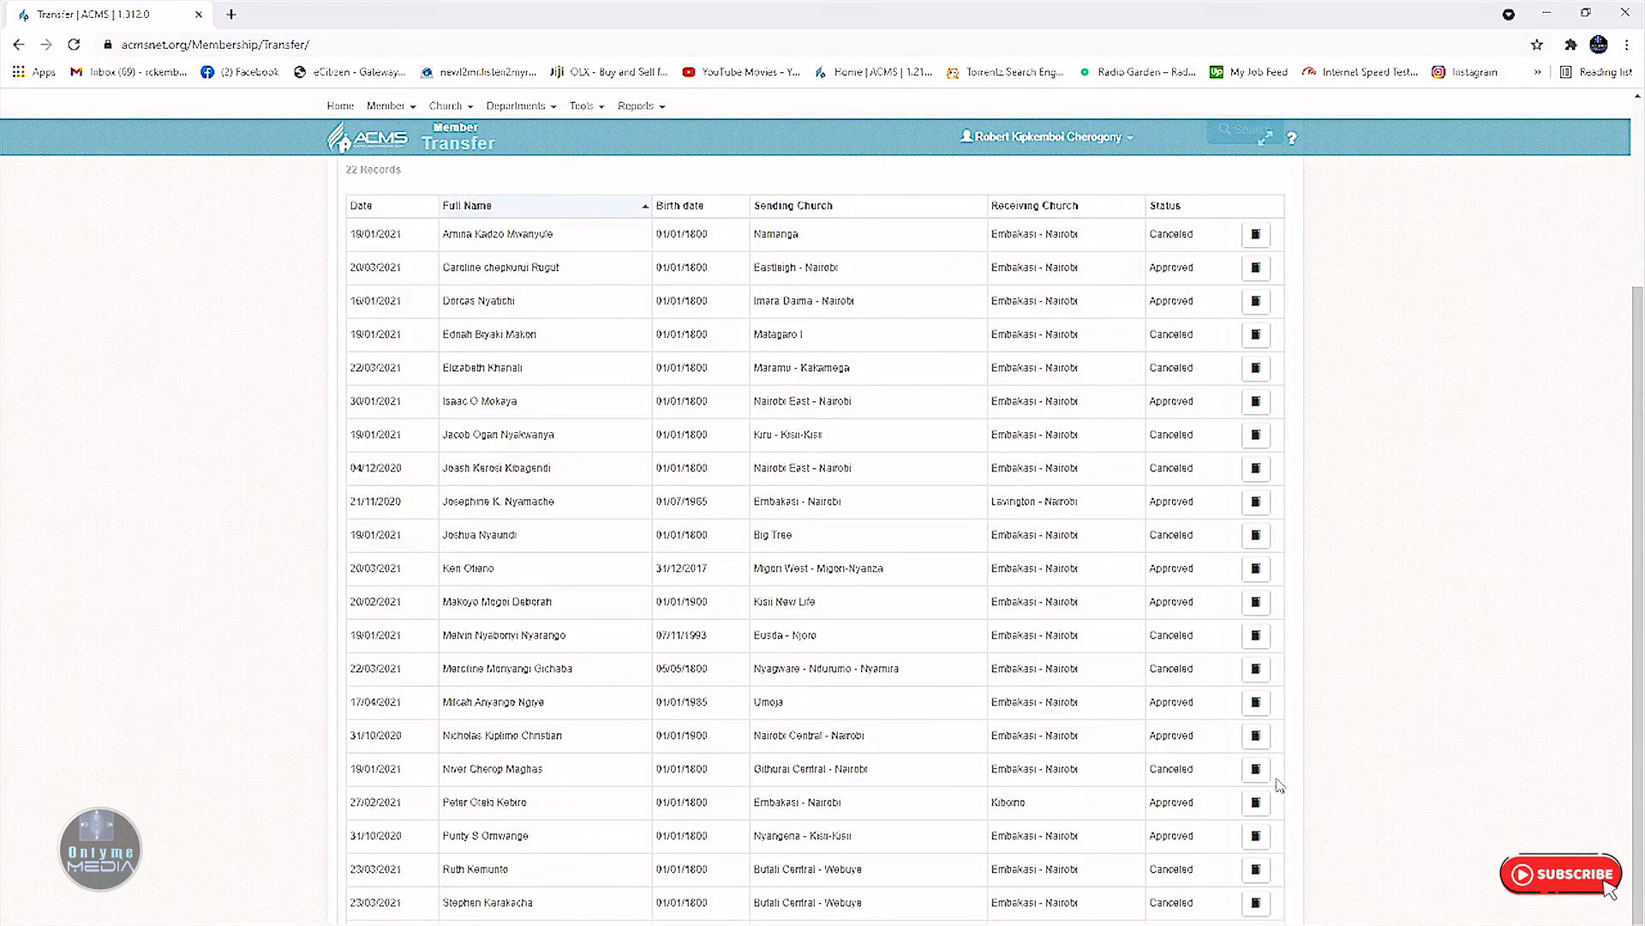
{"action": "scroll", "coordinate": [1281, 788], "scroll_direction": "down", "scroll_amount": 1}
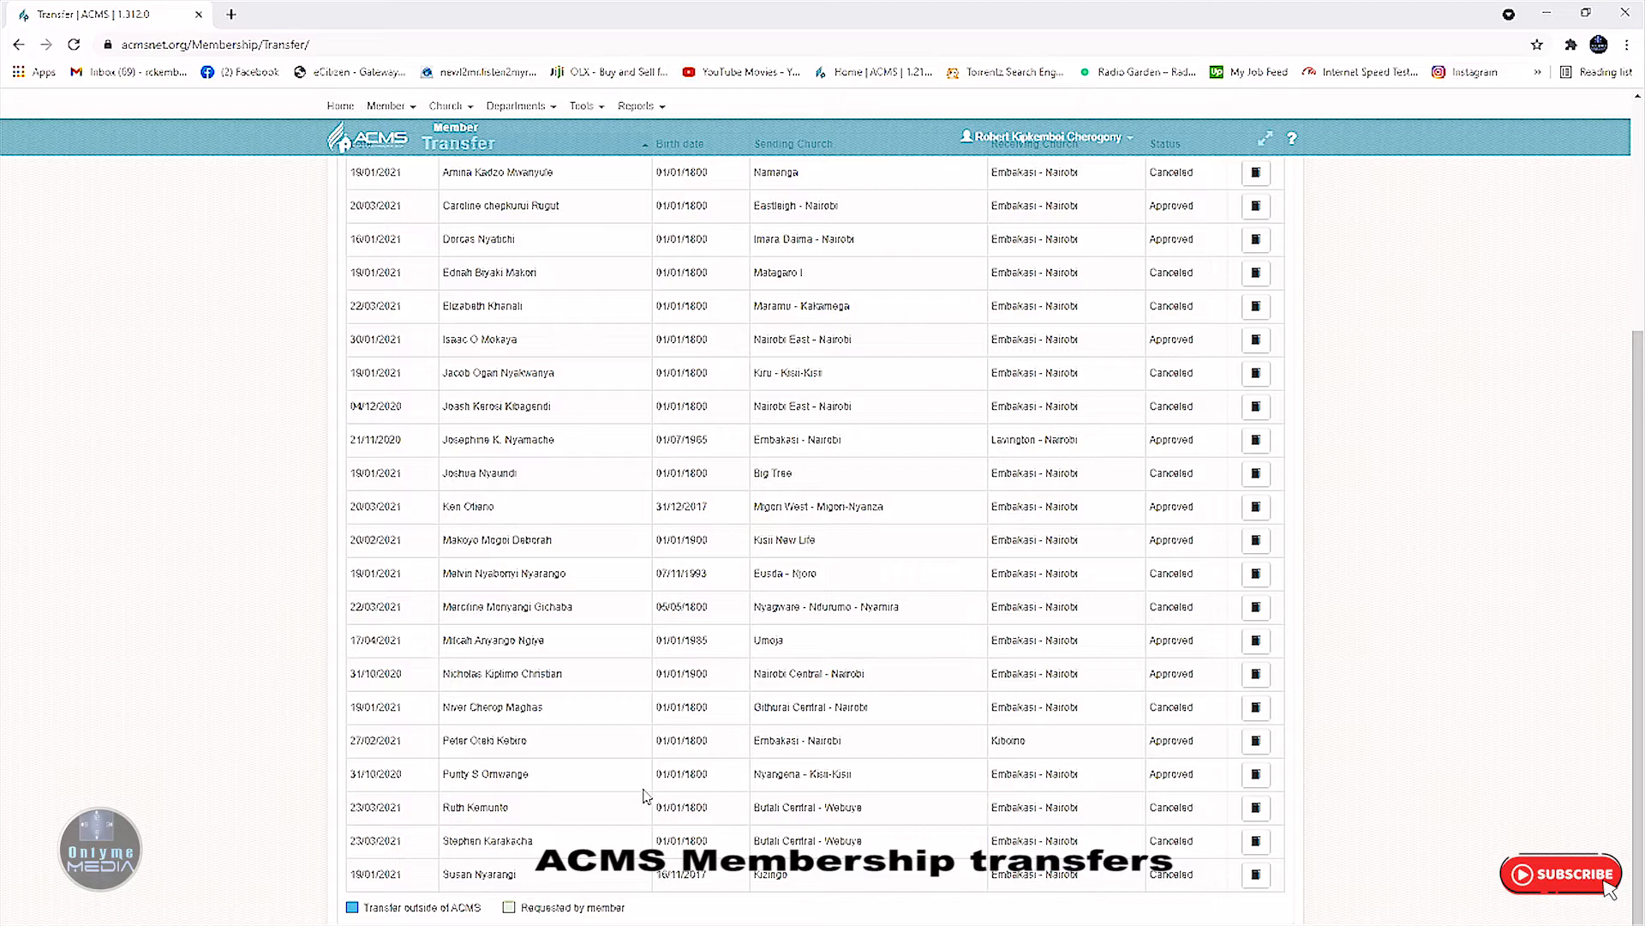
{"action": "scroll", "coordinate": [1211, 789], "scroll_direction": "up", "scroll_amount": 10}
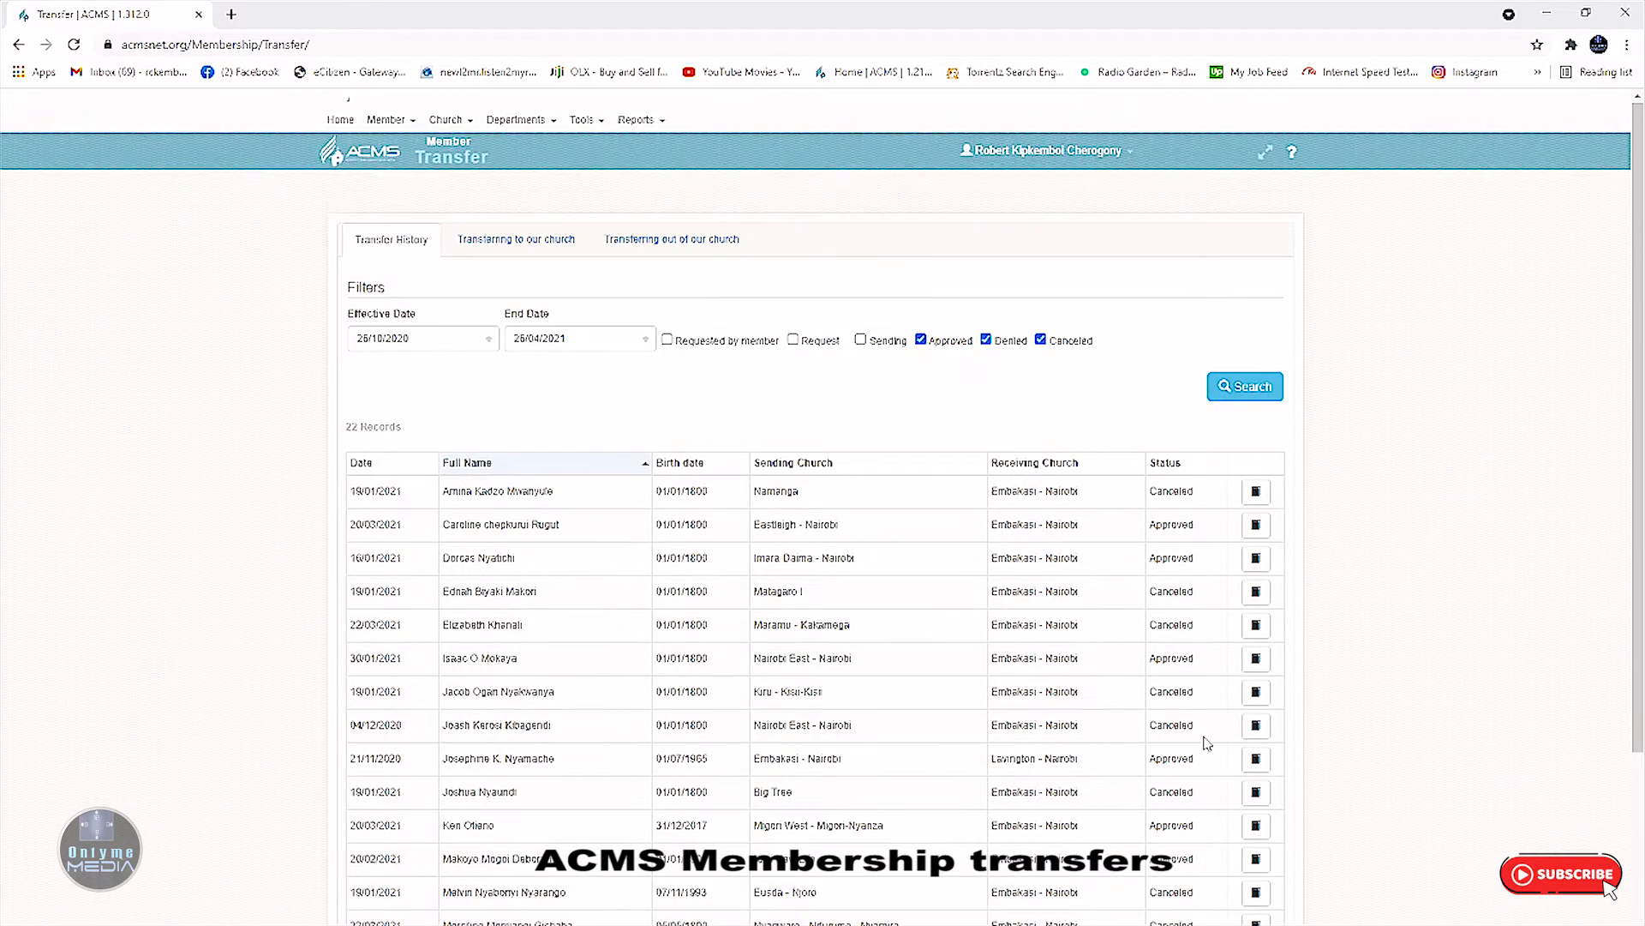
- Highlight the first outgoing member marked Sent/Granted and compare with the receiving churches and statuses in Transfer History
{"action": "left_click", "coordinate": [667, 241]}
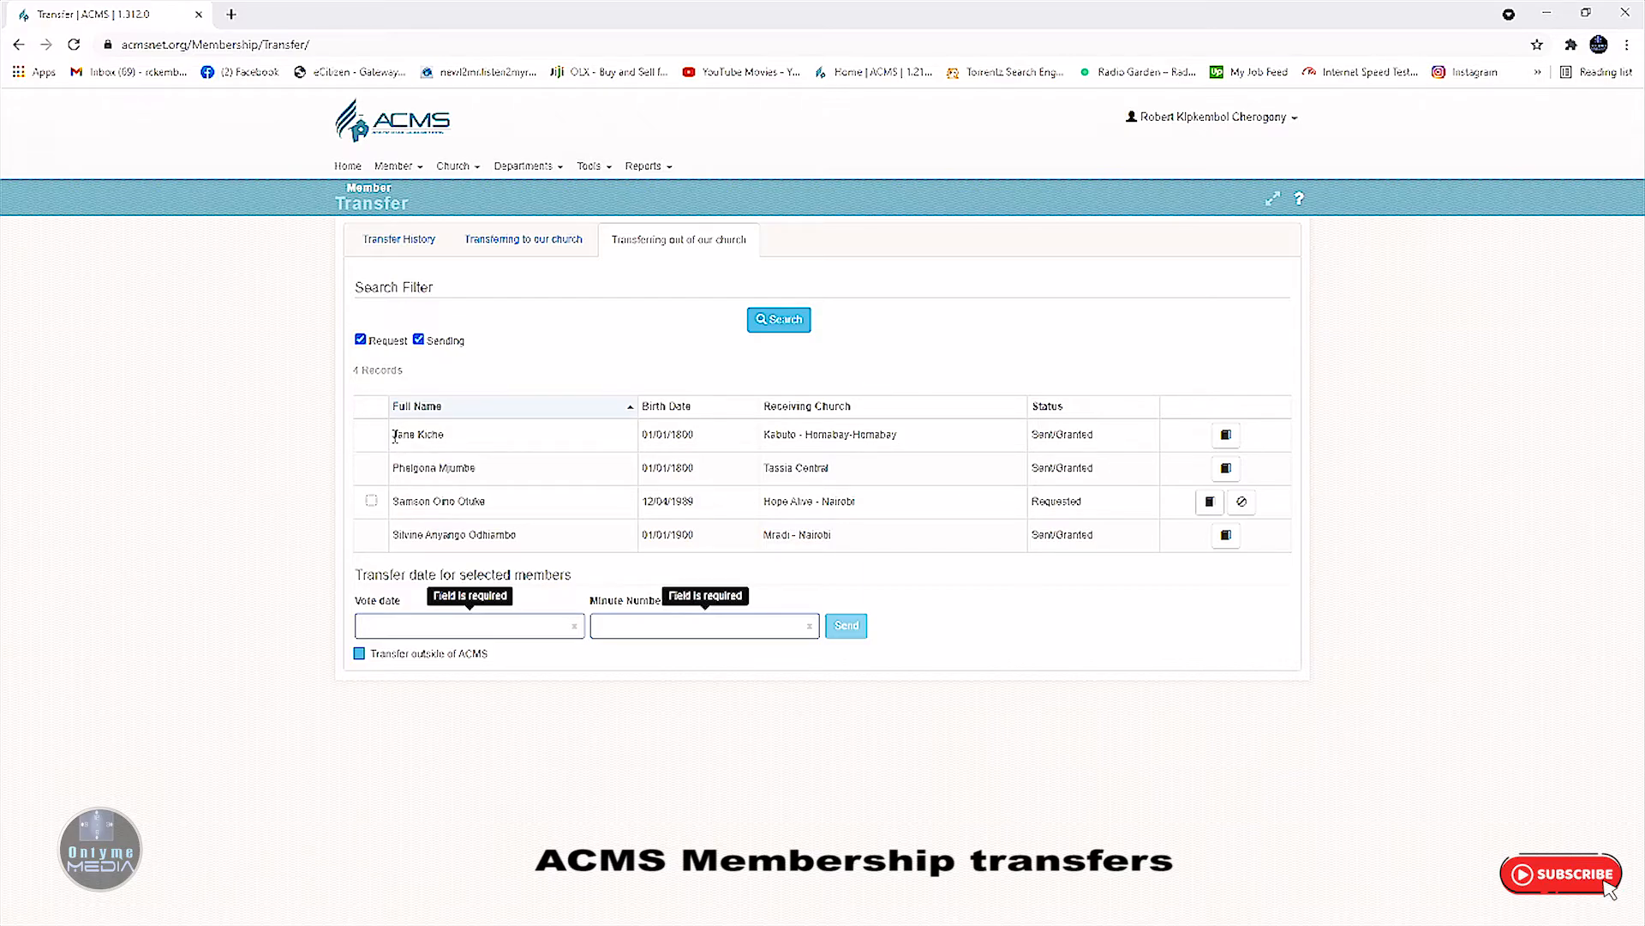
{"action": "left_click_drag", "start_coordinate": [395, 437], "coordinate": [1111, 438]}
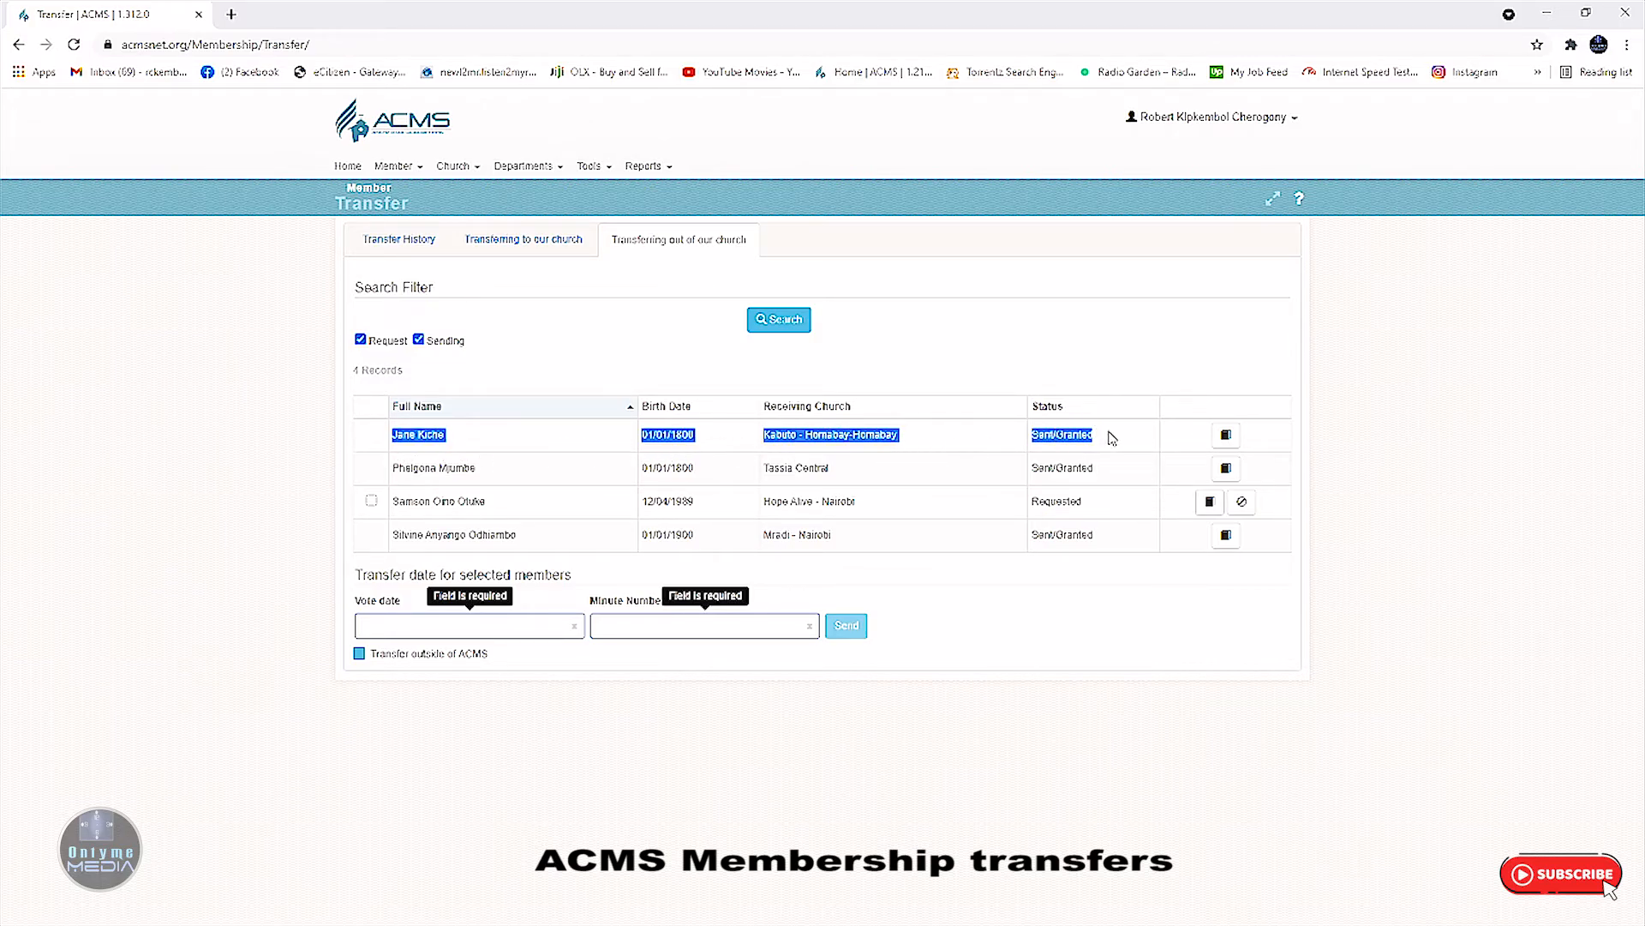
{"action": "left_click", "coordinate": [410, 245]}
{"action": "scroll", "coordinate": [1388, 669], "scroll_direction": "down", "scroll_amount": 4}
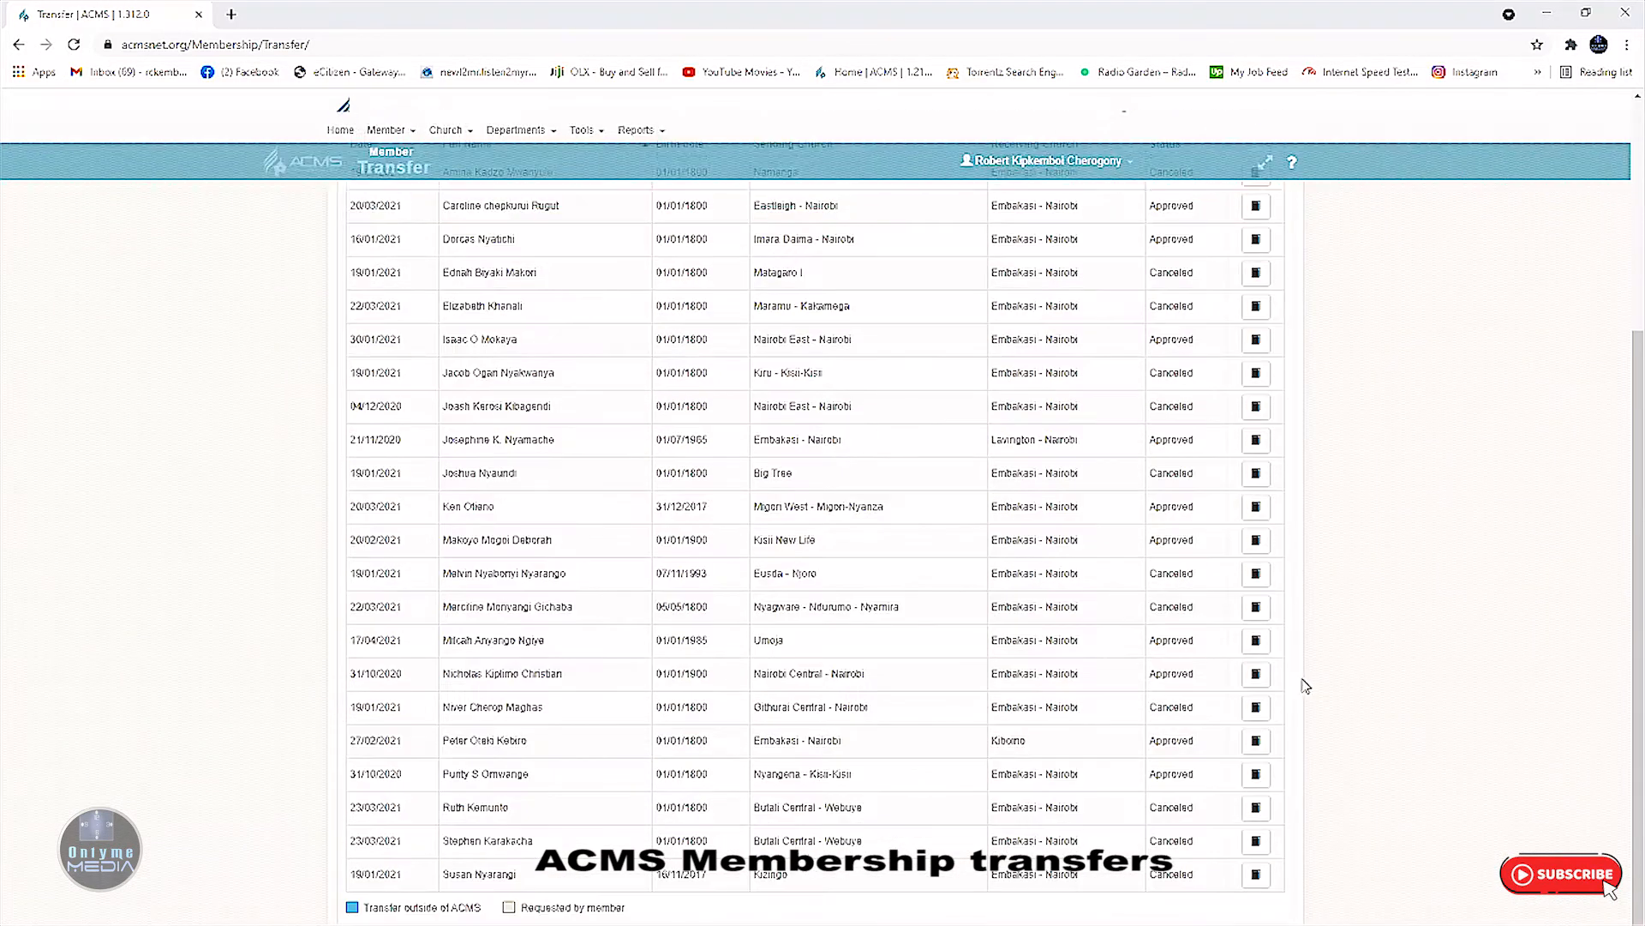
{"action": "scroll", "coordinate": [1234, 632], "scroll_direction": "up", "scroll_amount": 3}
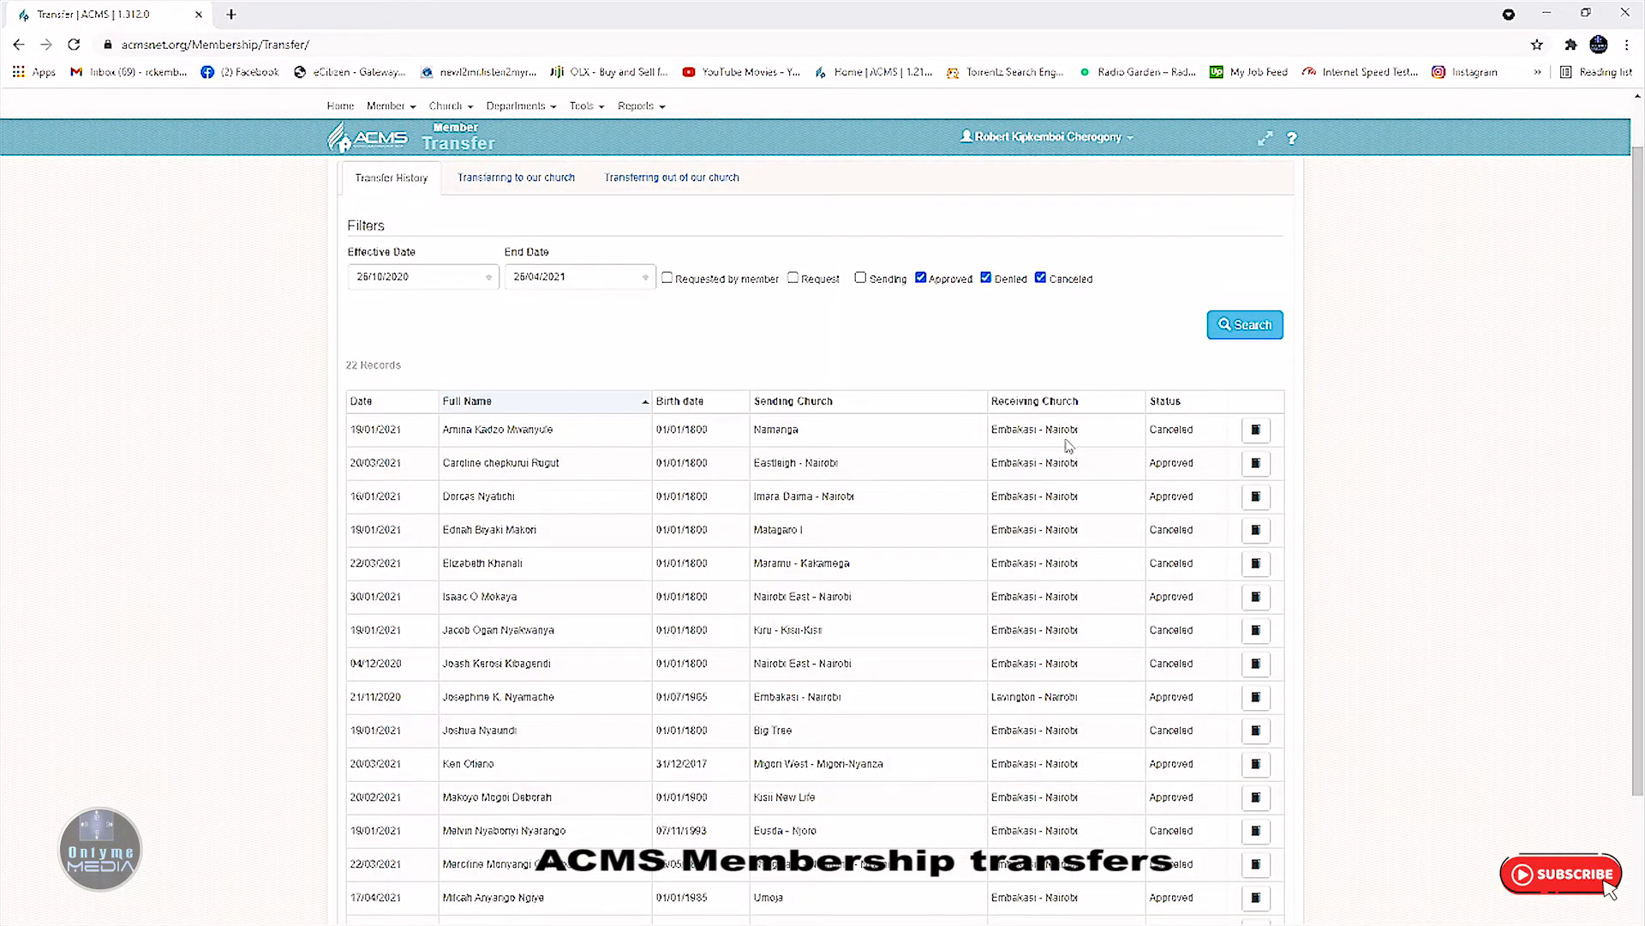
{"action": "scroll", "coordinate": [1037, 420], "scroll_direction": "down", "scroll_amount": 2}
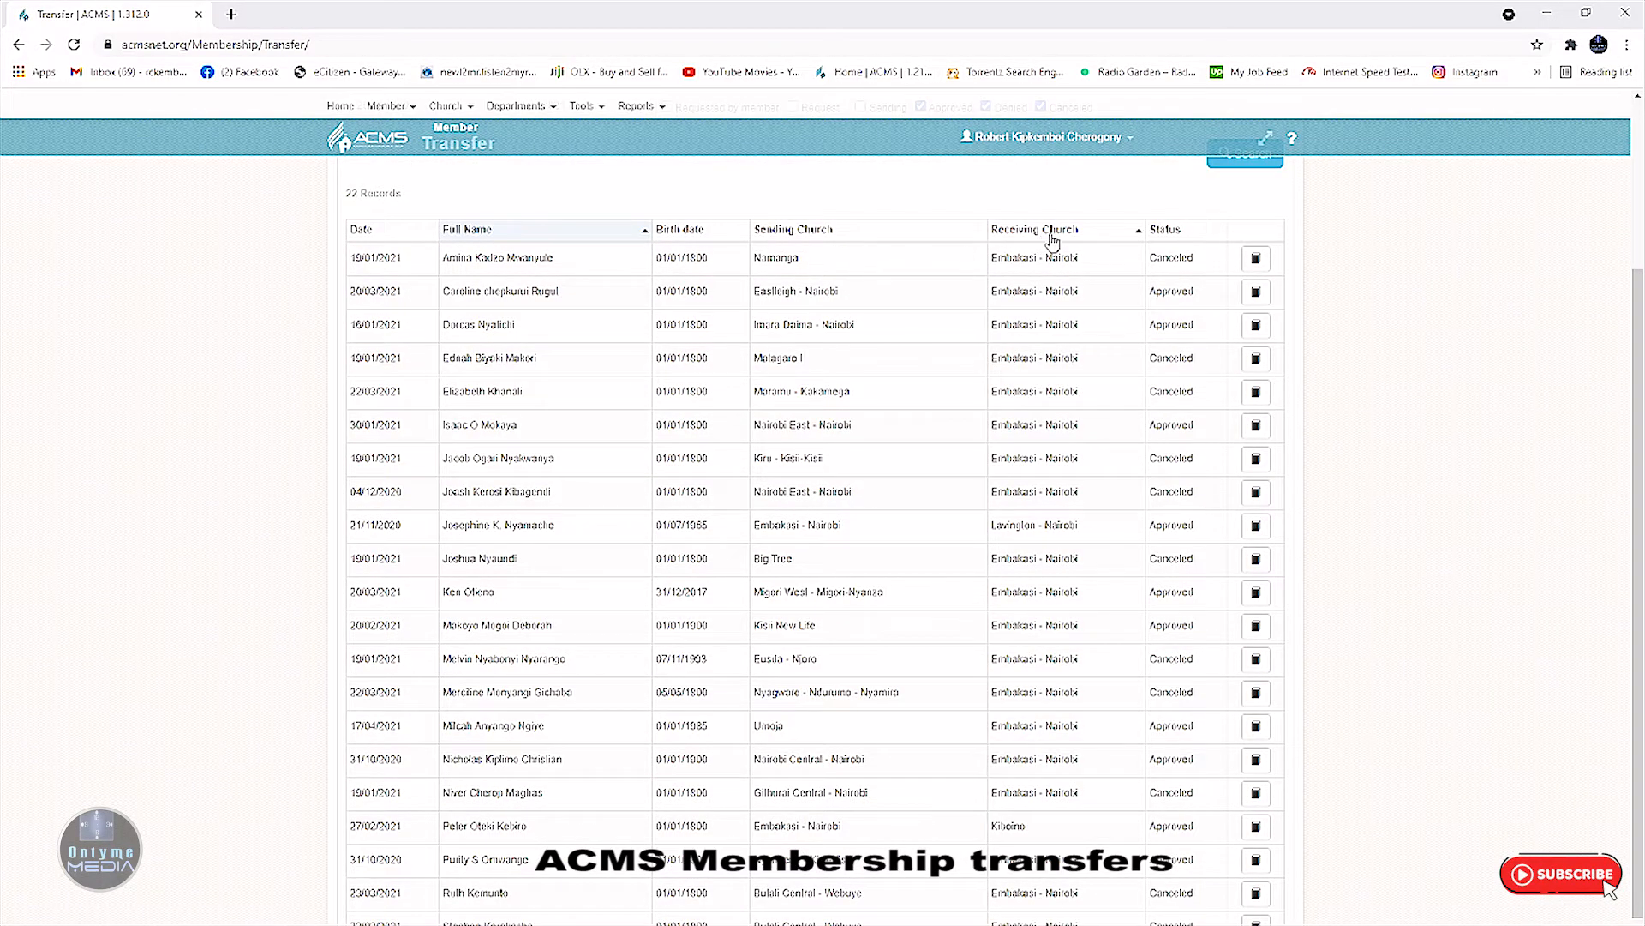
{"action": "scroll", "coordinate": [1042, 276], "scroll_direction": "down", "scroll_amount": 1}
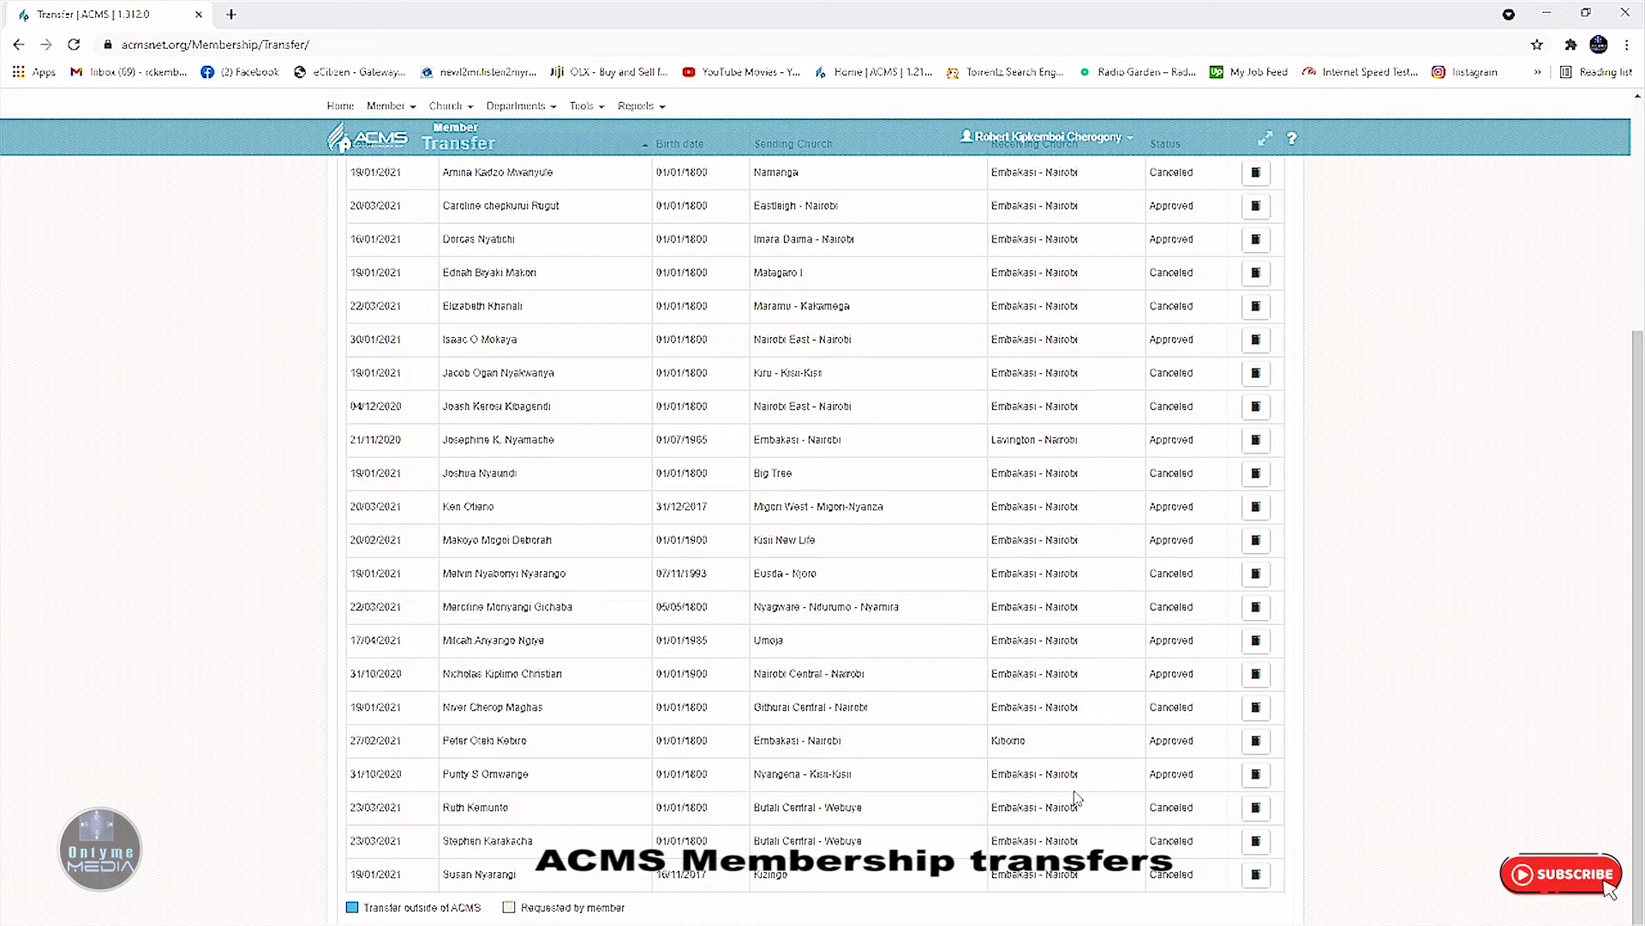
{"action": "scroll", "coordinate": [1078, 794], "scroll_direction": "up", "scroll_amount": 4}
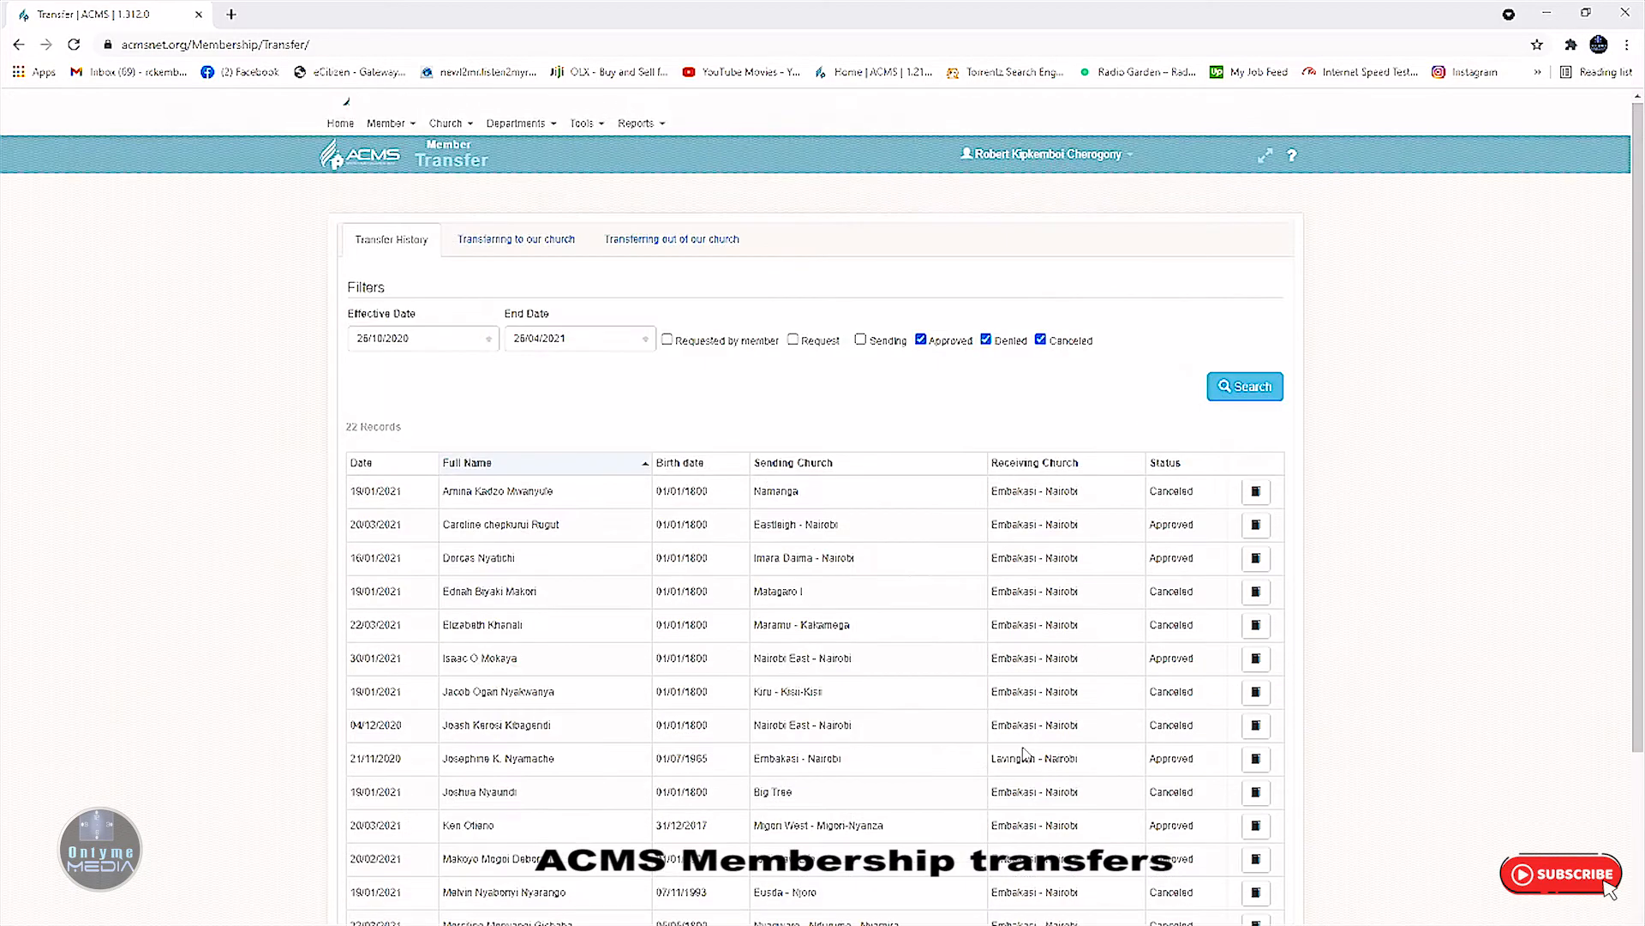
- Show the transfers to our church, view the first member's history and printable Transfer Request document, and close both
{"action": "left_click", "coordinate": [510, 242]}
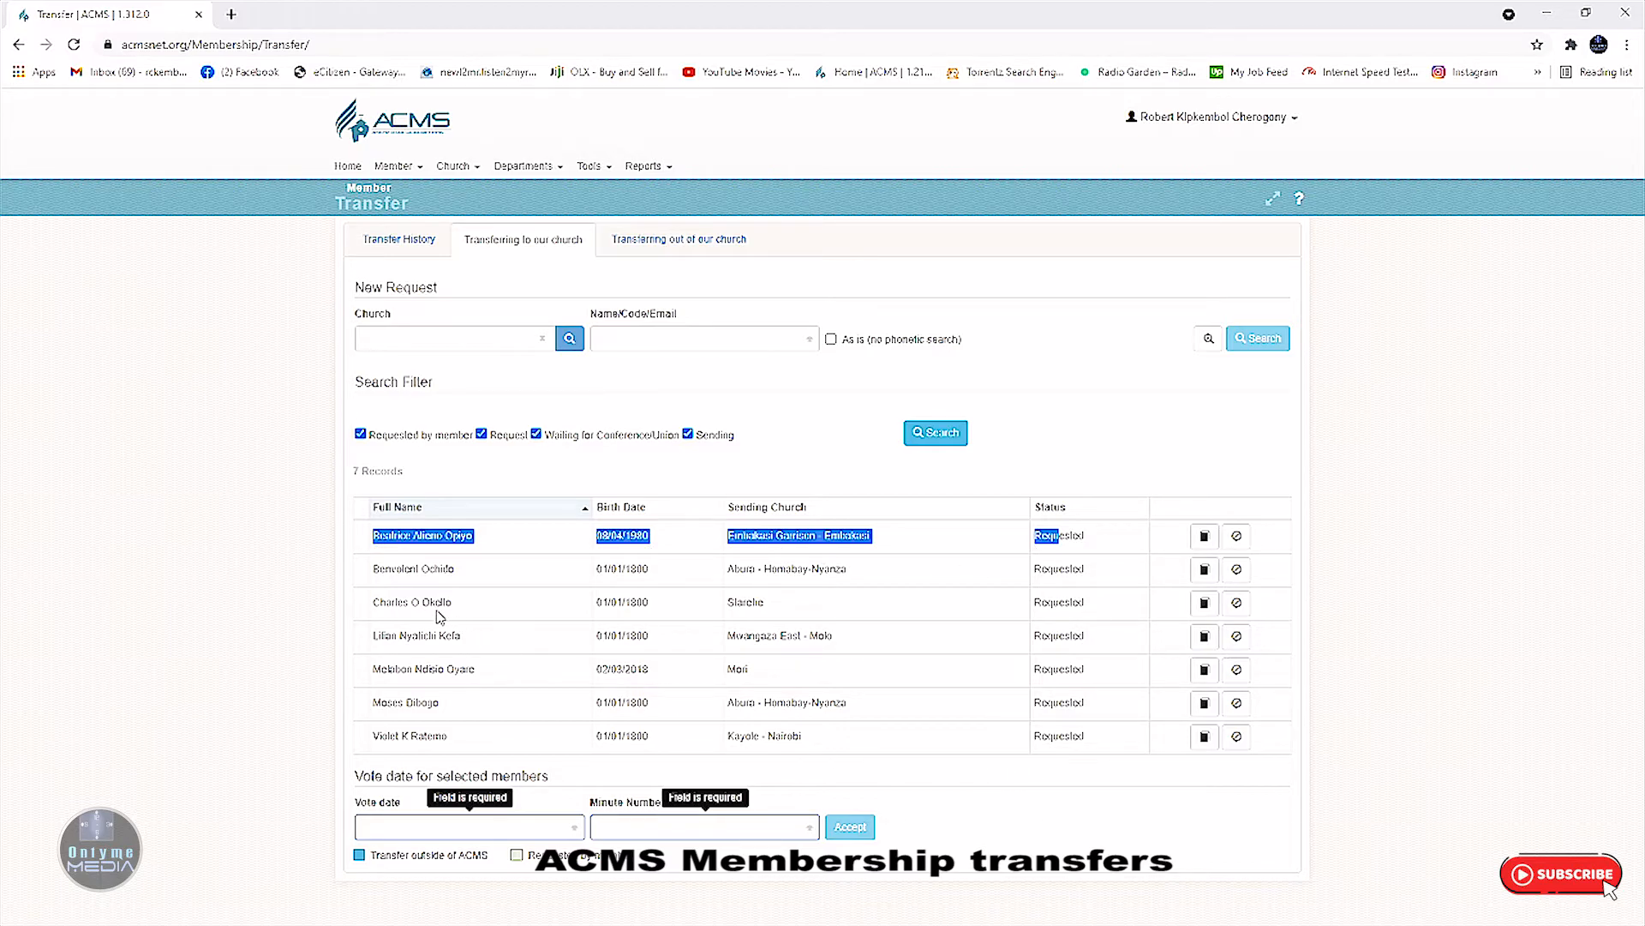
{"action": "left_click", "coordinate": [360, 545]}
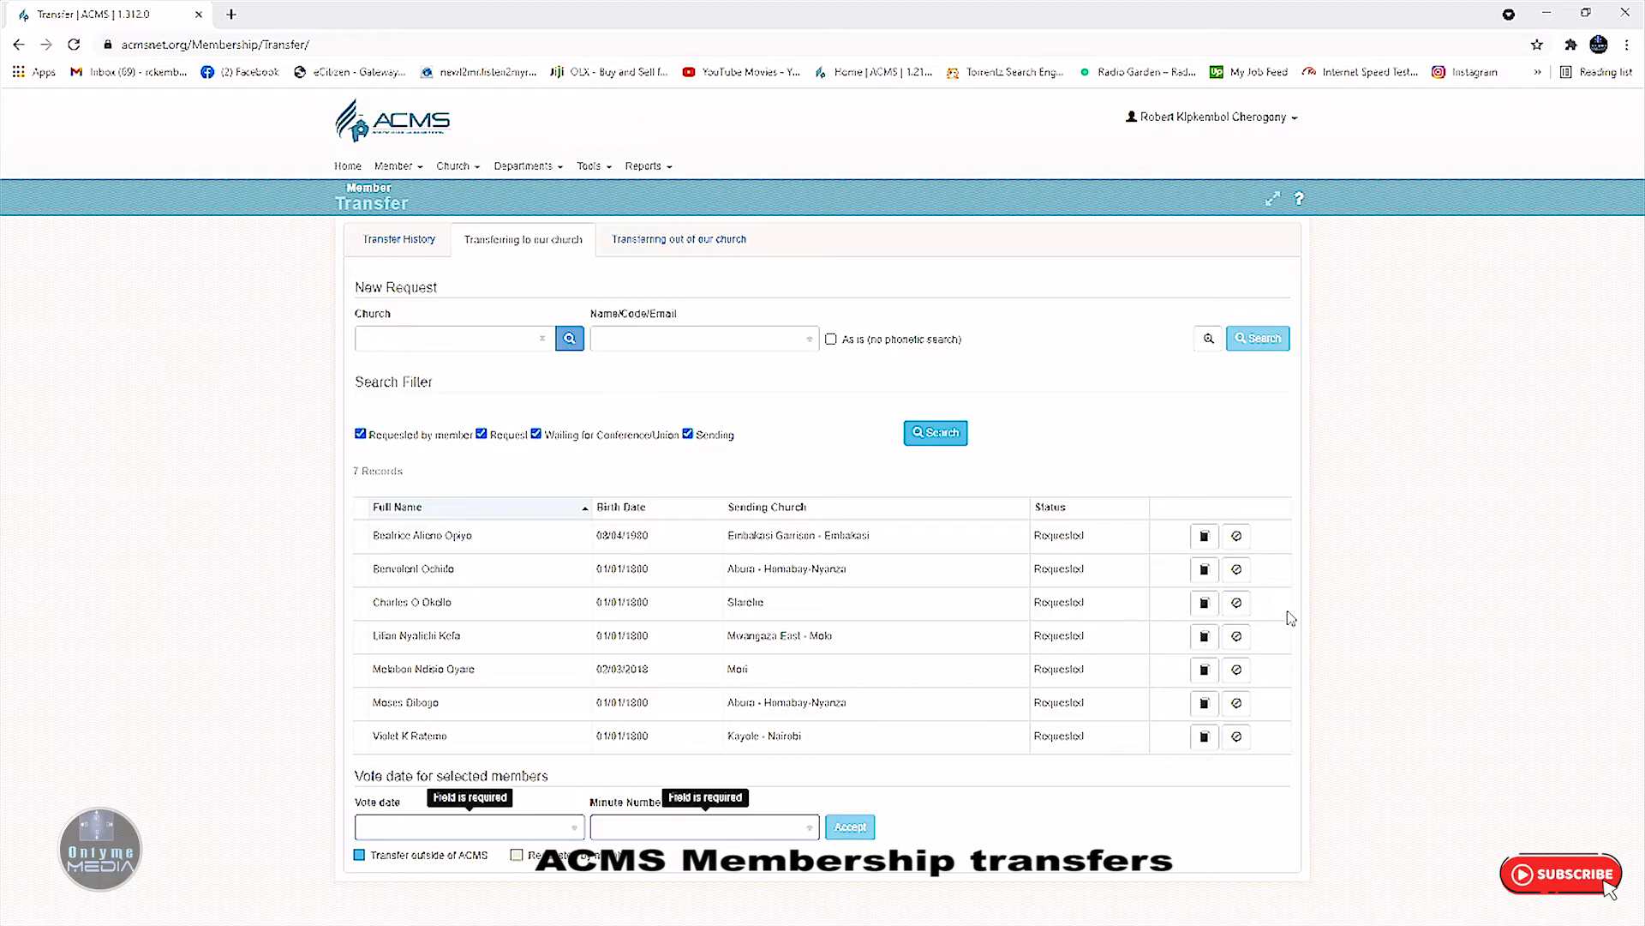
{"action": "left_click", "coordinate": [1203, 536]}
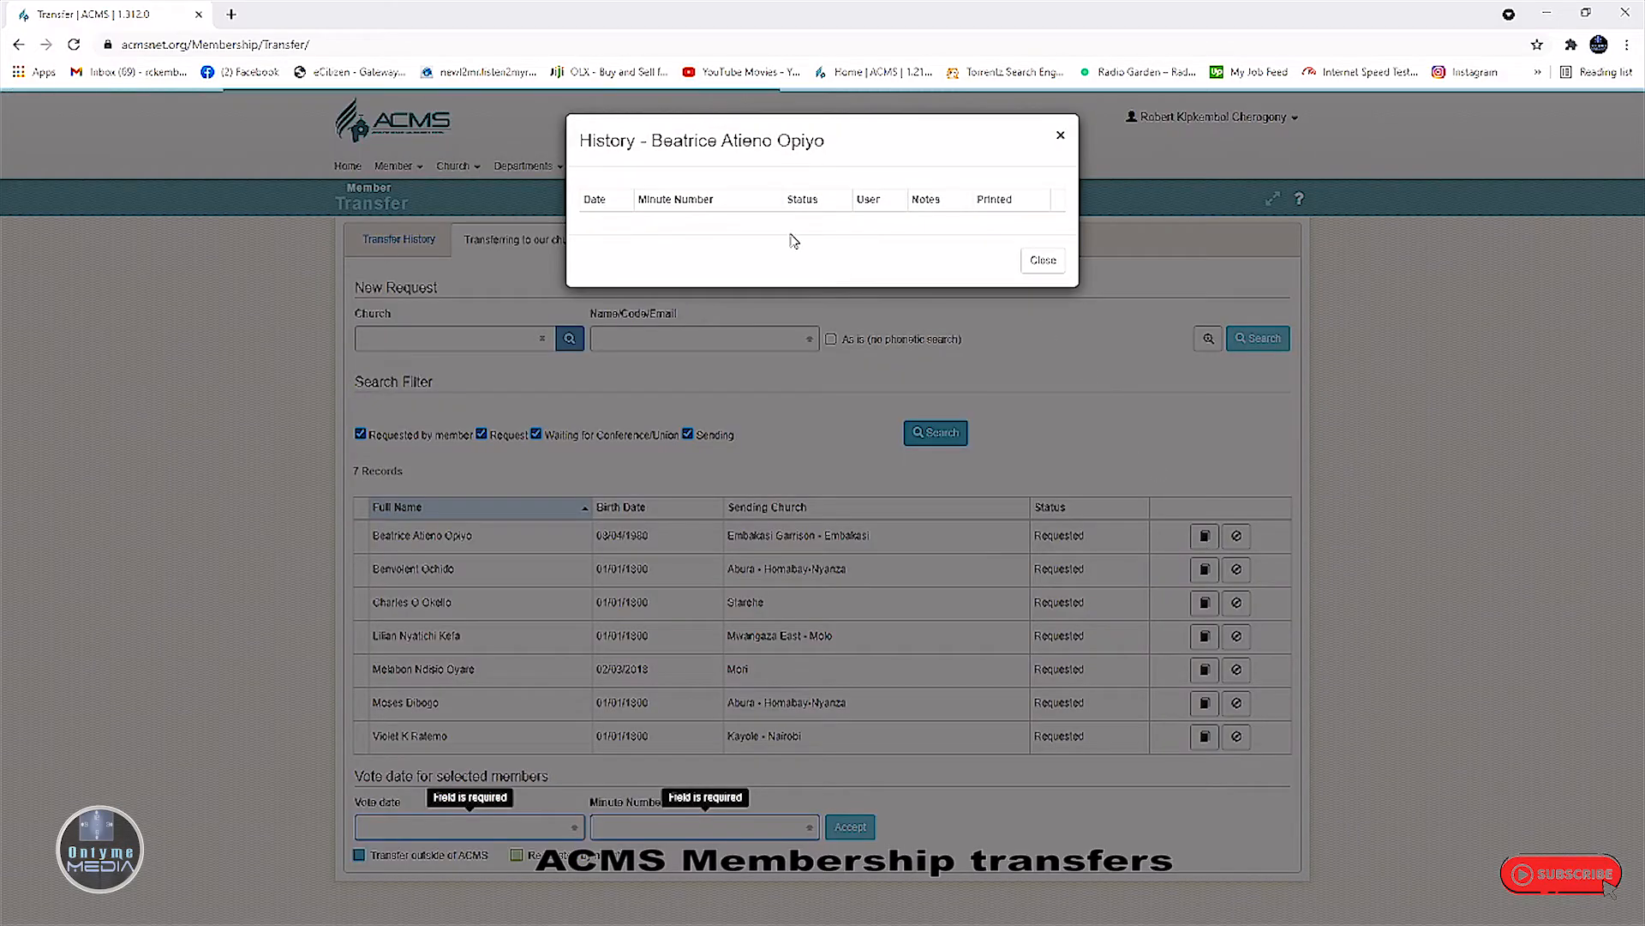
{"action": "left_click", "coordinate": [1031, 236]}
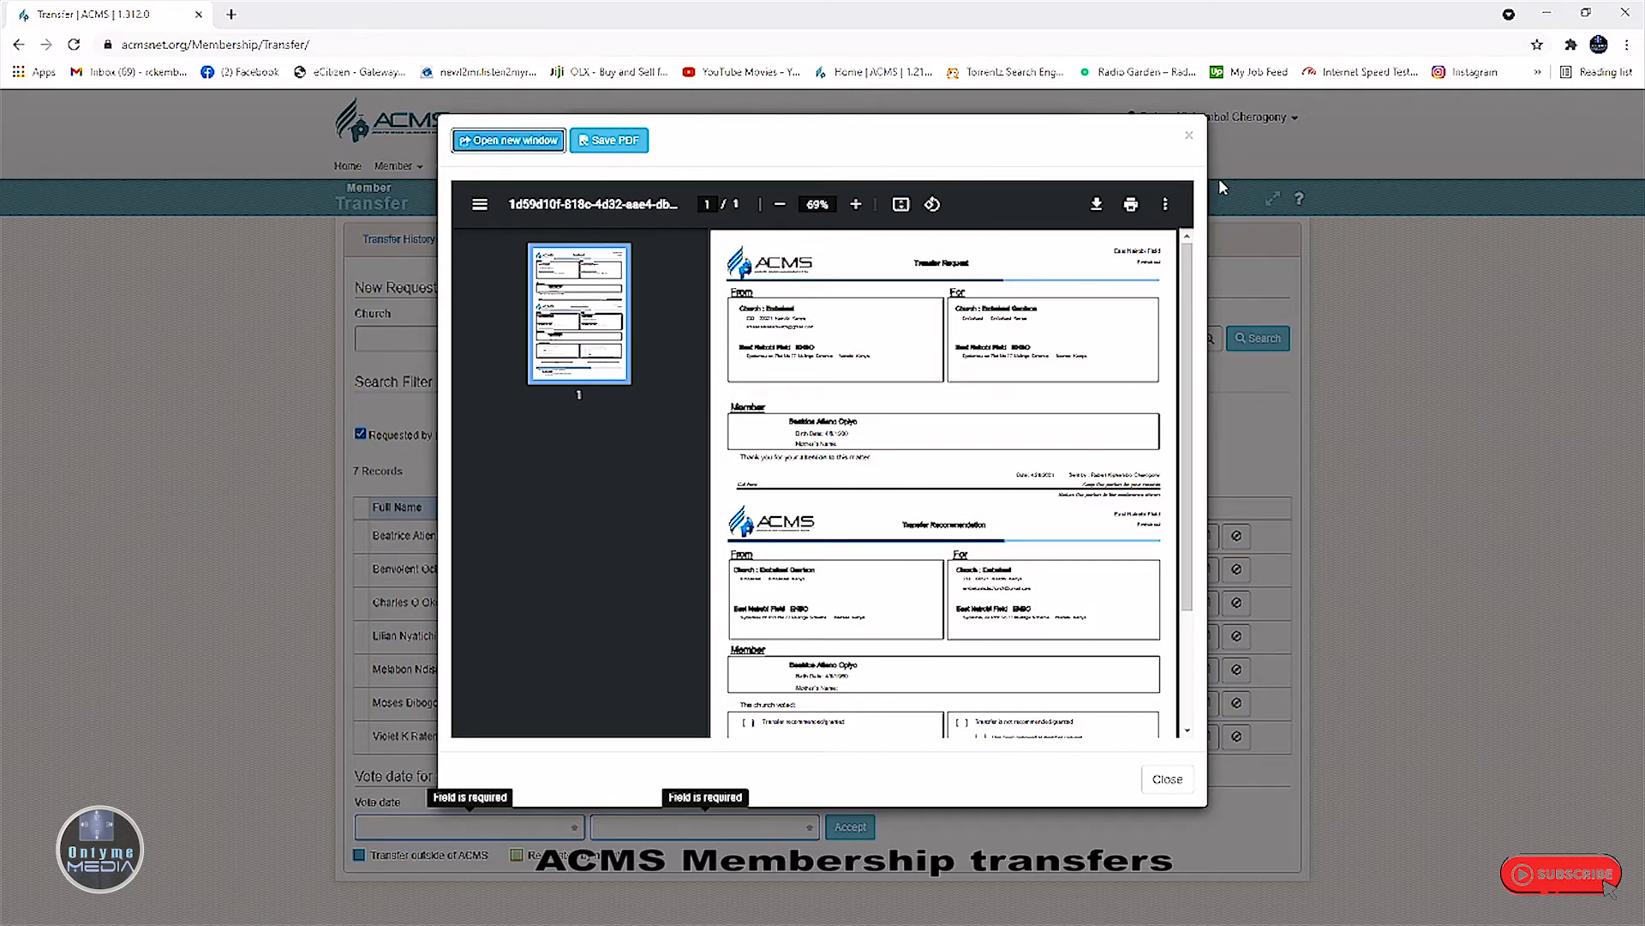
{"action": "left_click", "coordinate": [1190, 140]}
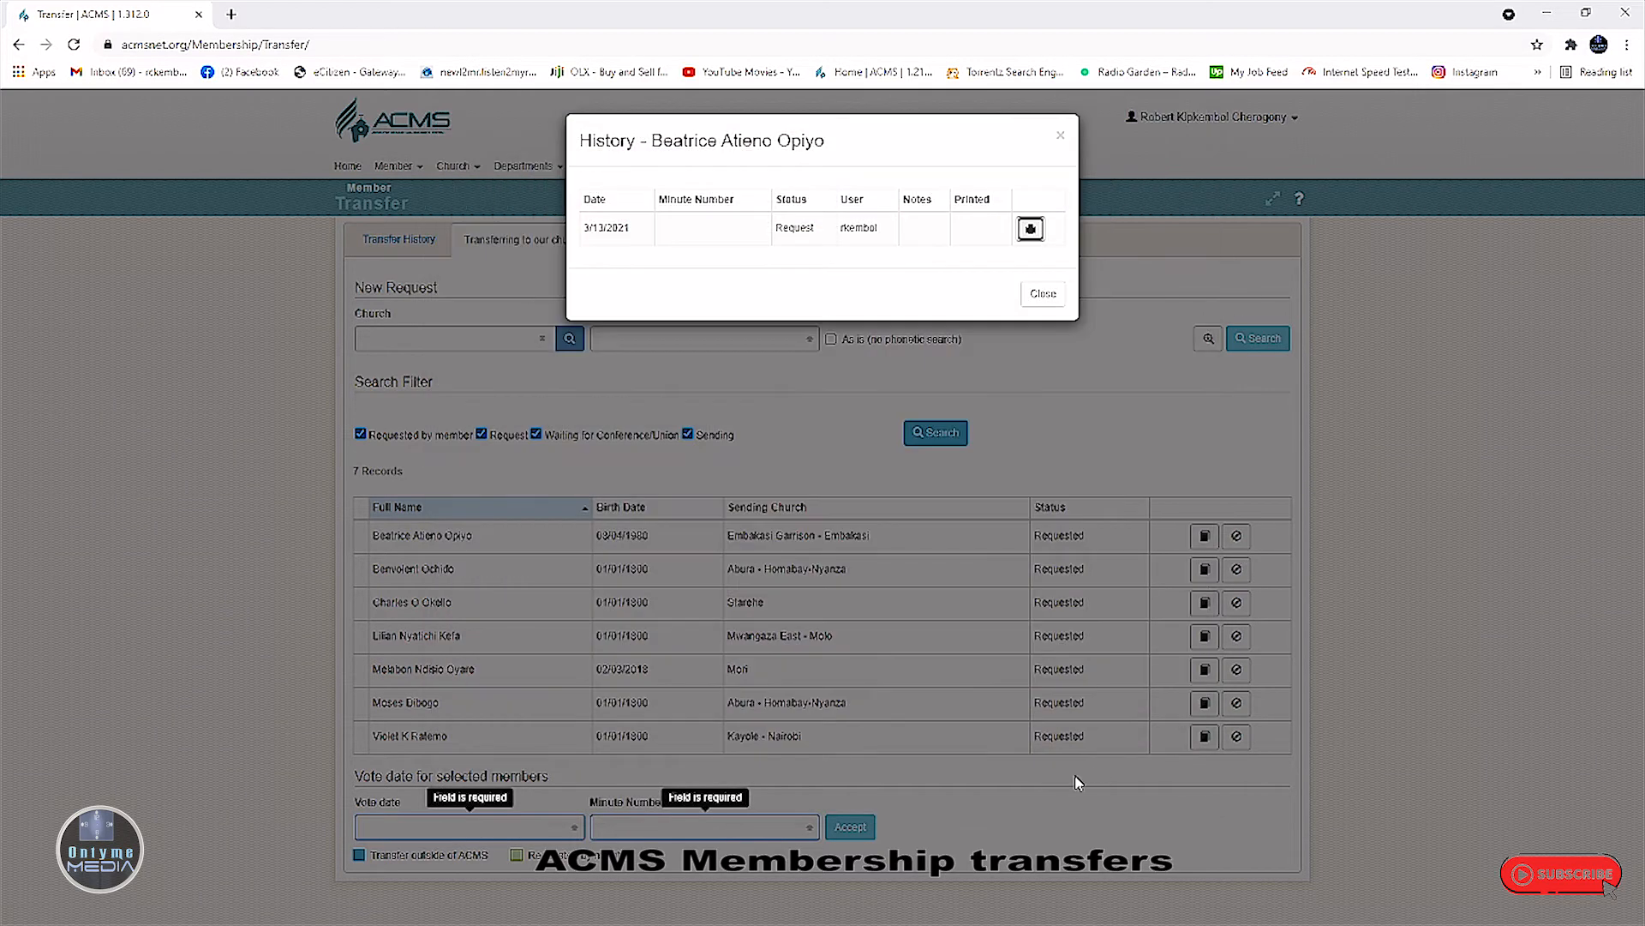
{"action": "left_click", "coordinate": [1042, 291]}
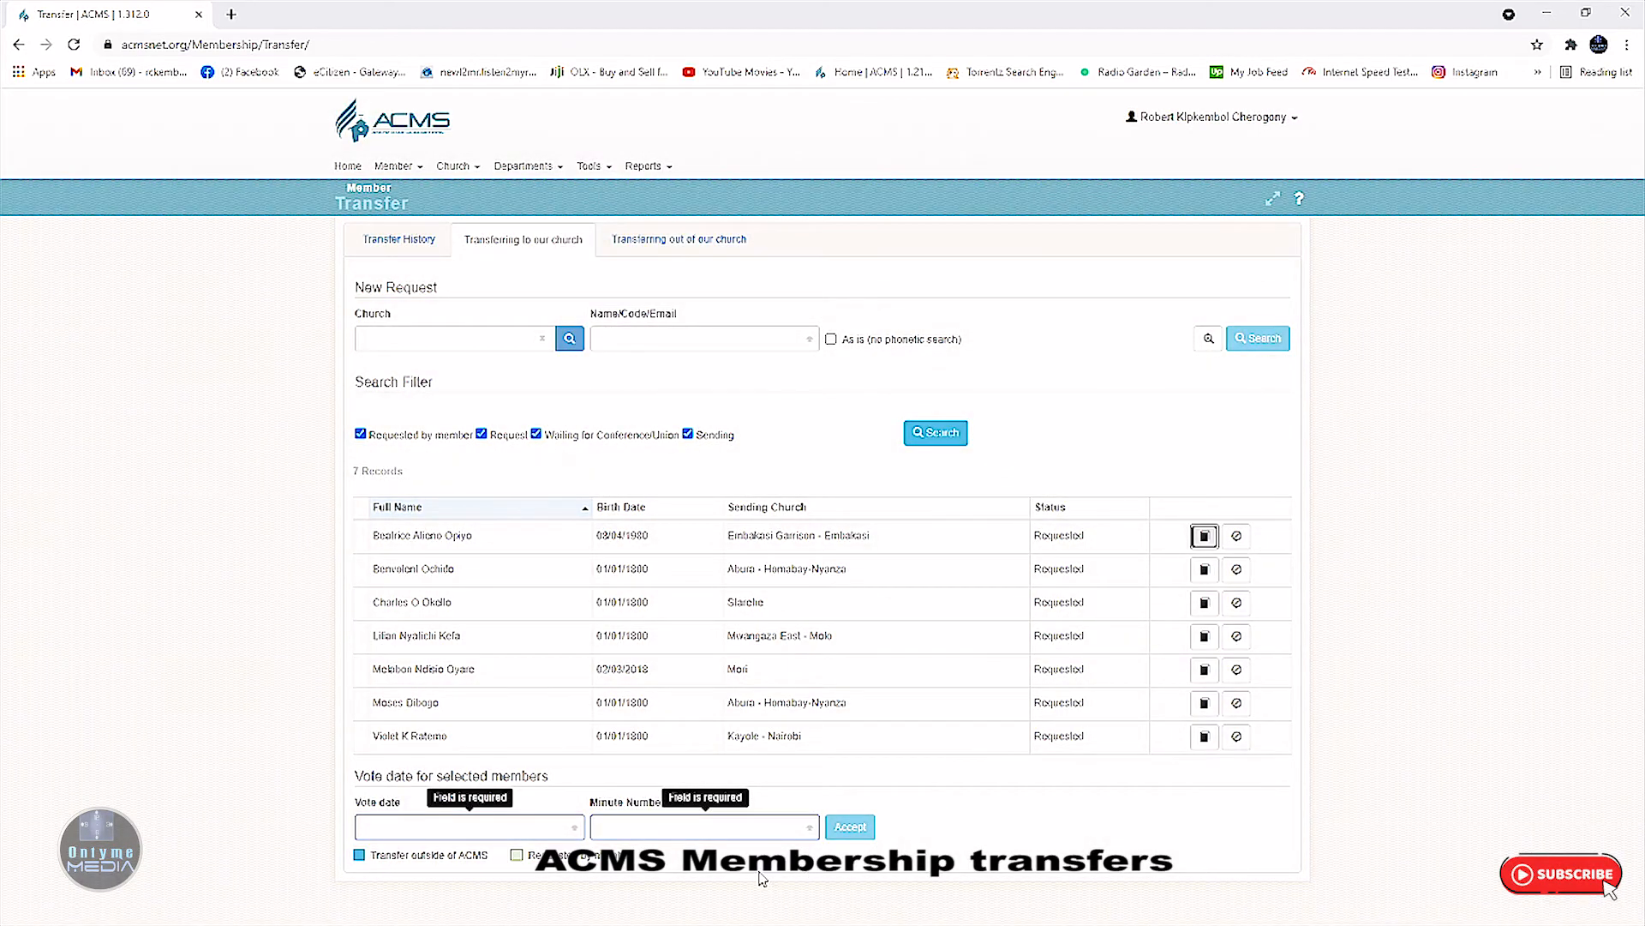
- Examine the vote date calendar and minute number suggestions for accepting transfers, leaving both empty, and highlight the first incoming member's record
{"action": "left_click", "coordinate": [500, 828]}
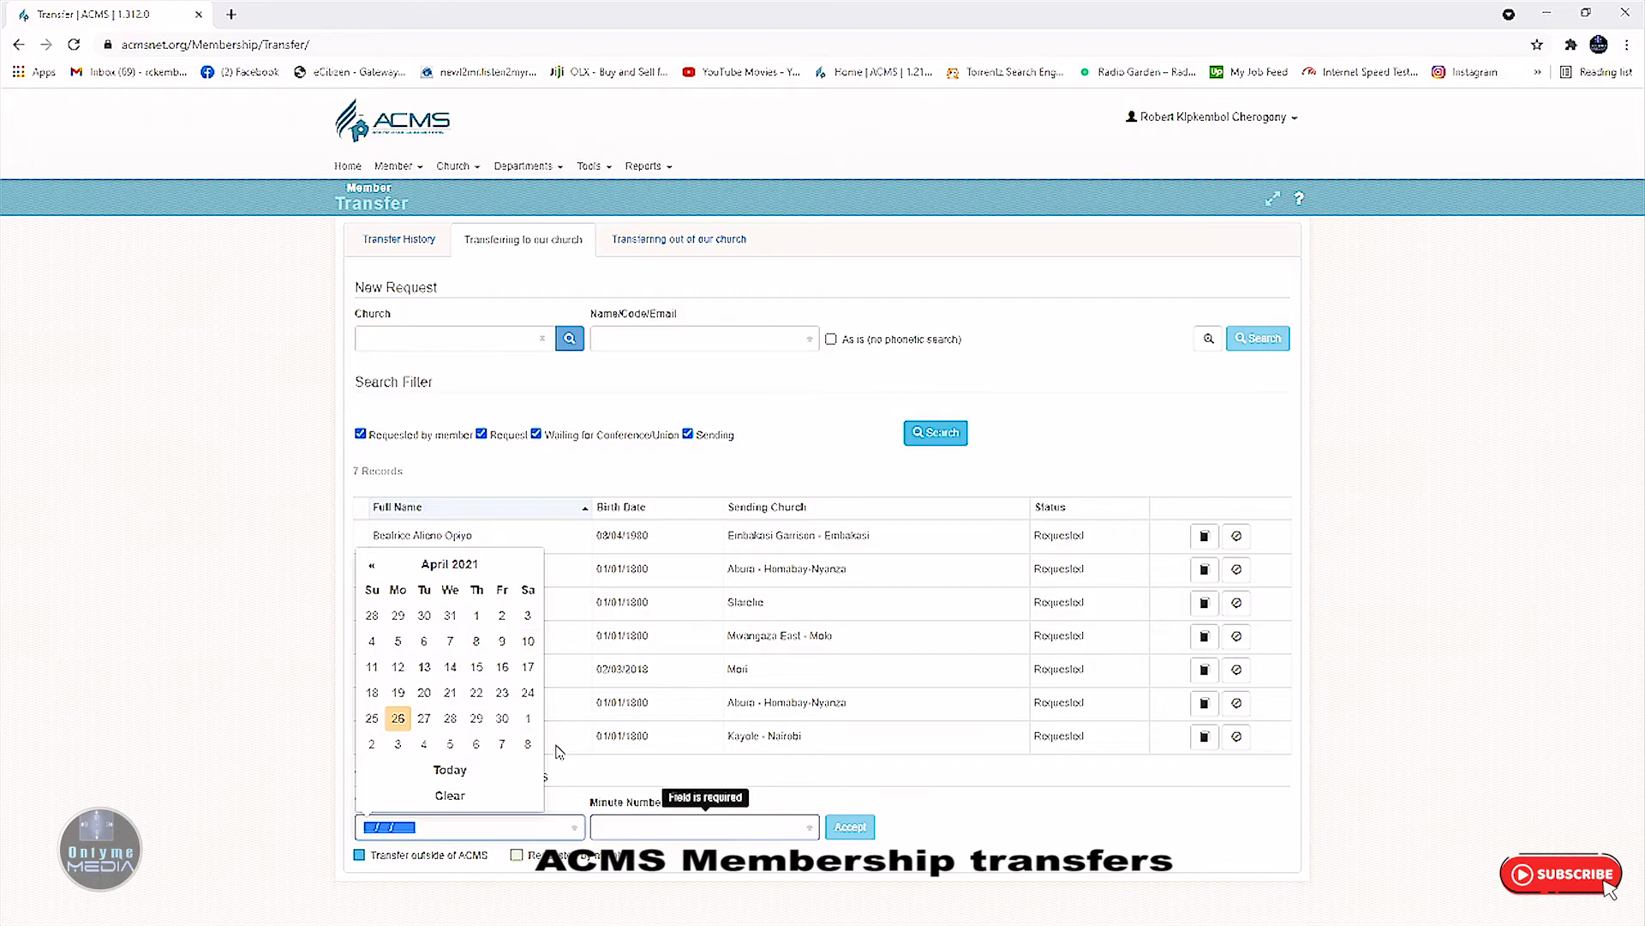
{"action": "left_click", "coordinate": [711, 829]}
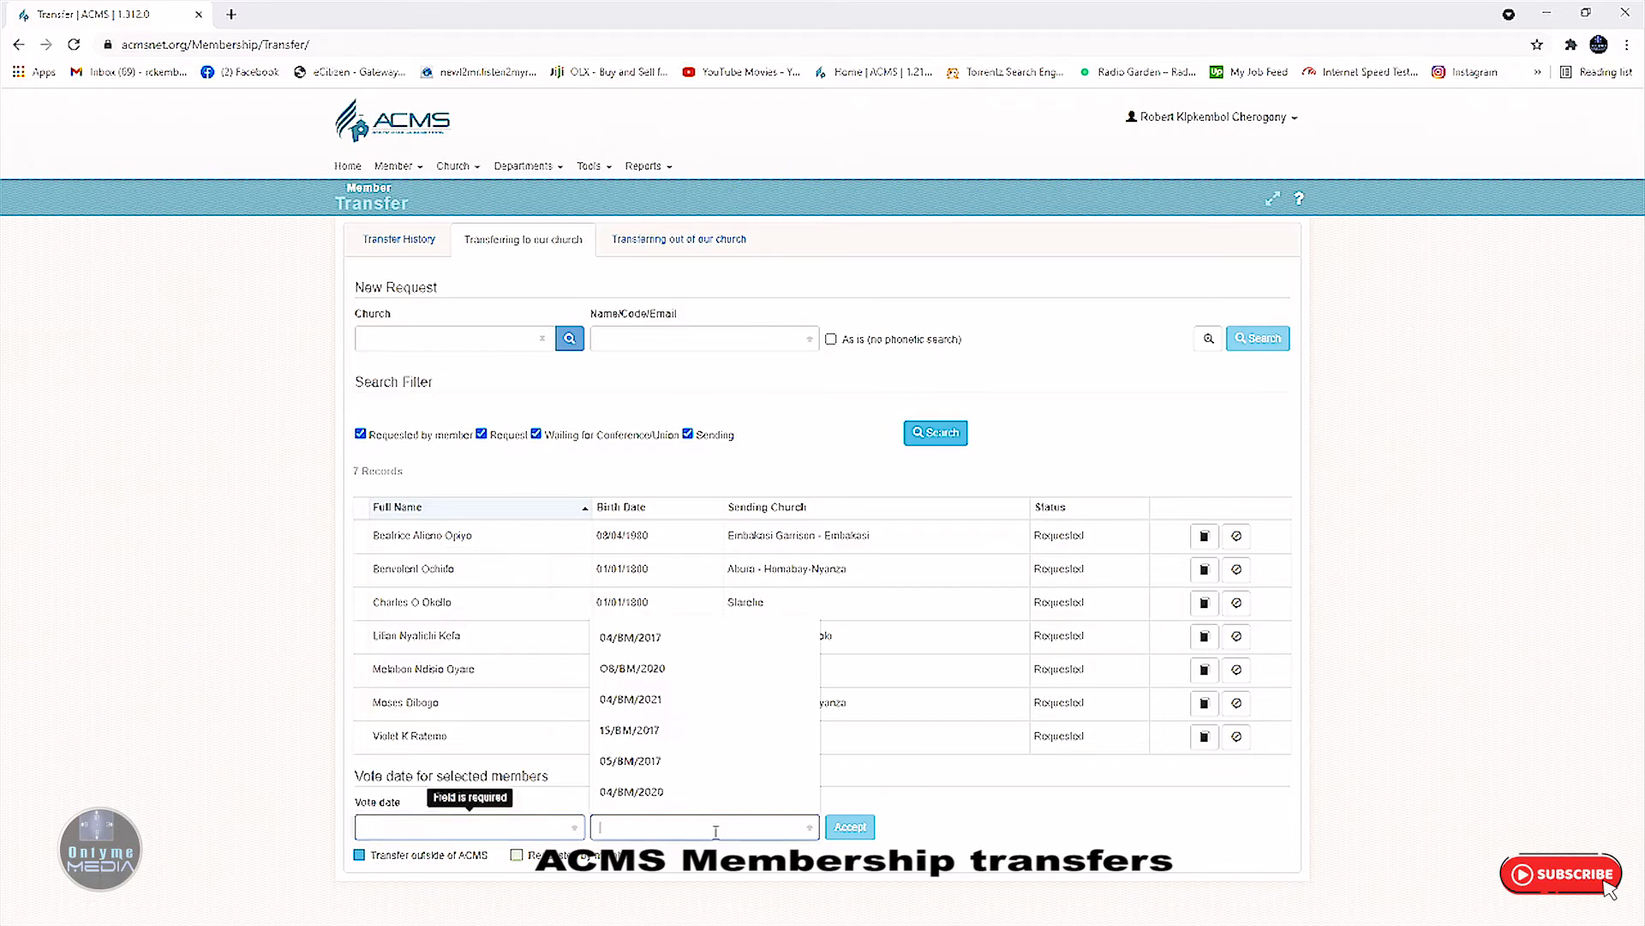
{"action": "key", "text": "Escape"}
{"action": "left_click", "coordinate": [989, 835]}
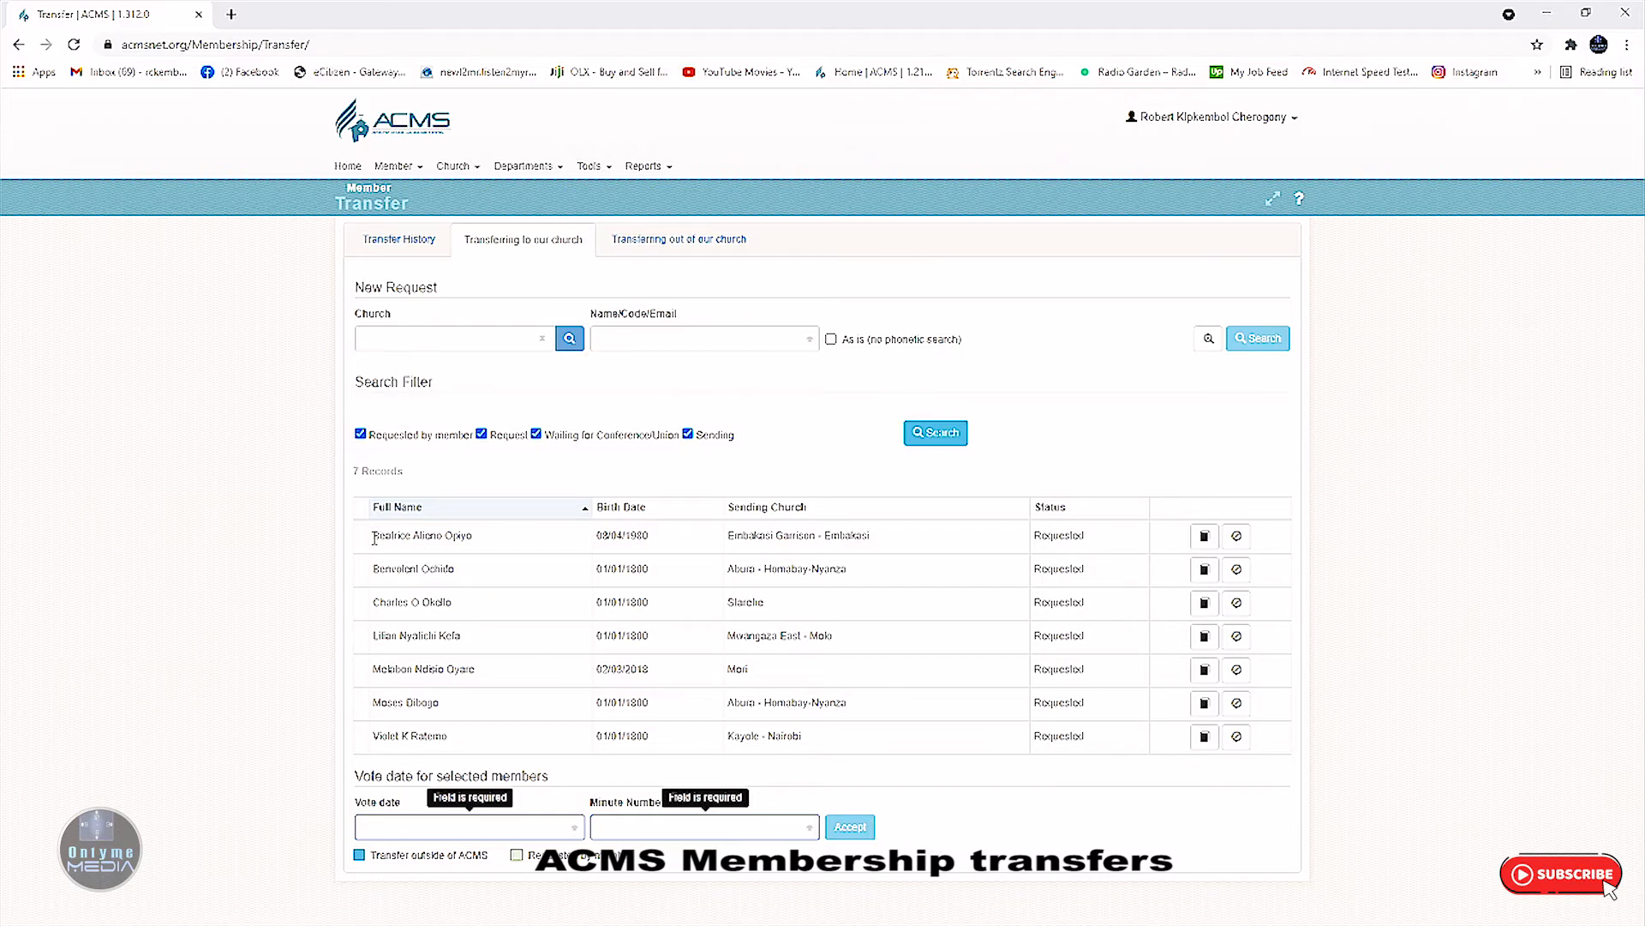
{"action": "left_click_drag", "start_coordinate": [374, 538], "coordinate": [1117, 548]}
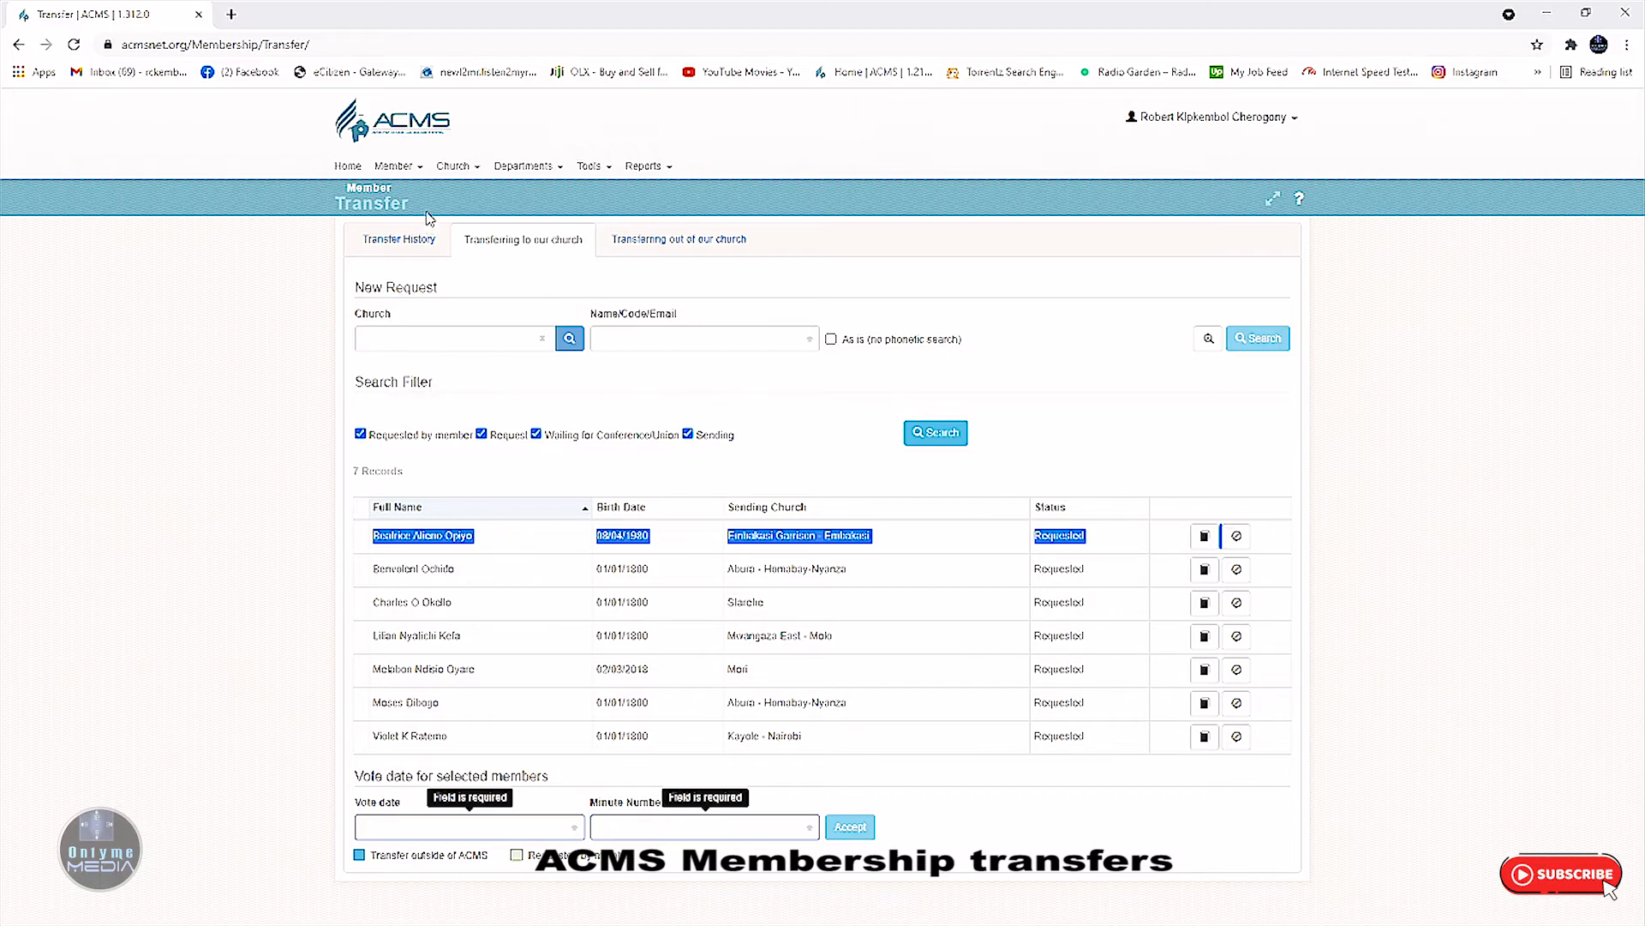
- Go to the Home dashboard and highlight the Active members count under General information
{"action": "left_click", "coordinate": [359, 171]}
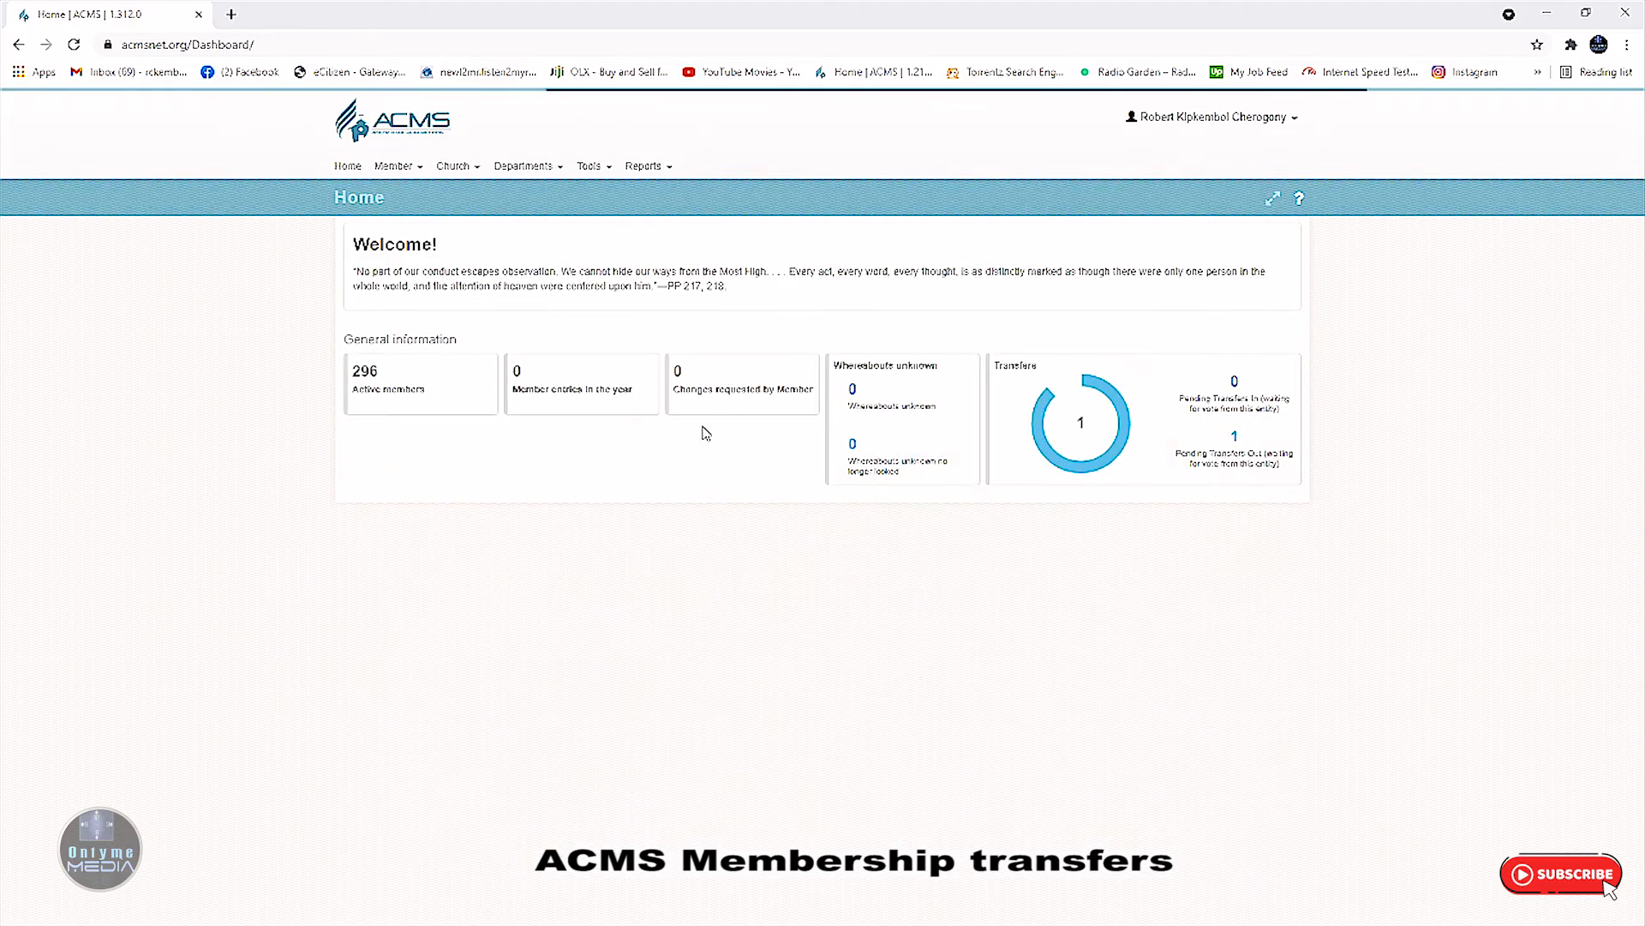
{"action": "double_click", "coordinate": [367, 373]}
{"action": "left_click", "coordinate": [351, 386]}
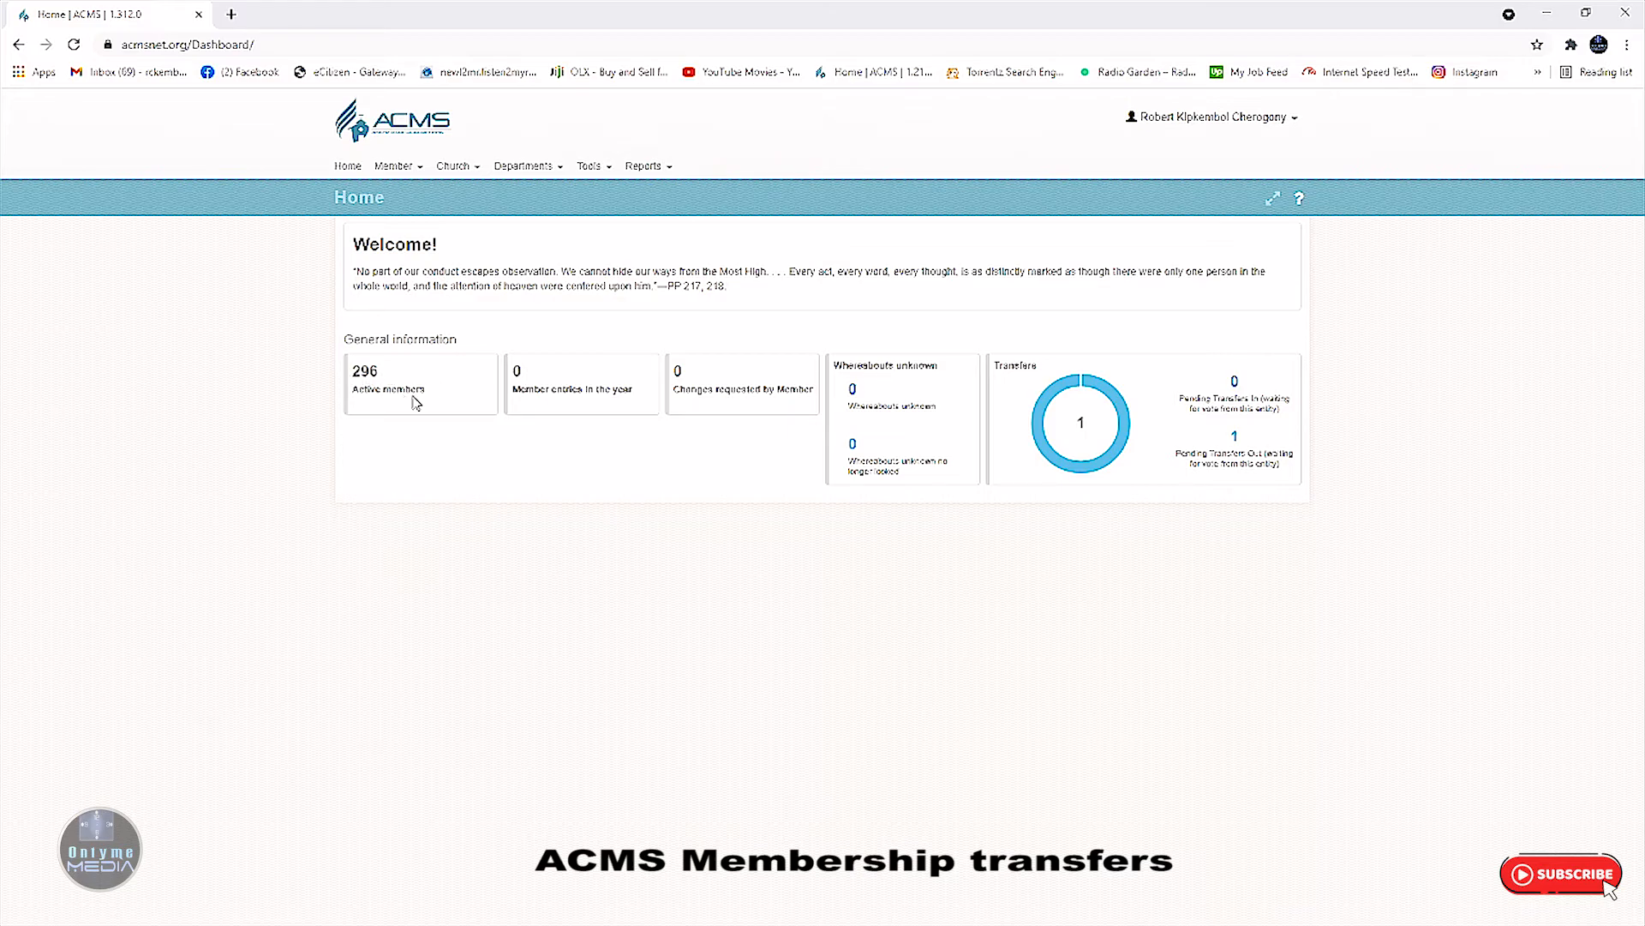
- Return to the member Transfer page, show the transfers out of our church, and highlight the first Sent/Granted record
{"action": "left_click", "coordinate": [418, 170]}
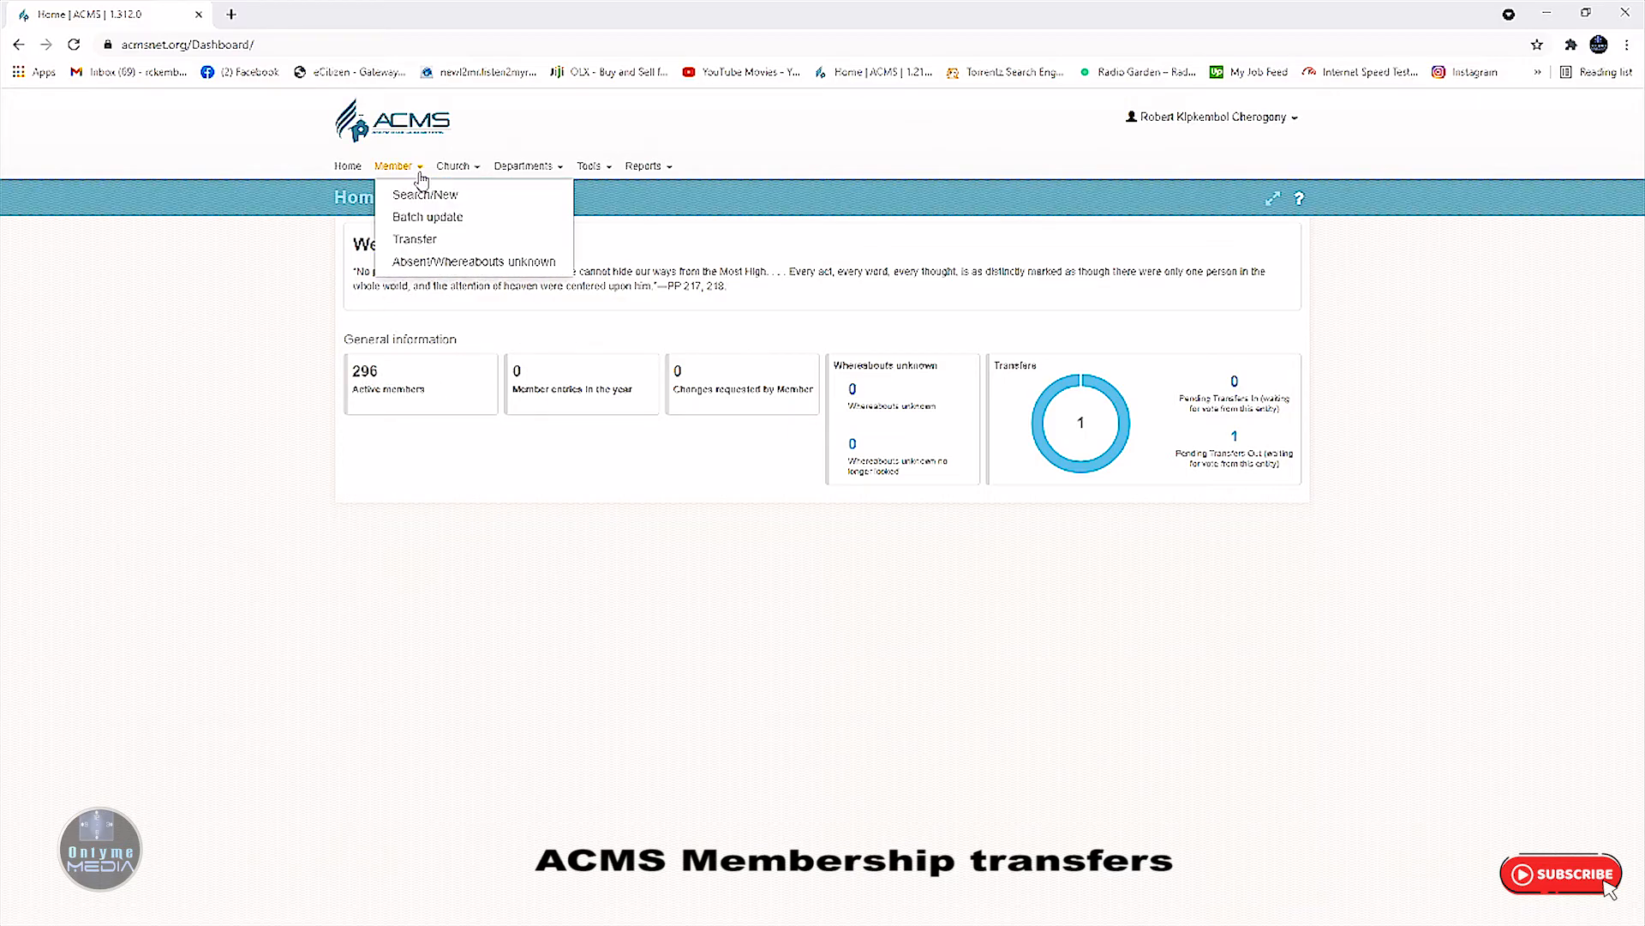
{"action": "left_click", "coordinate": [414, 240]}
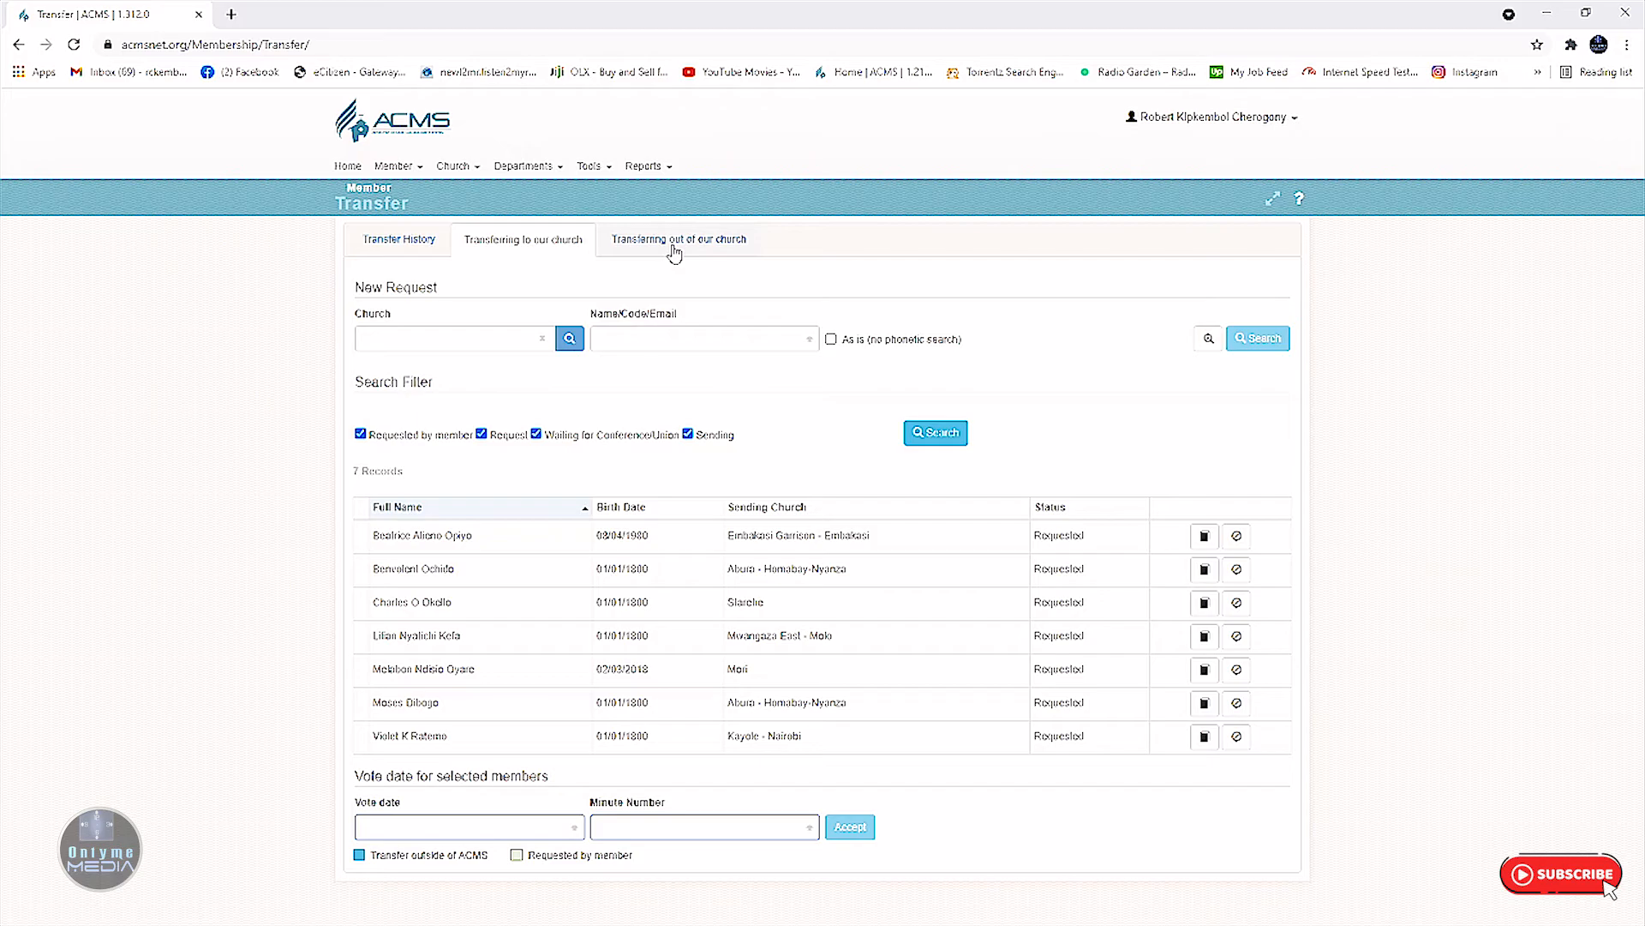
{"action": "left_click", "coordinate": [671, 256]}
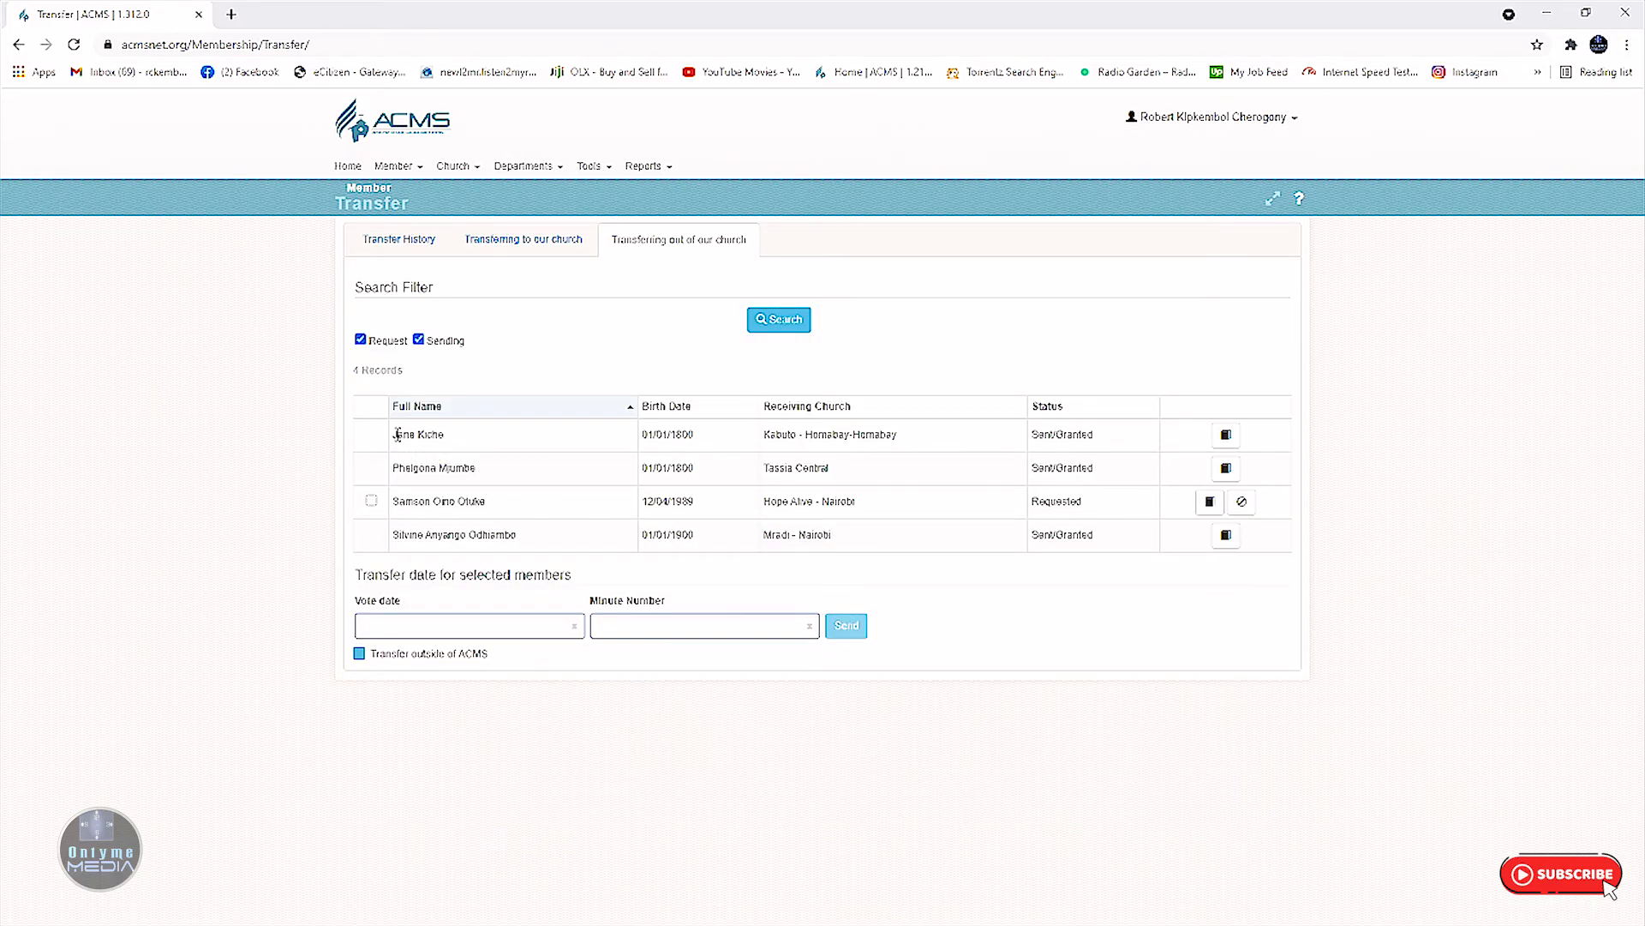
{"action": "left_click_drag", "start_coordinate": [405, 435], "coordinate": [1097, 434]}
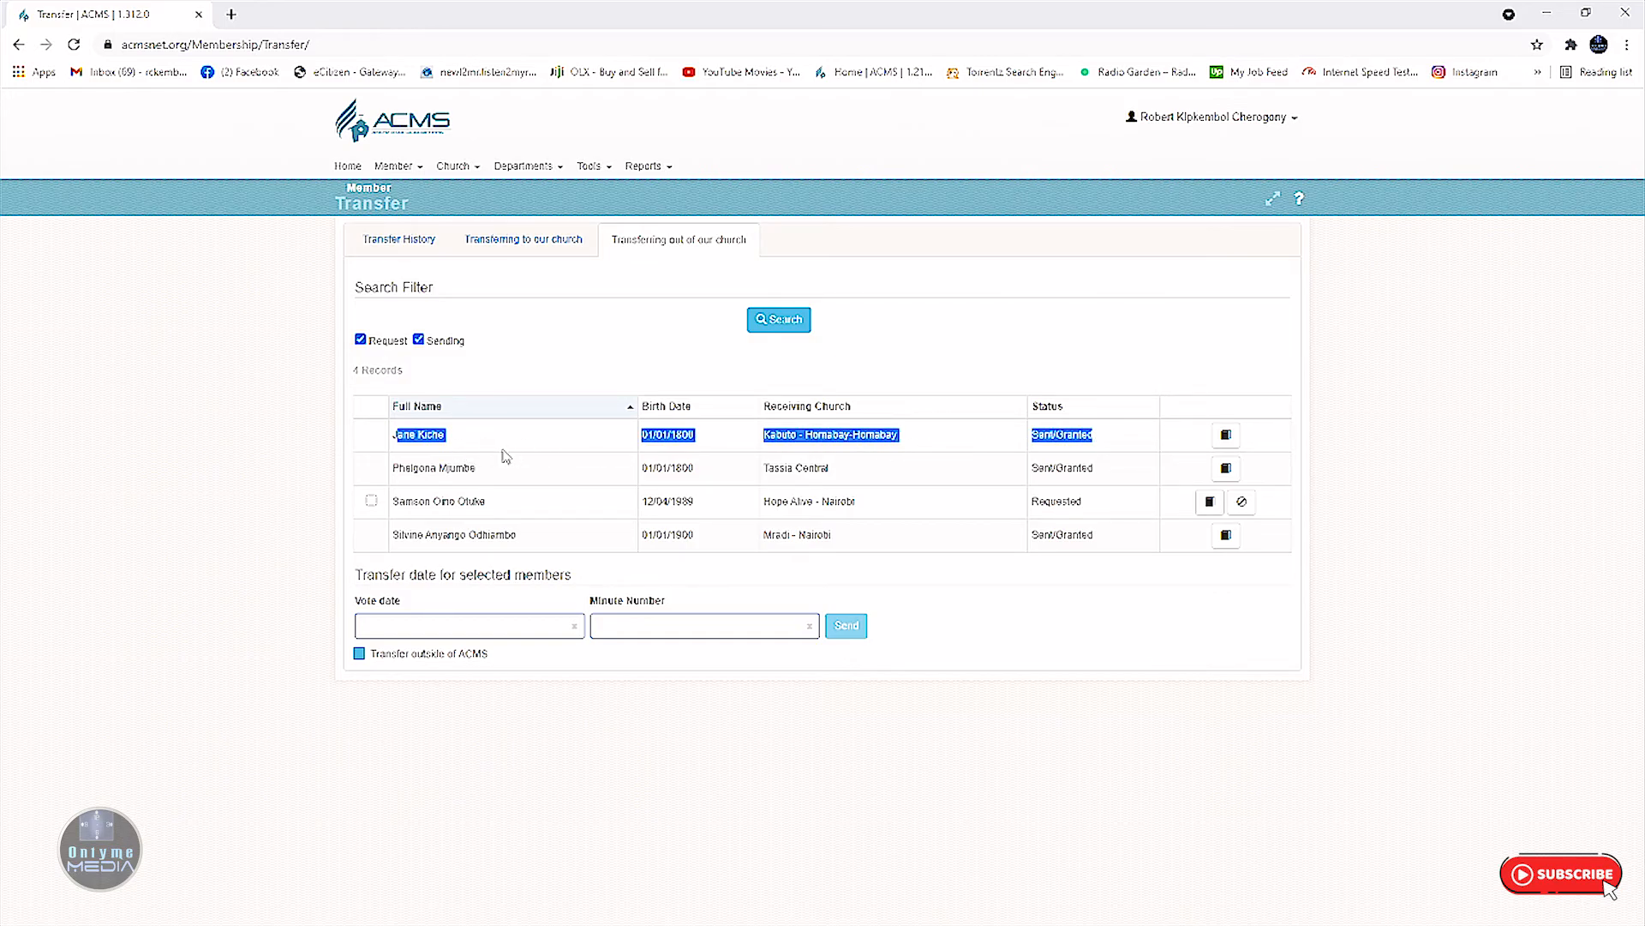
- Go back to the Home dashboard, look over the available member functions including Transfer, and close the list without choosing any
{"action": "left_click", "coordinate": [348, 165]}
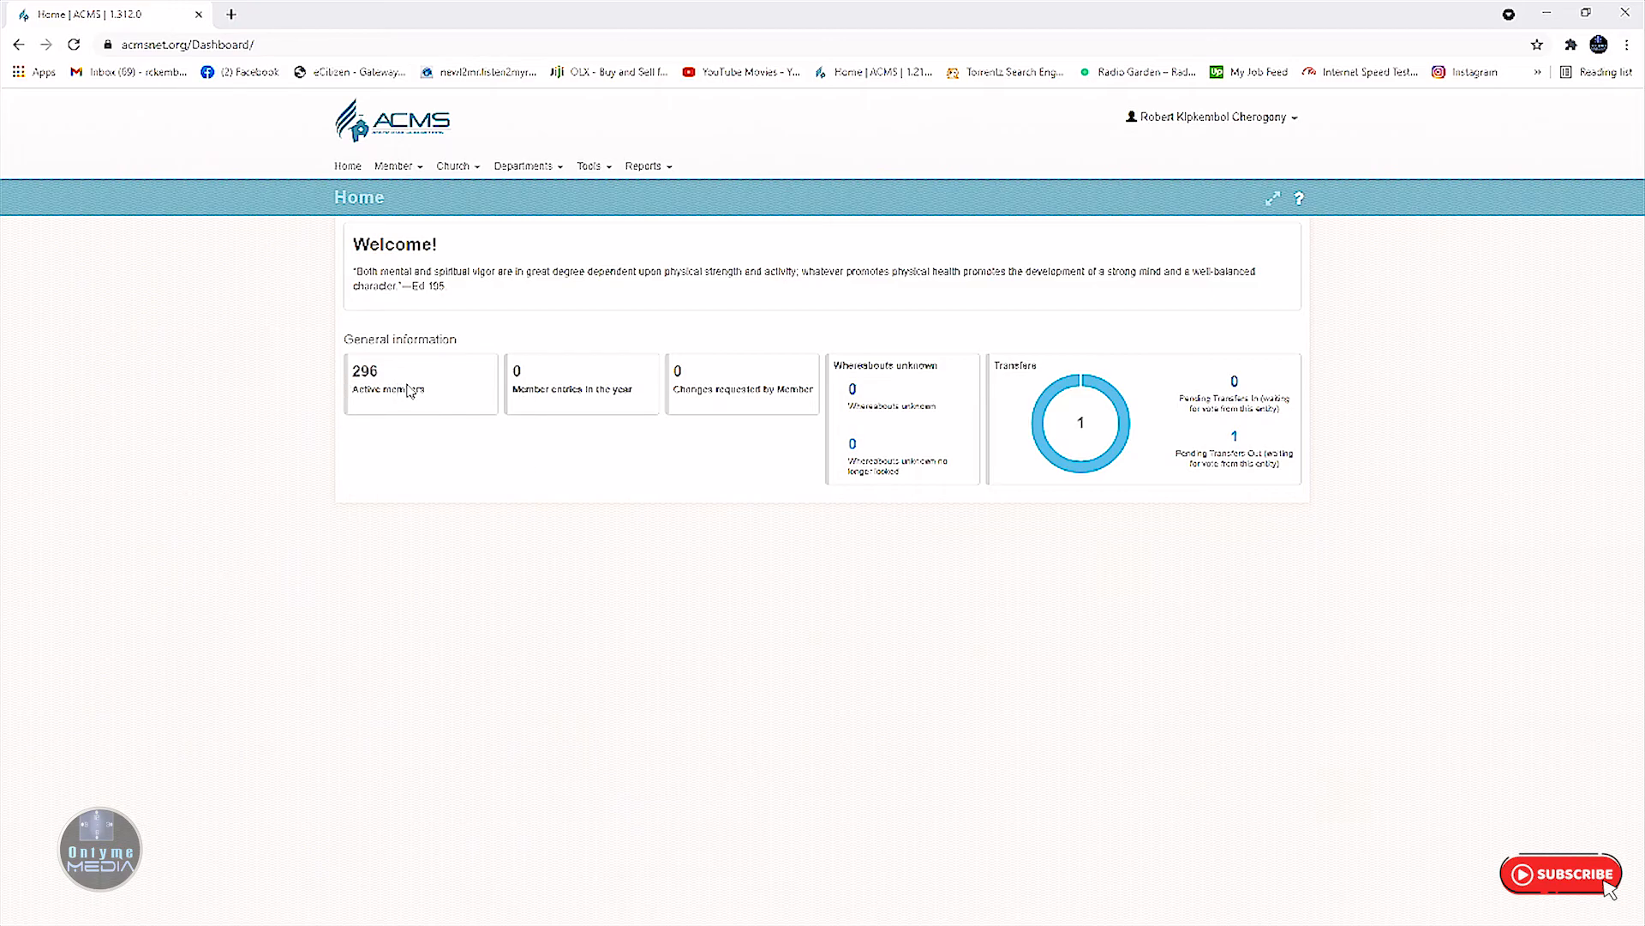
{"action": "left_click", "coordinate": [420, 170]}
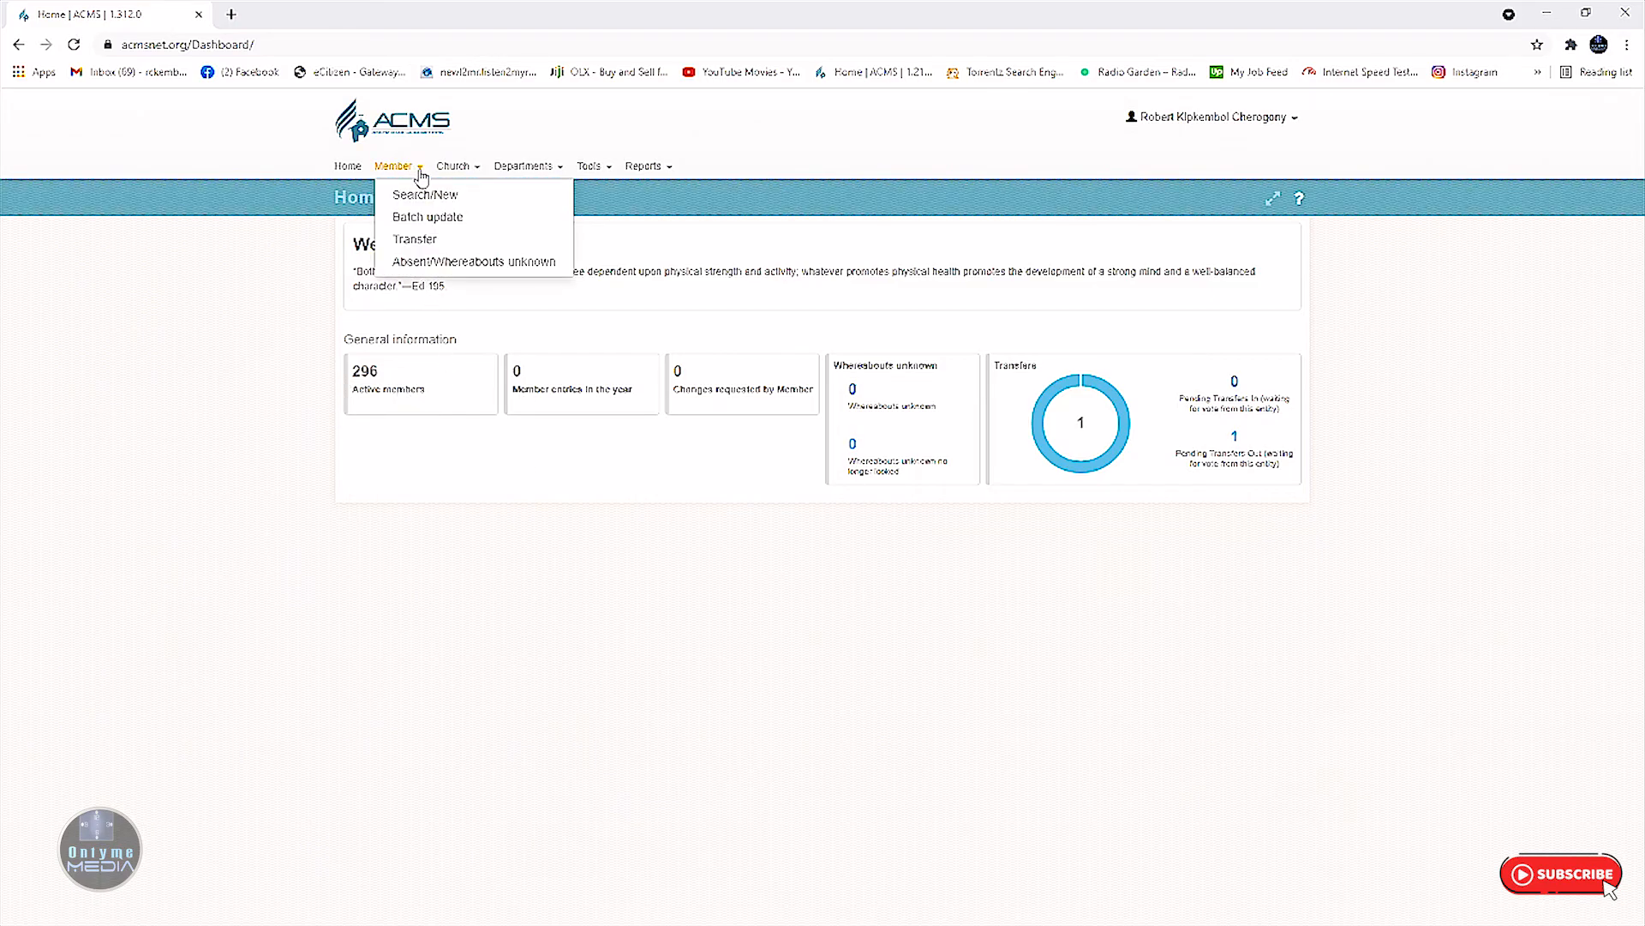
{"action": "left_click", "coordinate": [477, 411]}
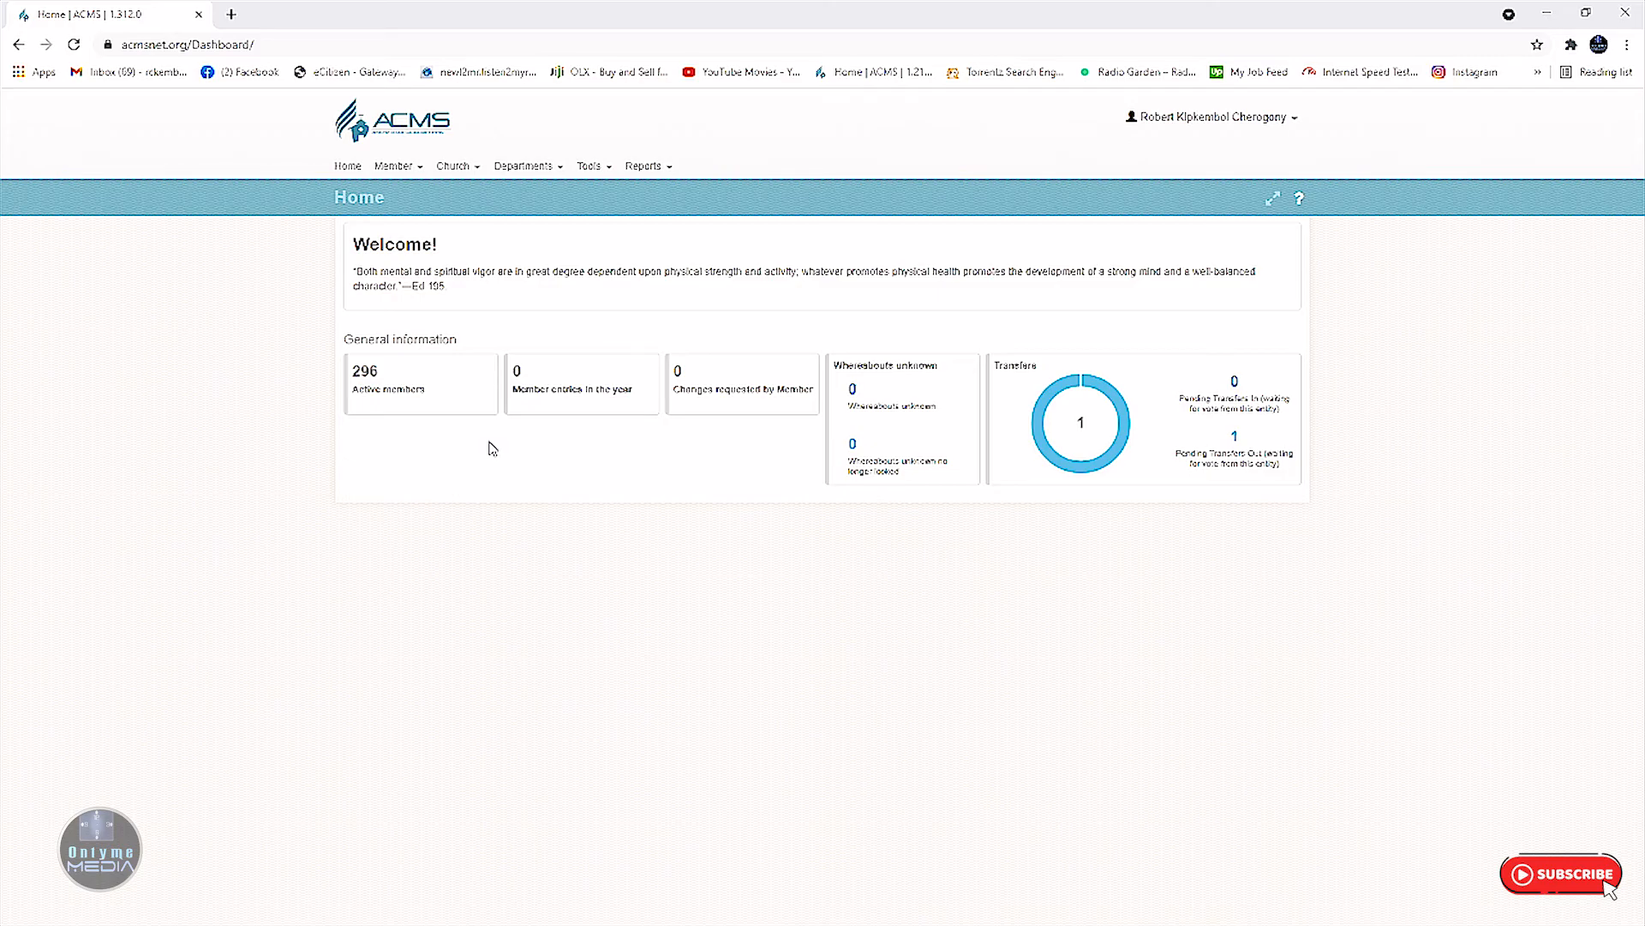
- Return to the member Transfer page, look over the available report categories, and close the list without choosing any
{"action": "left_click", "coordinate": [422, 168]}
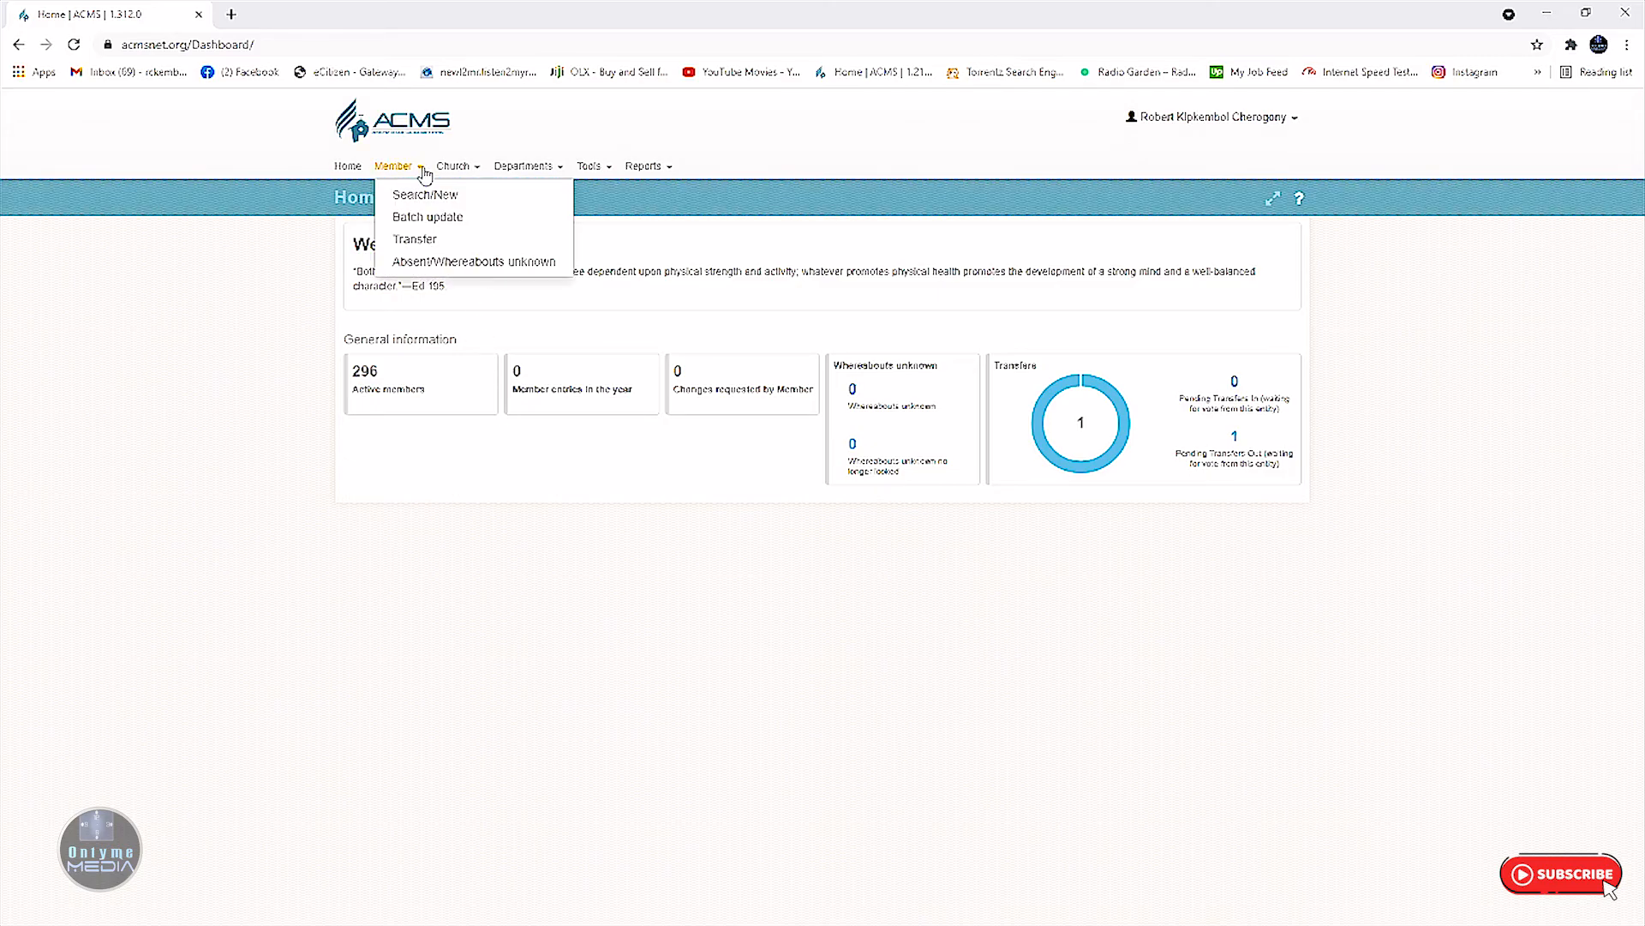
{"action": "left_click", "coordinate": [425, 242]}
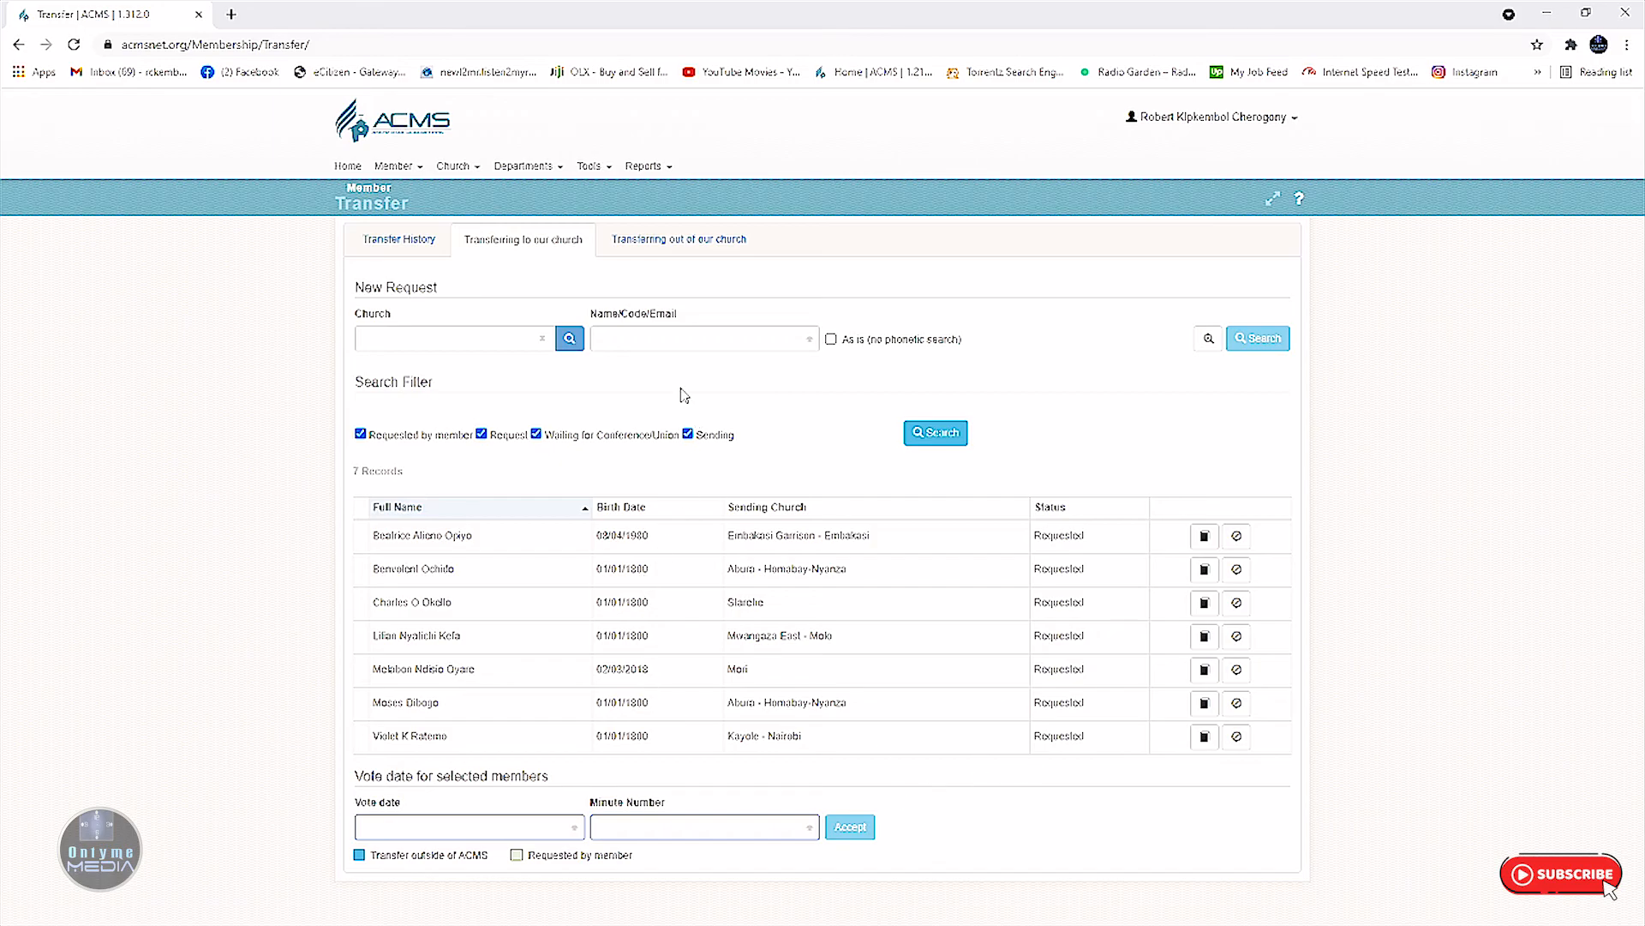
{"action": "left_click", "coordinate": [647, 167]}
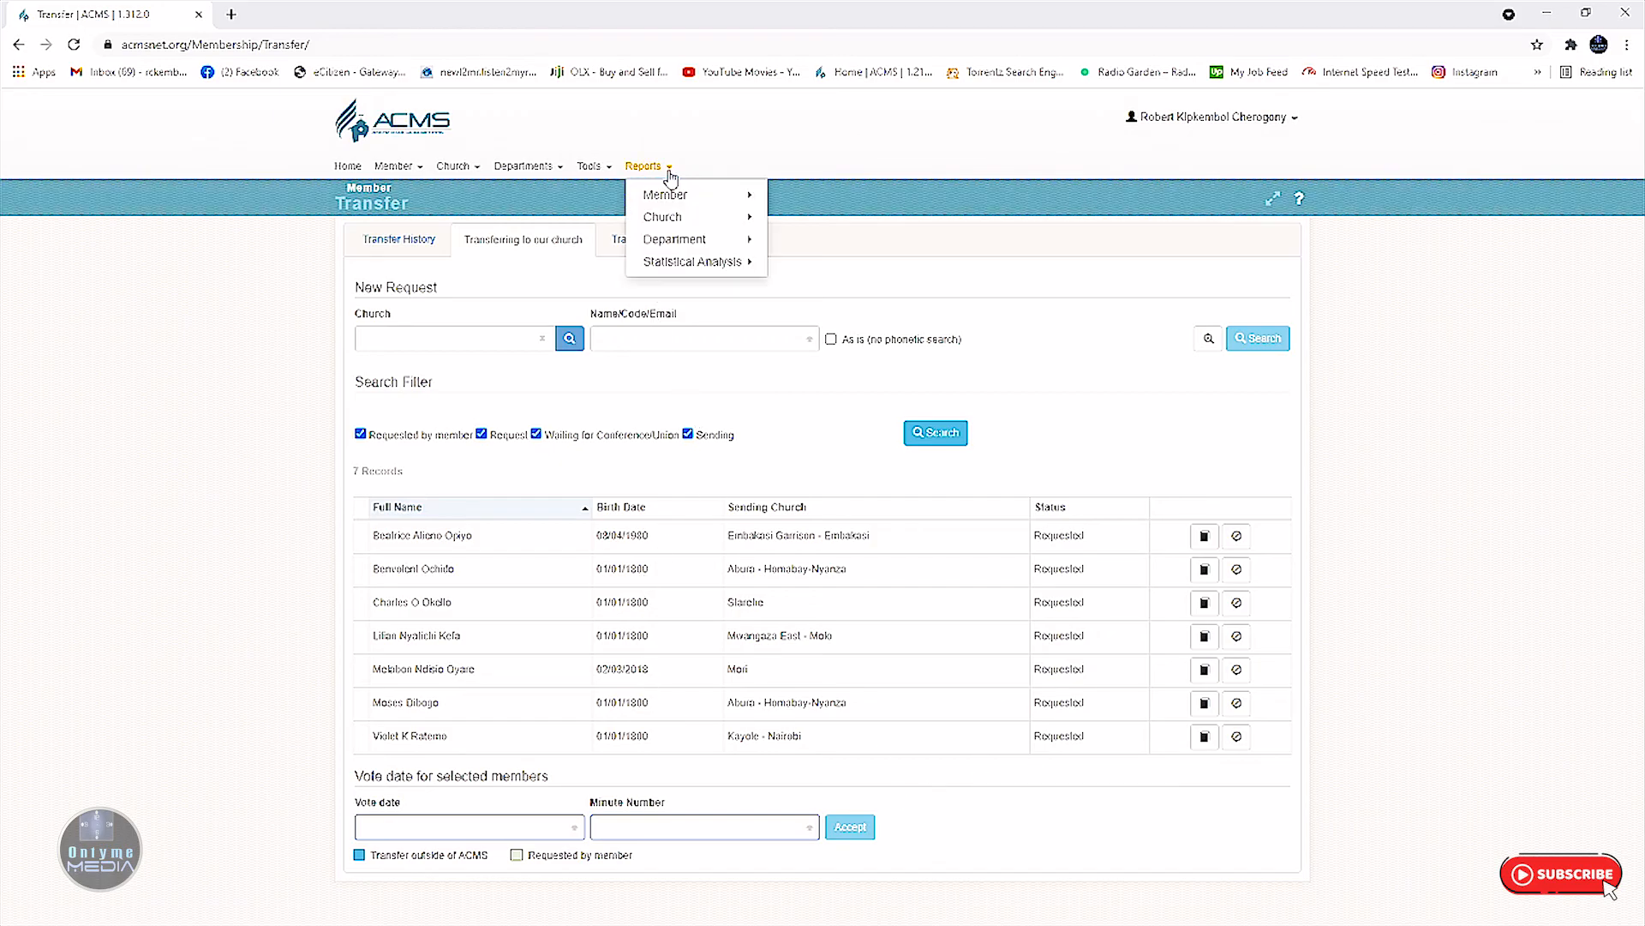
{"action": "left_click", "coordinate": [657, 665]}
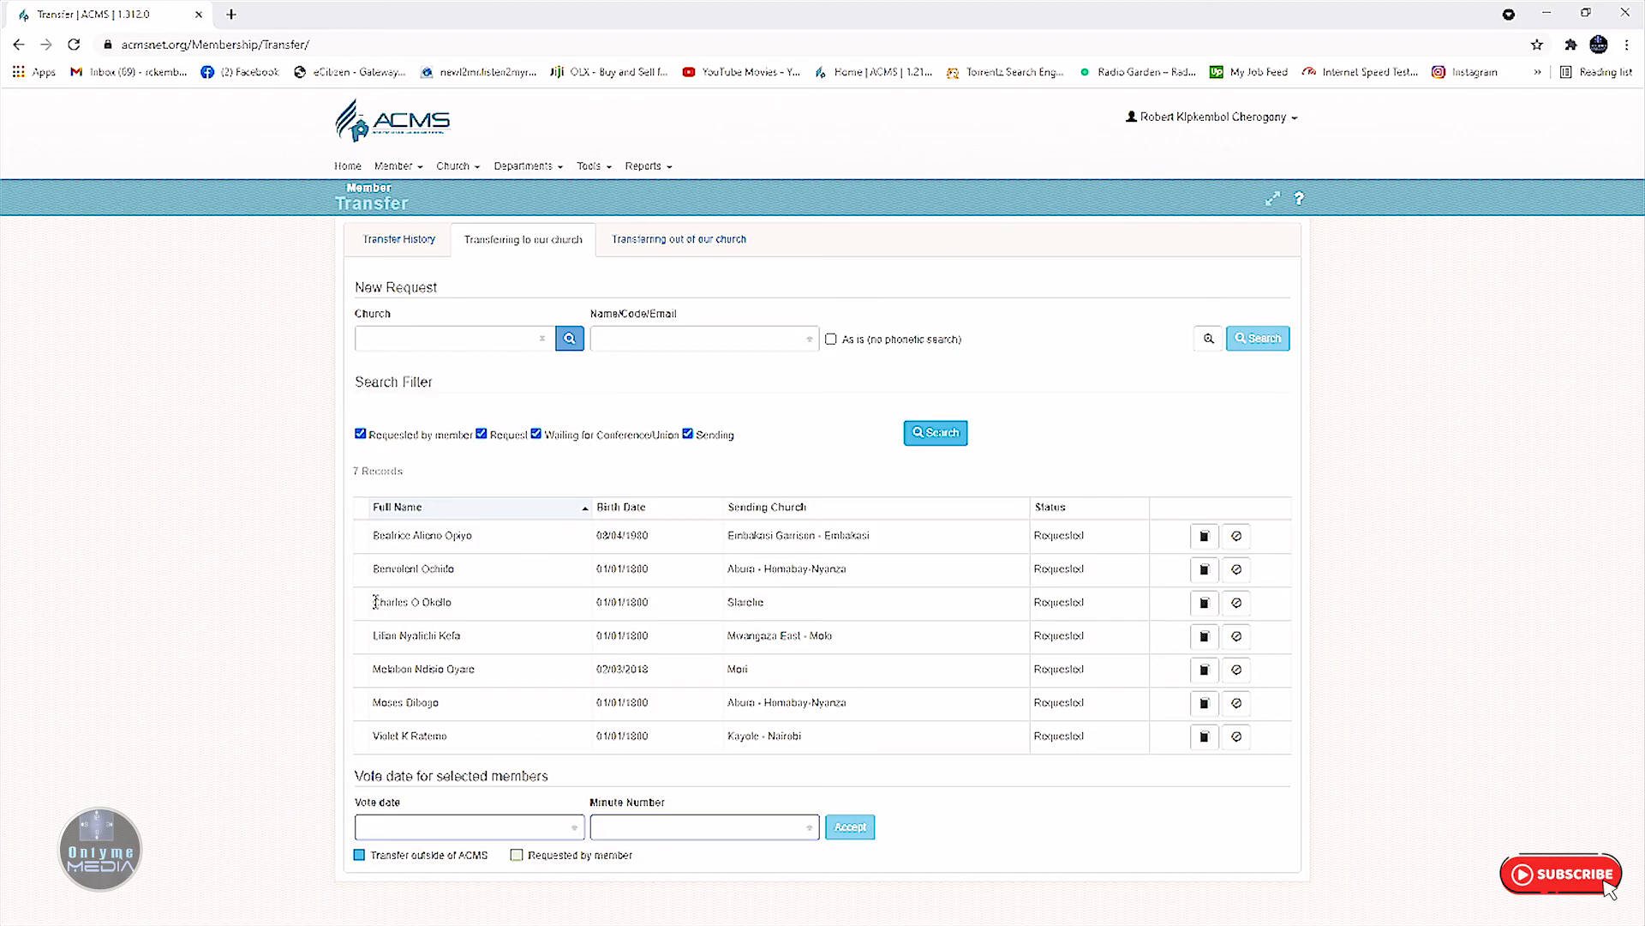
- Highlight the third incoming member's record in the transfers to our church, from full name through status, and clear the highlight
{"action": "left_click_drag", "start_coordinate": [374, 602], "coordinate": [1134, 611]}
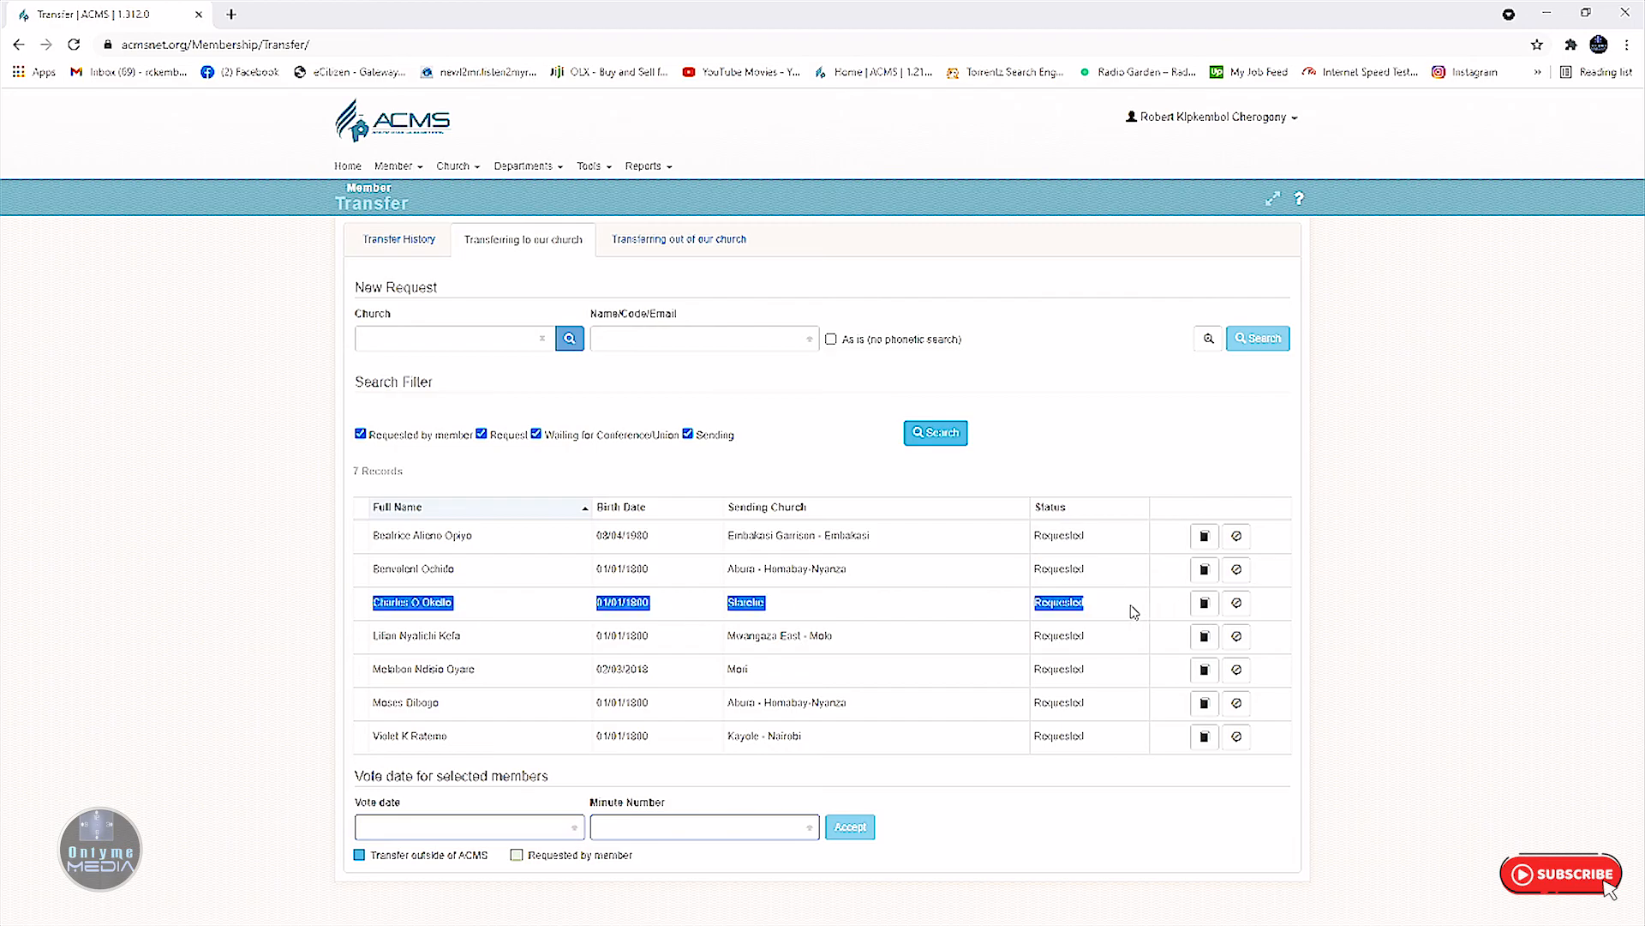
{"action": "left_click", "coordinate": [853, 617]}
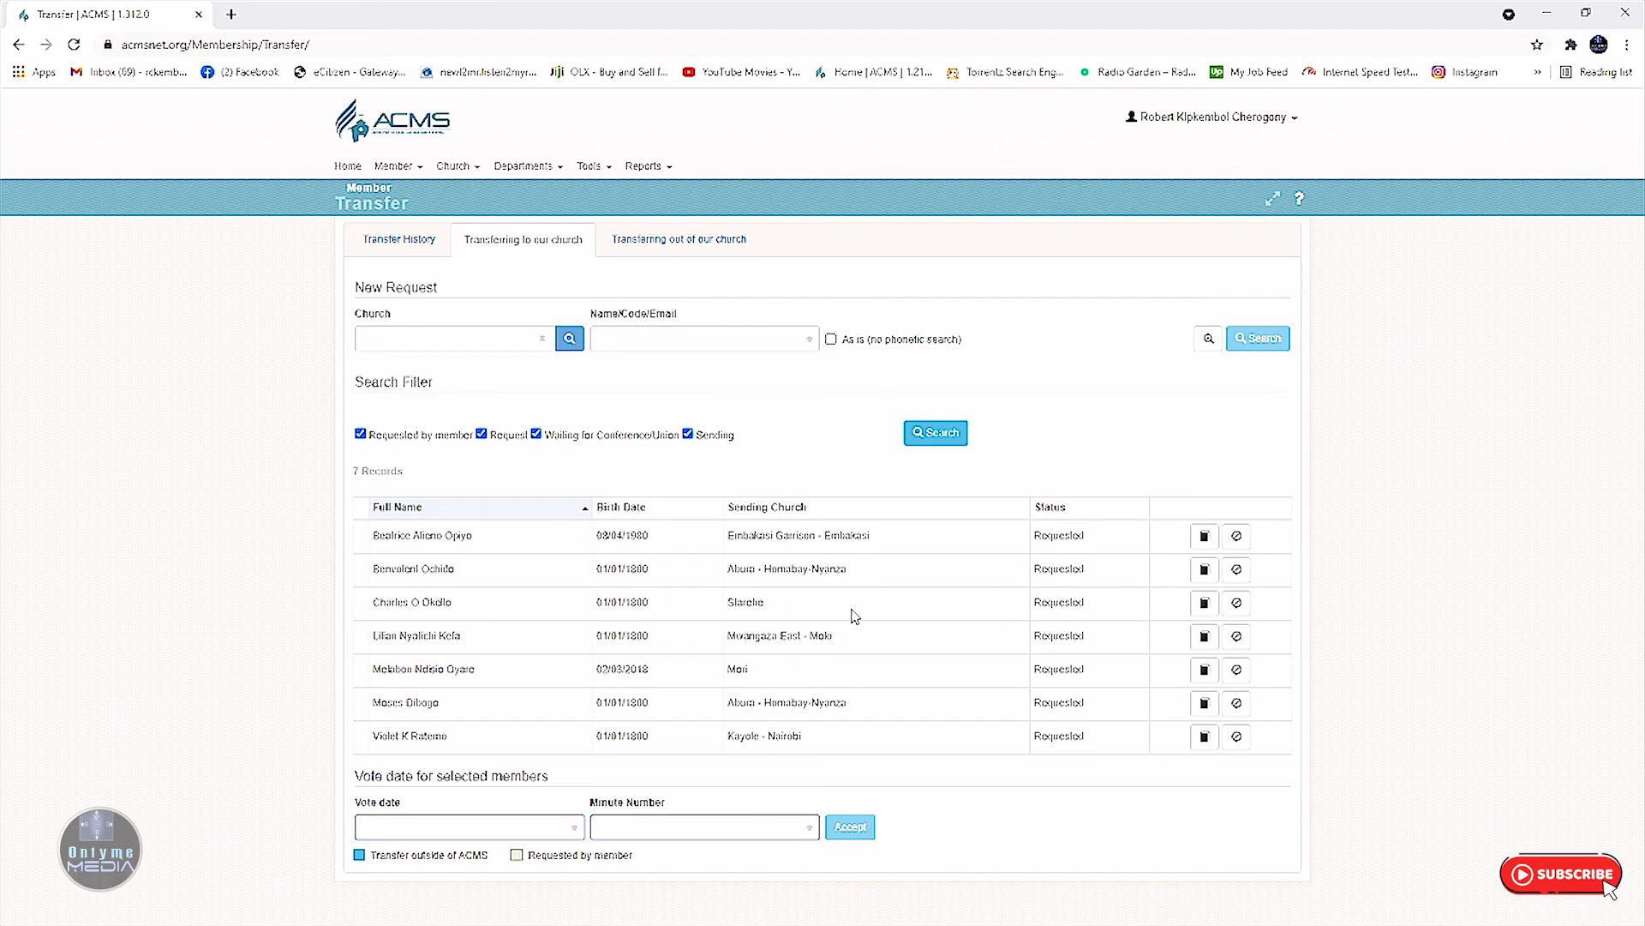